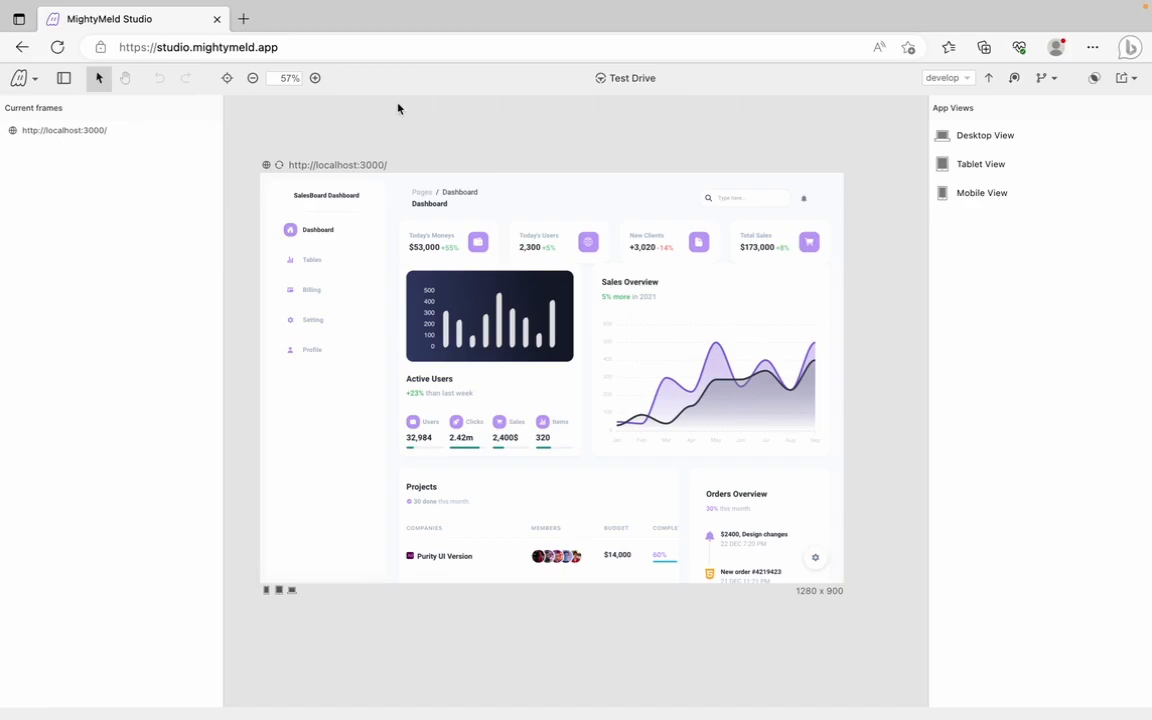
# Open the component library and close it again, leaving the SalesBoard dashboard on the canvas
pyautogui.click(64, 78)
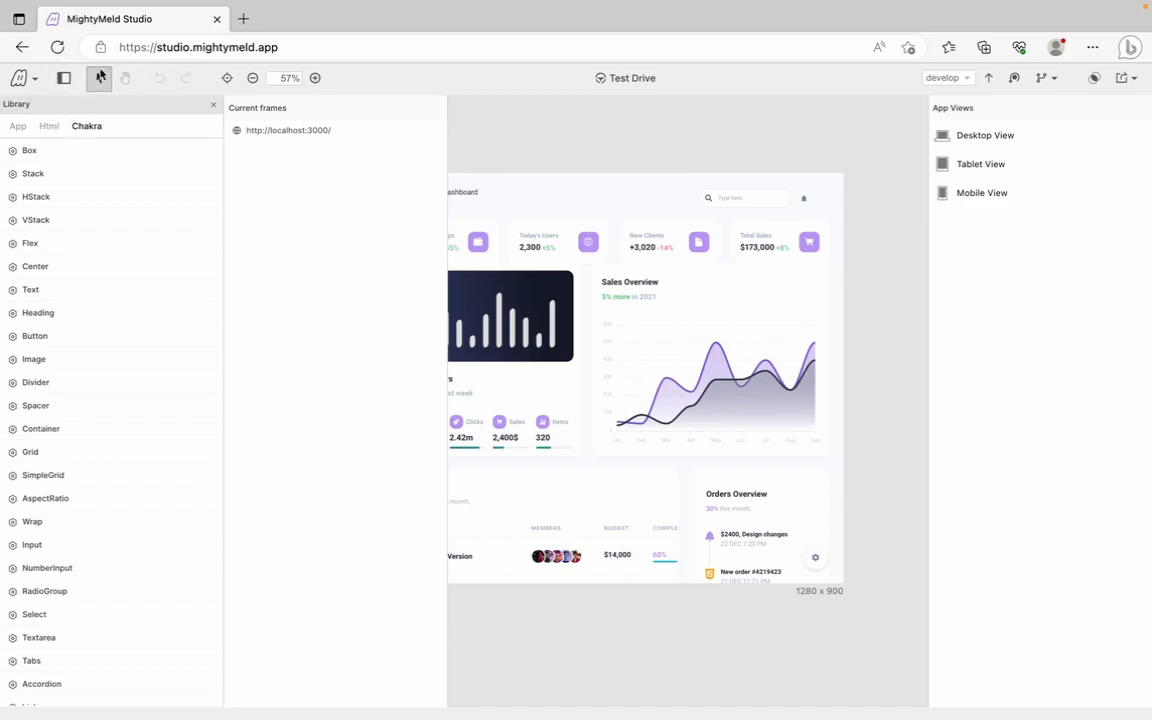
pyautogui.click(66, 78)
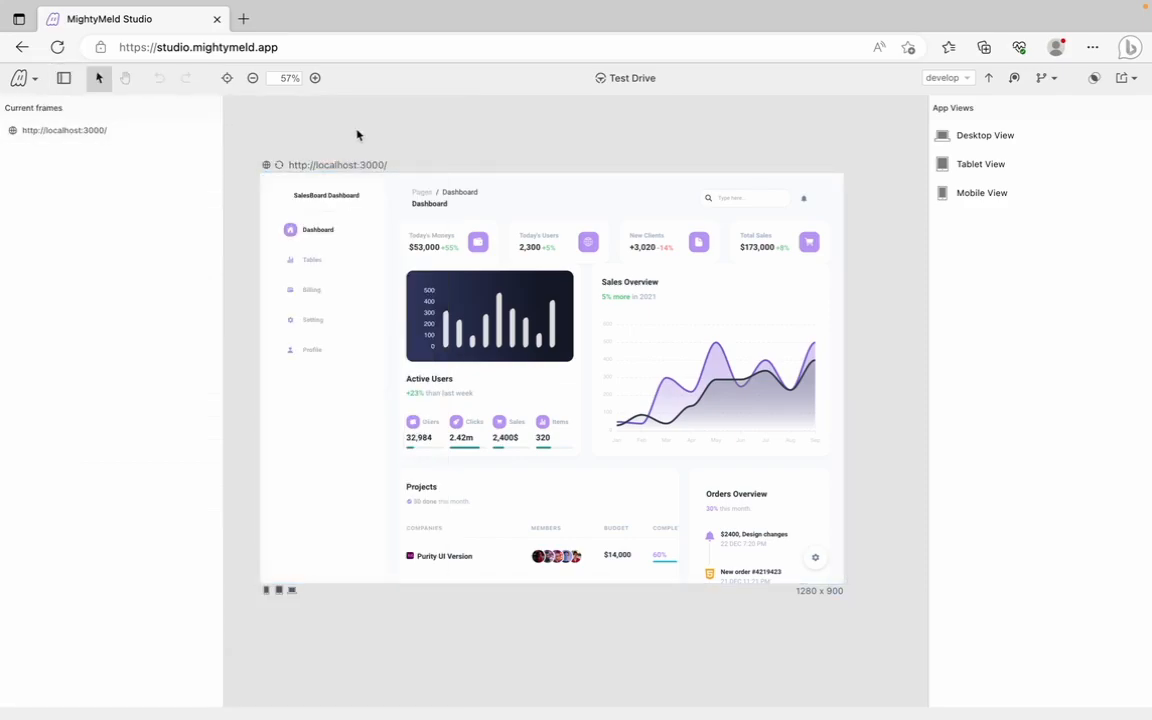
# Use Test Drive to navigate the app to its Setting page, then return to editing
pyautogui.hotkey('ctrl', 'e')
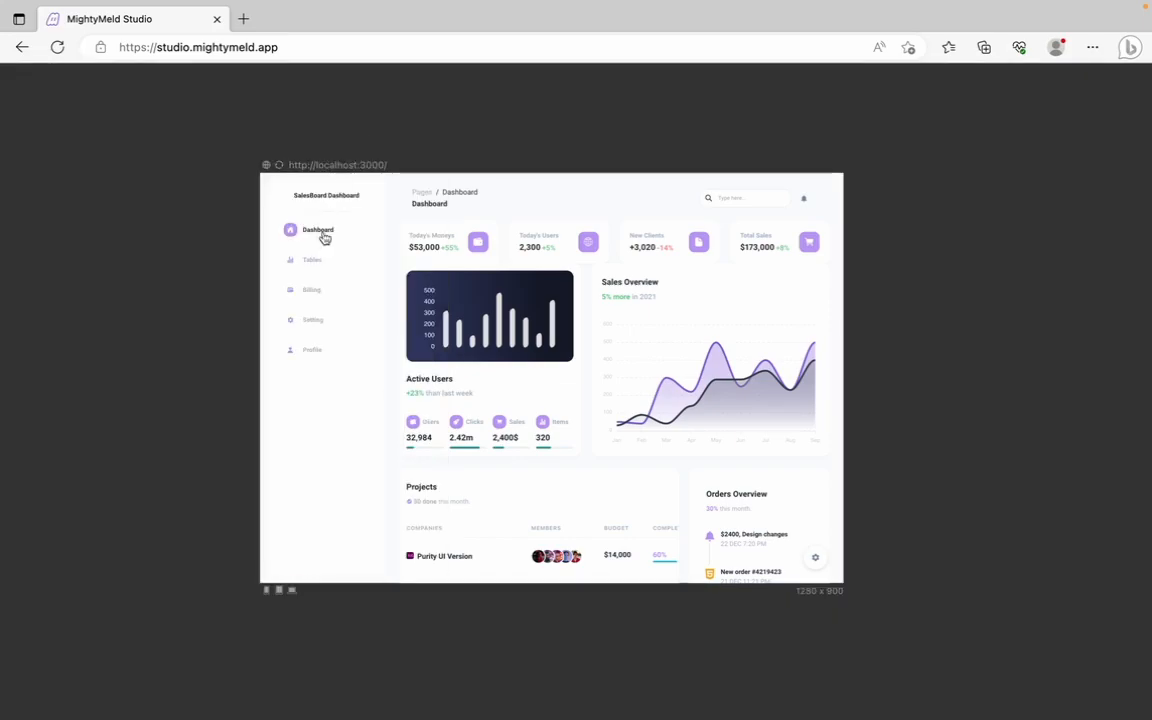
pyautogui.click(312, 321)
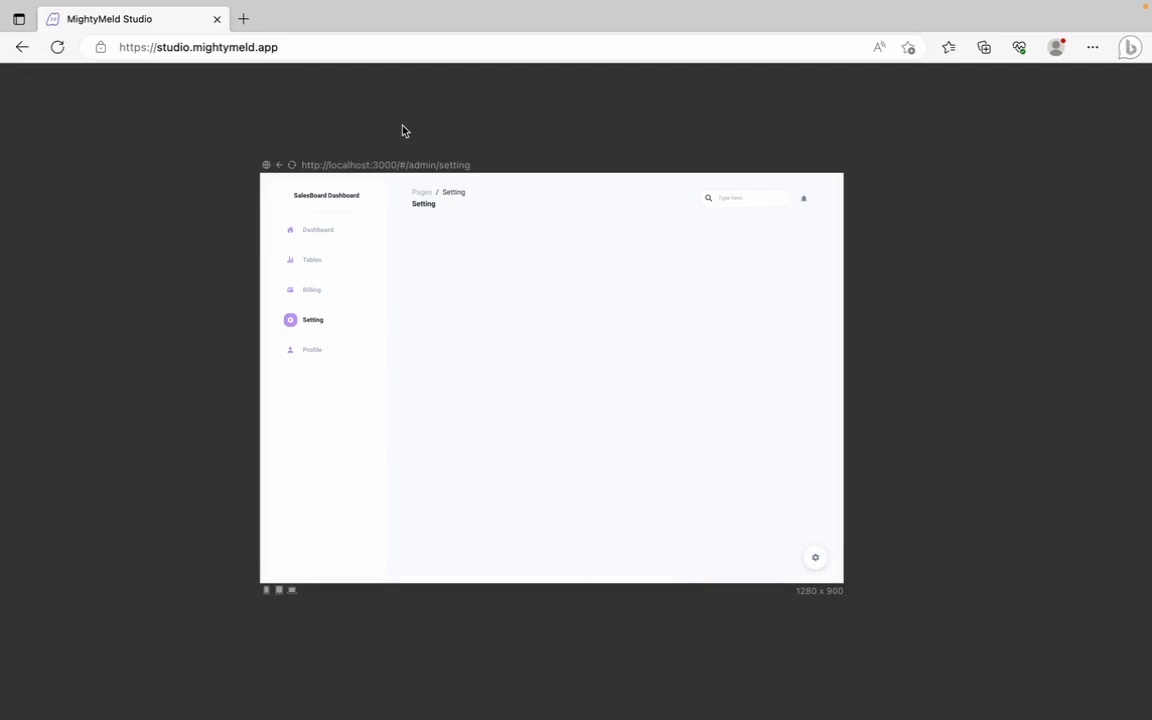
pyautogui.hotkey('ctrl', 'e')
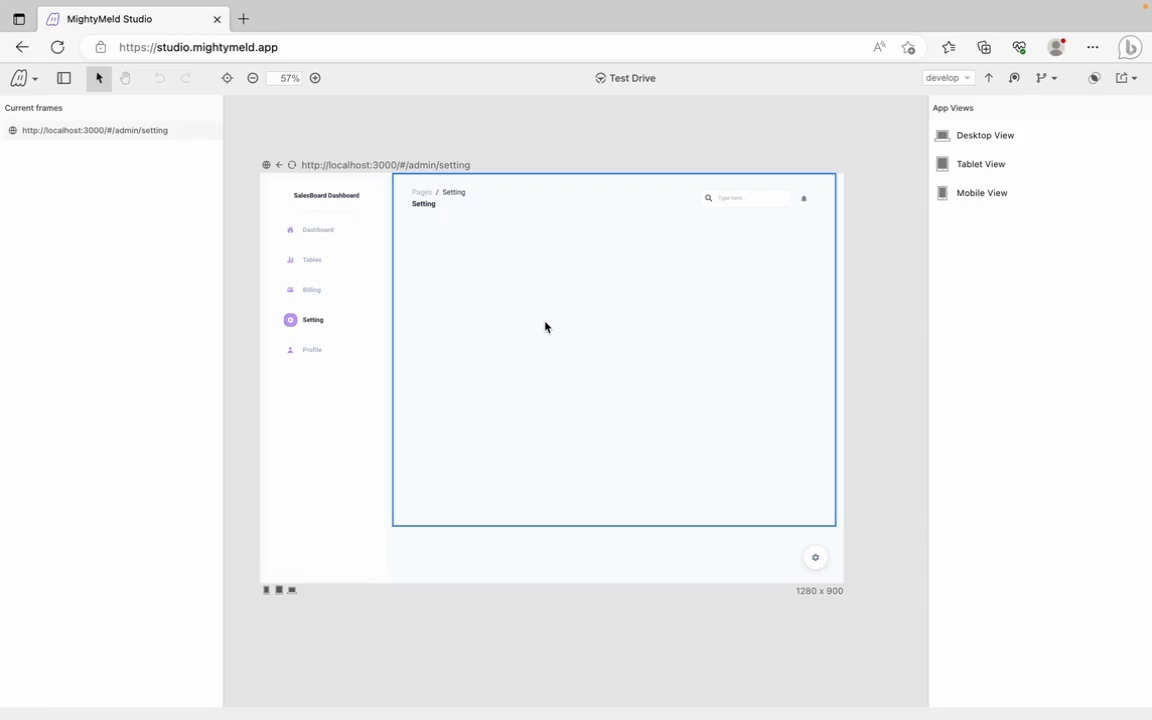
# Select the Setting page header and drop an Html div into its Flex container
pyautogui.click(447, 222)
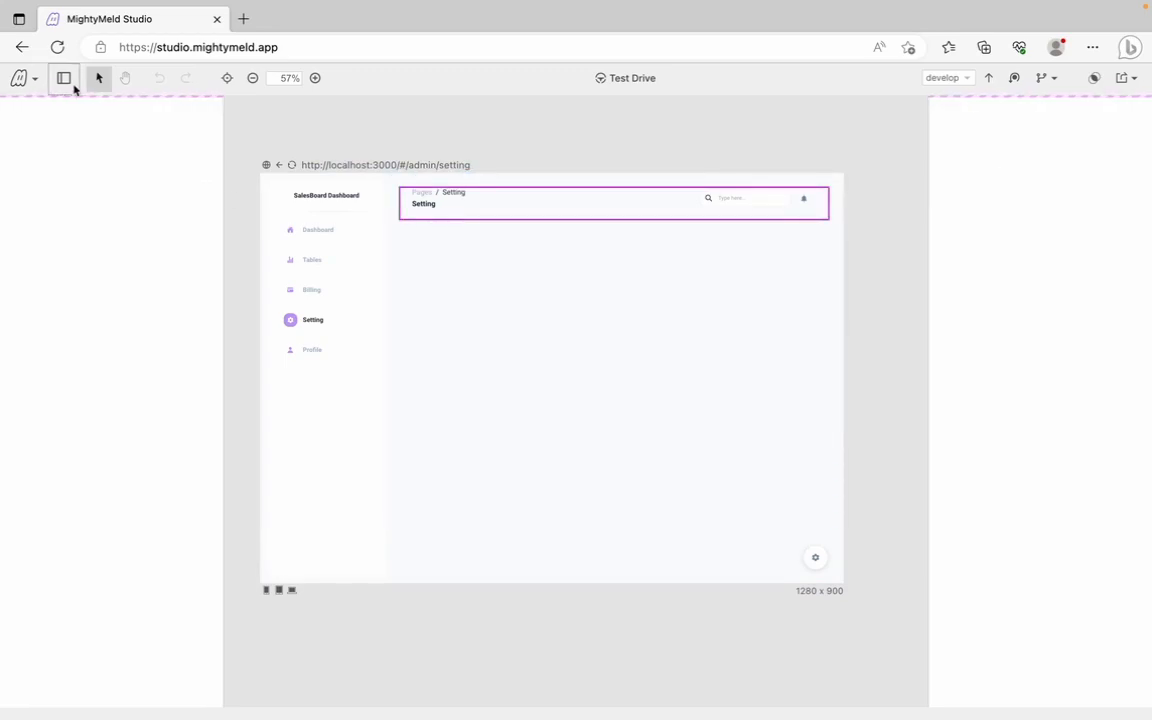
pyautogui.click(64, 78)
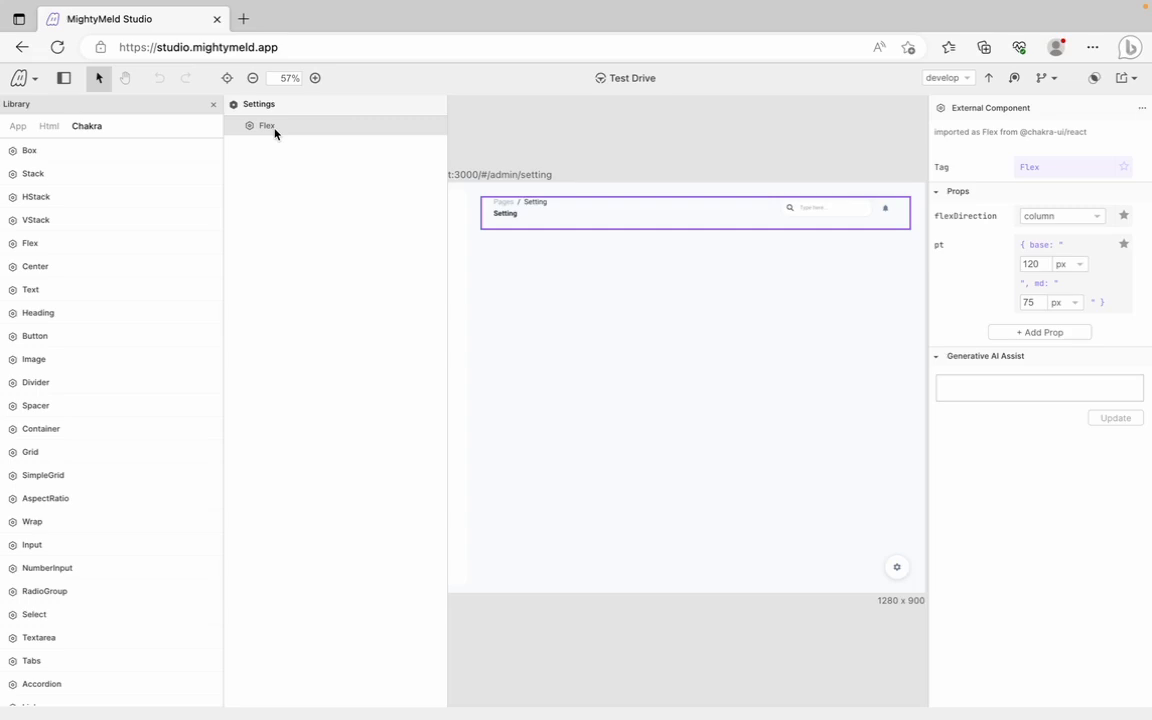
pyautogui.click(50, 126)
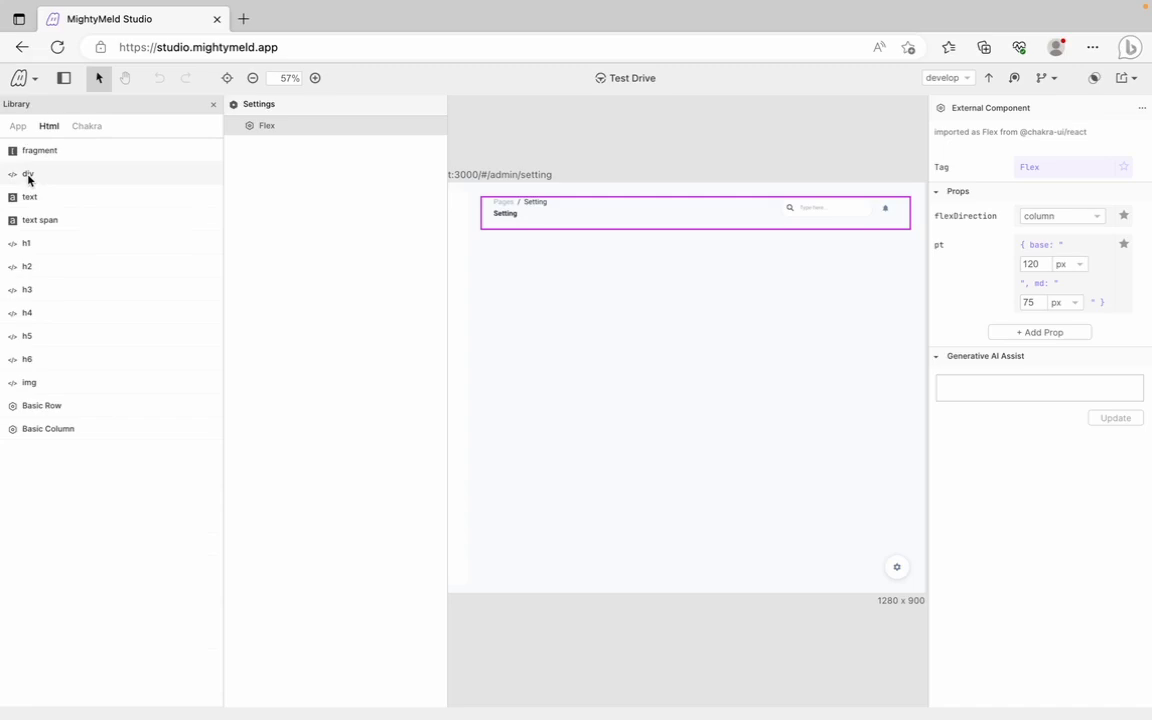
pyautogui.moveTo(28, 178); pyautogui.dragTo(277, 127)
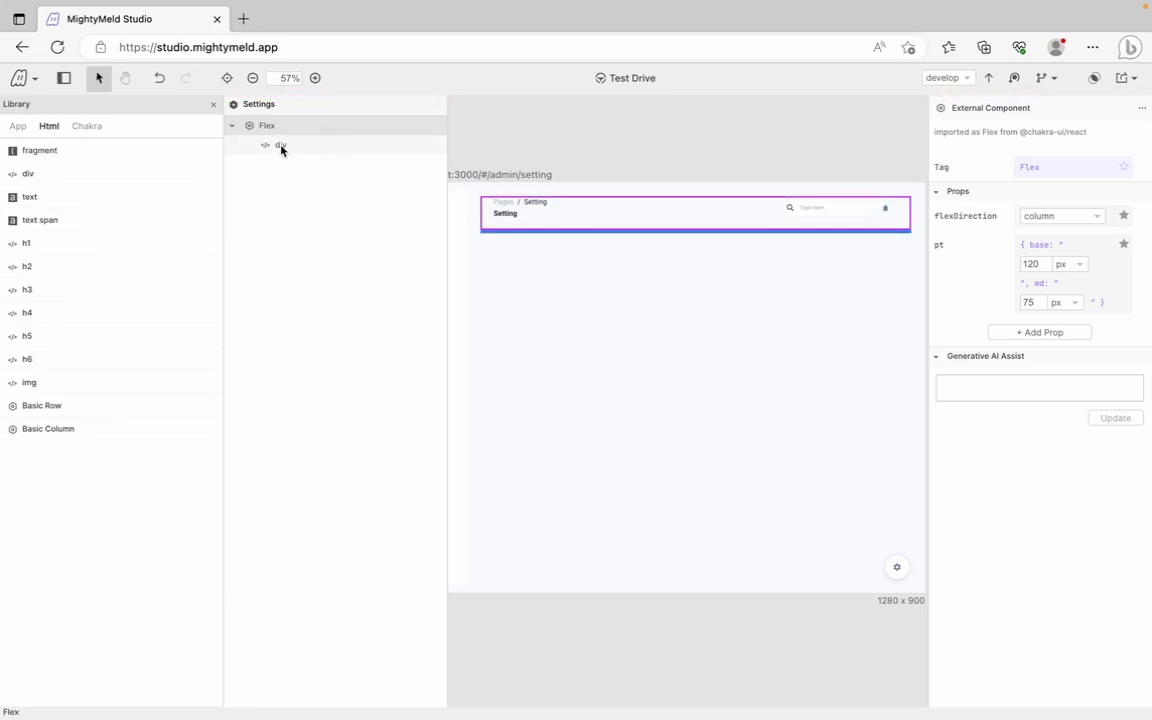
# Add a className attribute 'bg-white rounded p-6' to the new div
pyautogui.click(281, 148)
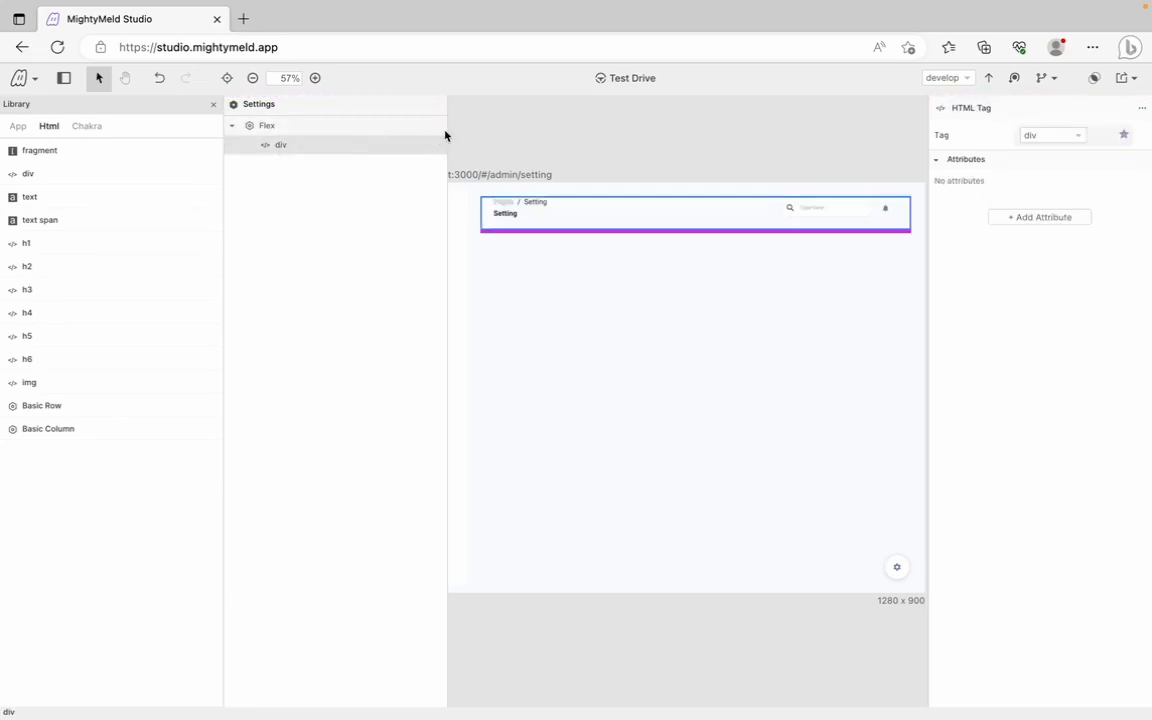
pyautogui.click(1032, 213)
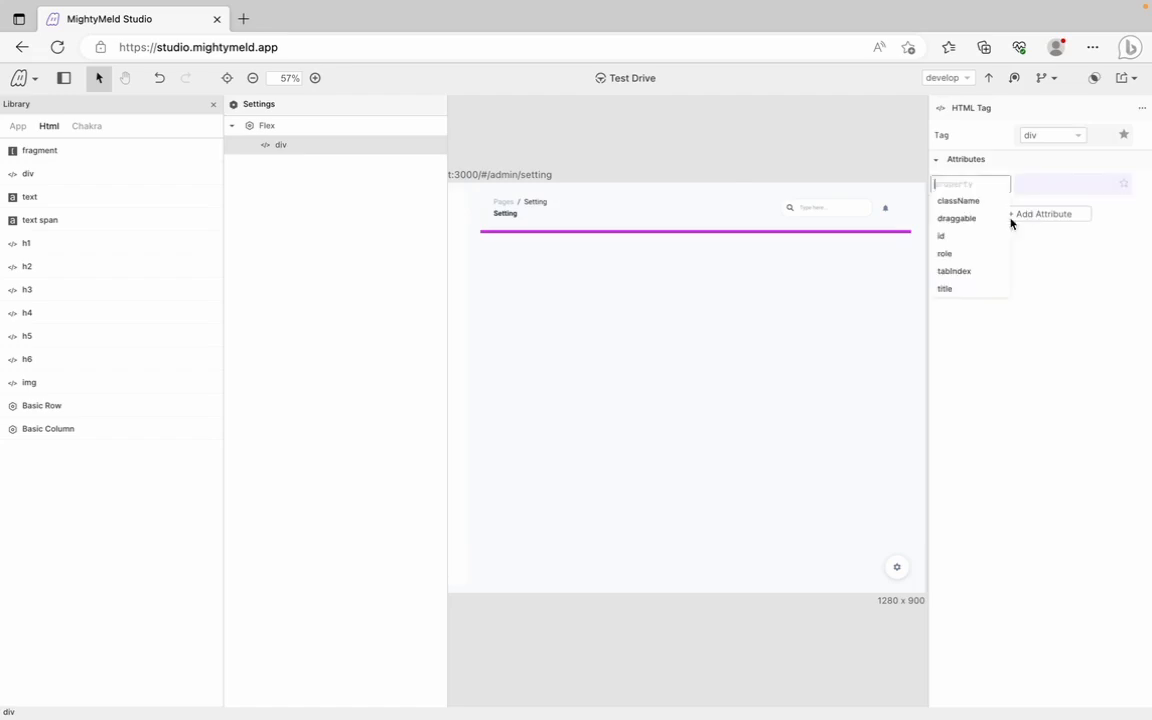
pyautogui.click(959, 200)
pyautogui.write('"')
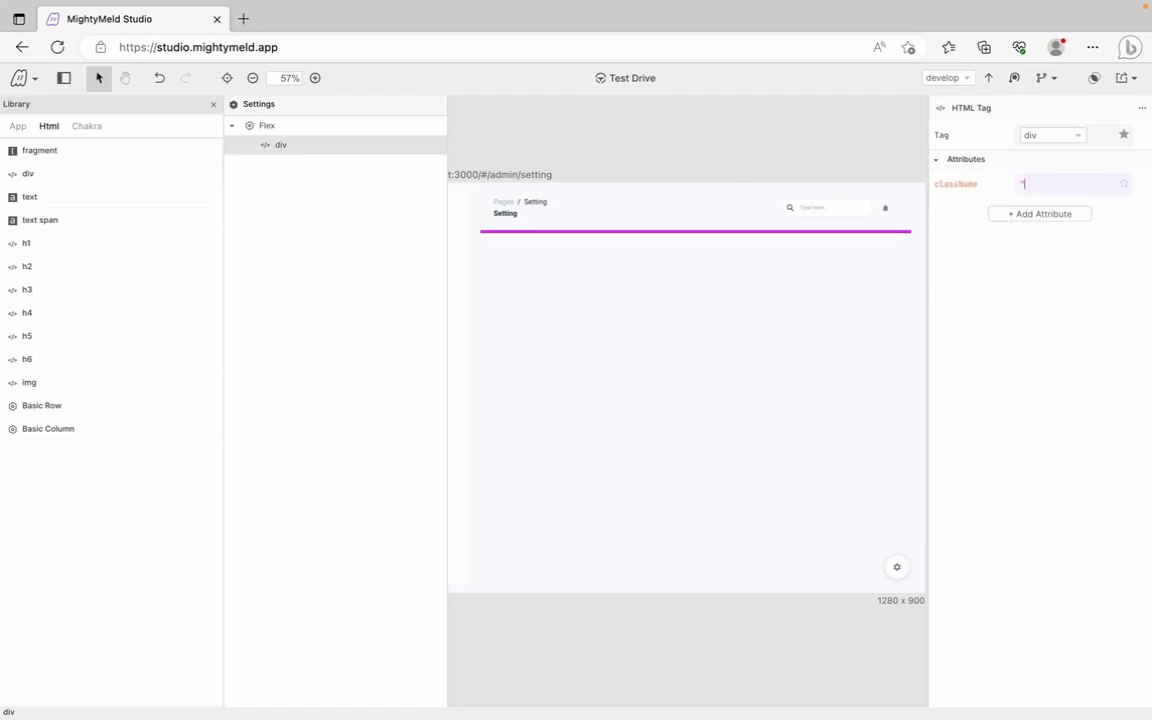
pyautogui.write('bg-white rounded p-')
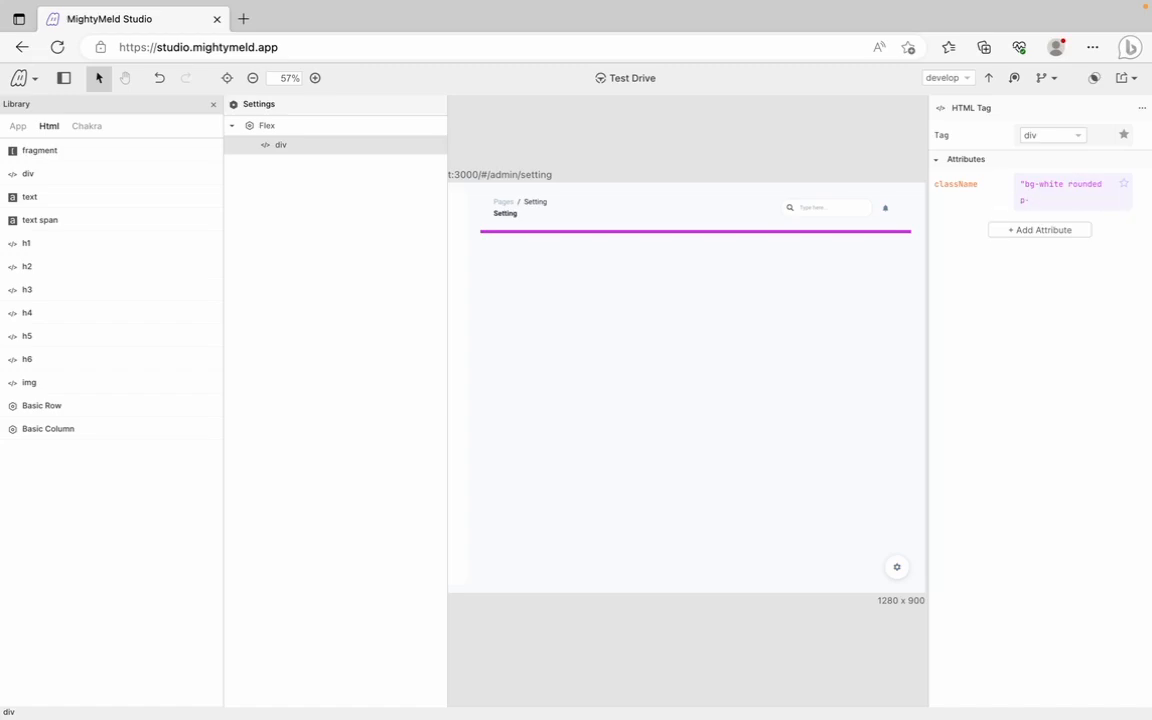
pyautogui.write('6"')
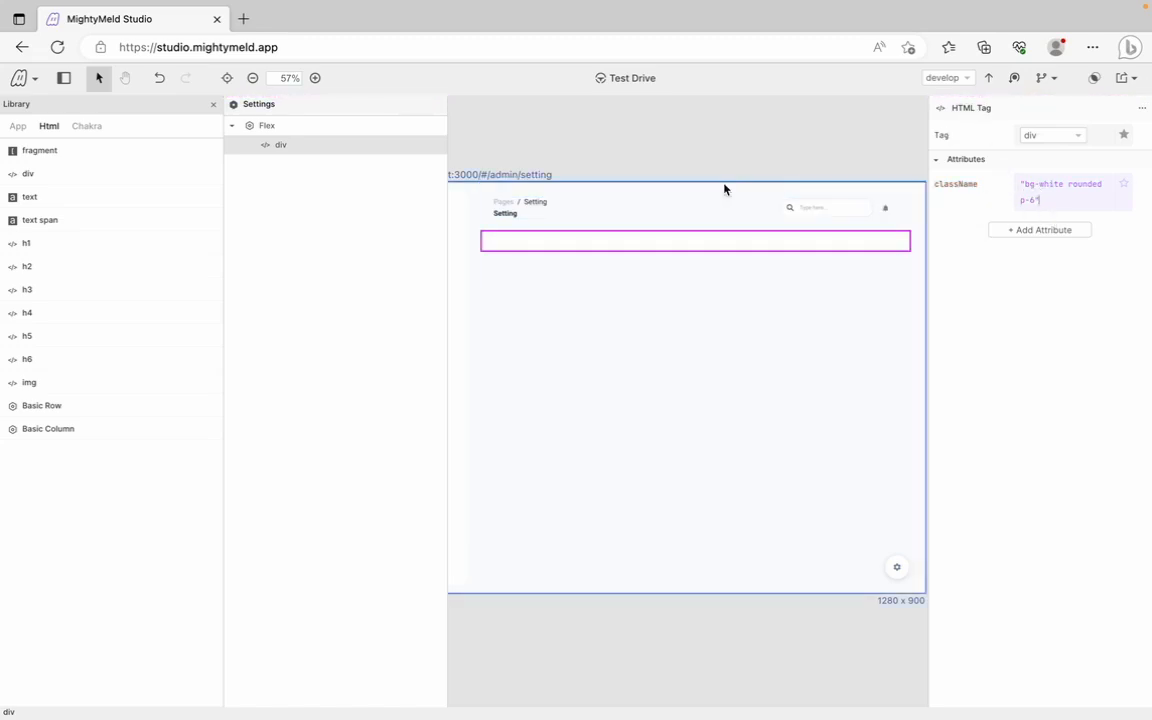
# Add a Chakra Tabs component inside the white card div
pyautogui.click(86, 126)
pyautogui.scroll(-1, 45, 460)
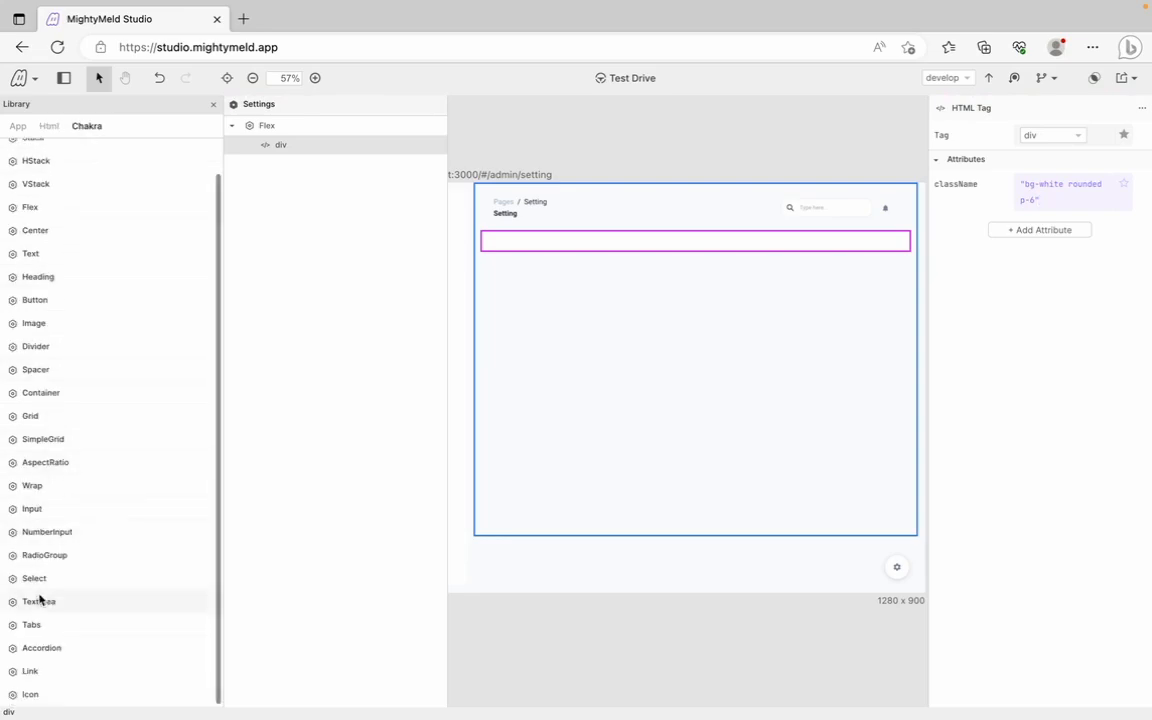
pyautogui.moveTo(33, 628); pyautogui.dragTo(280, 148)
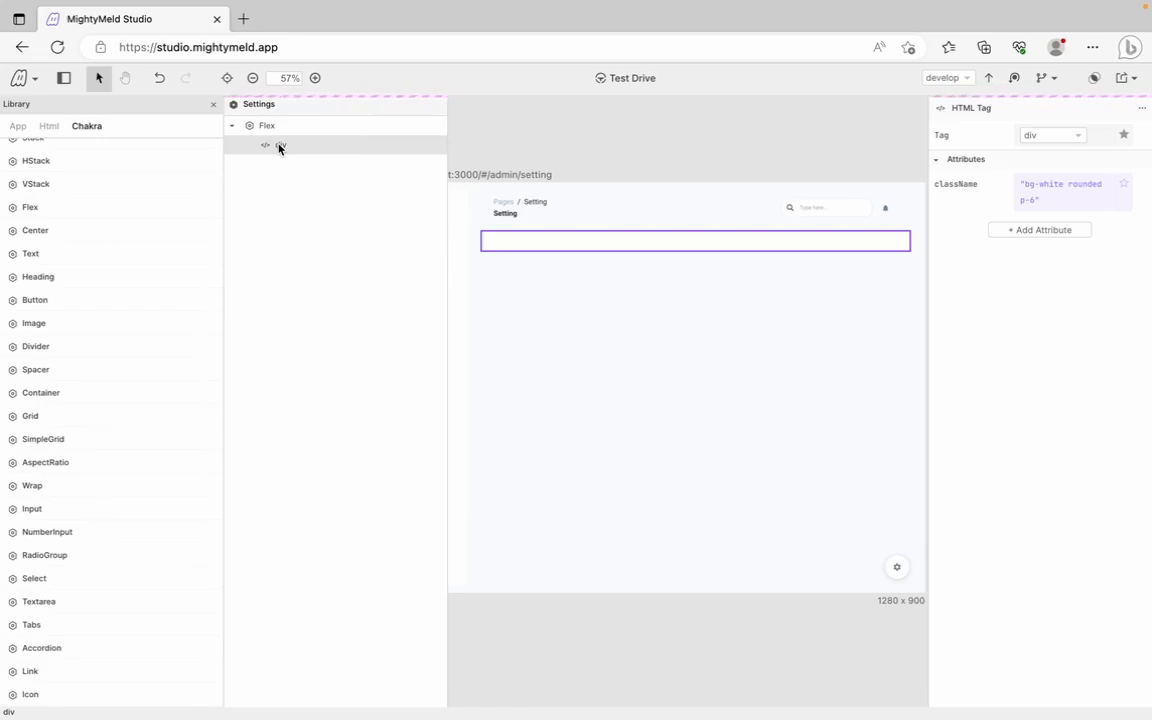
pyautogui.moveTo(280, 148); pyautogui.dragTo(280, 148)
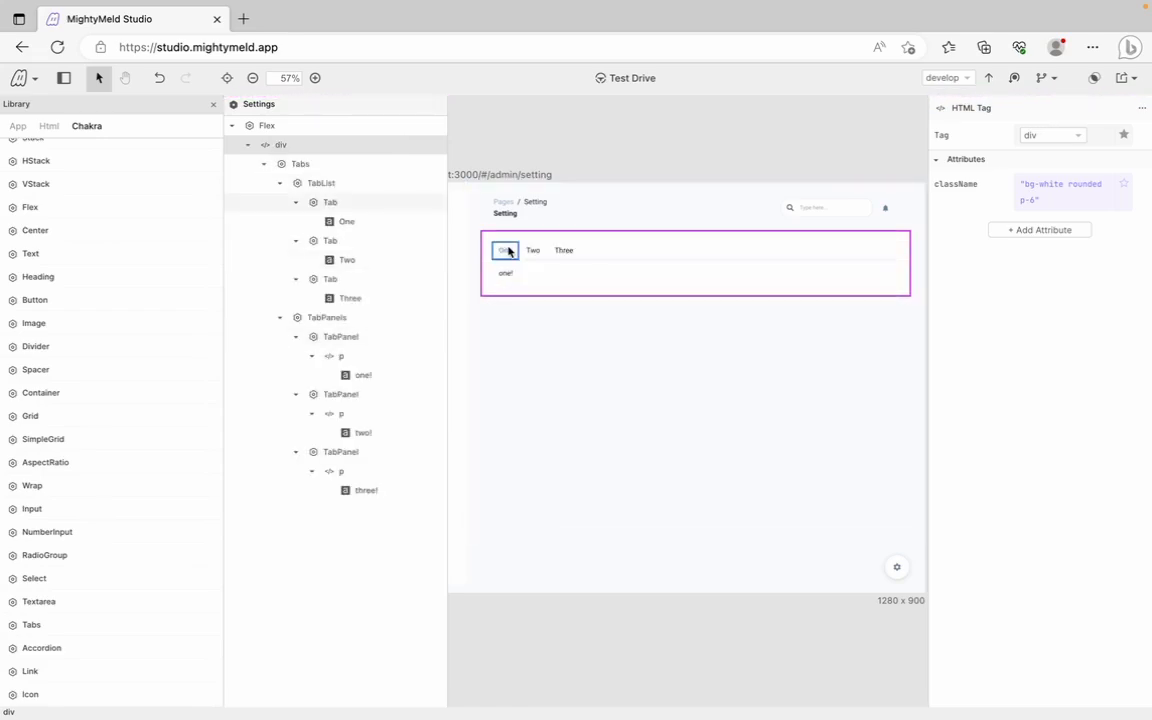
# Rename the tab labels One, Two, Three to Basic Info, Account Settings and Notifications
pyautogui.click(360, 222)
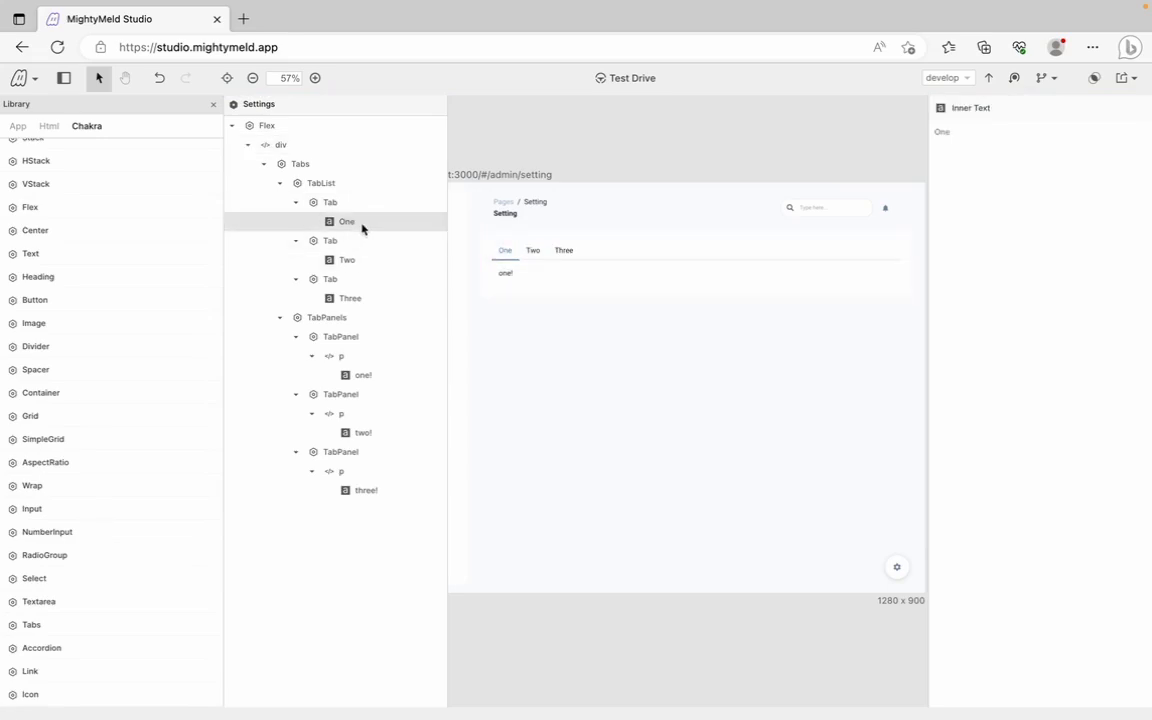
pyautogui.click(940, 133)
pyautogui.write('Ba')
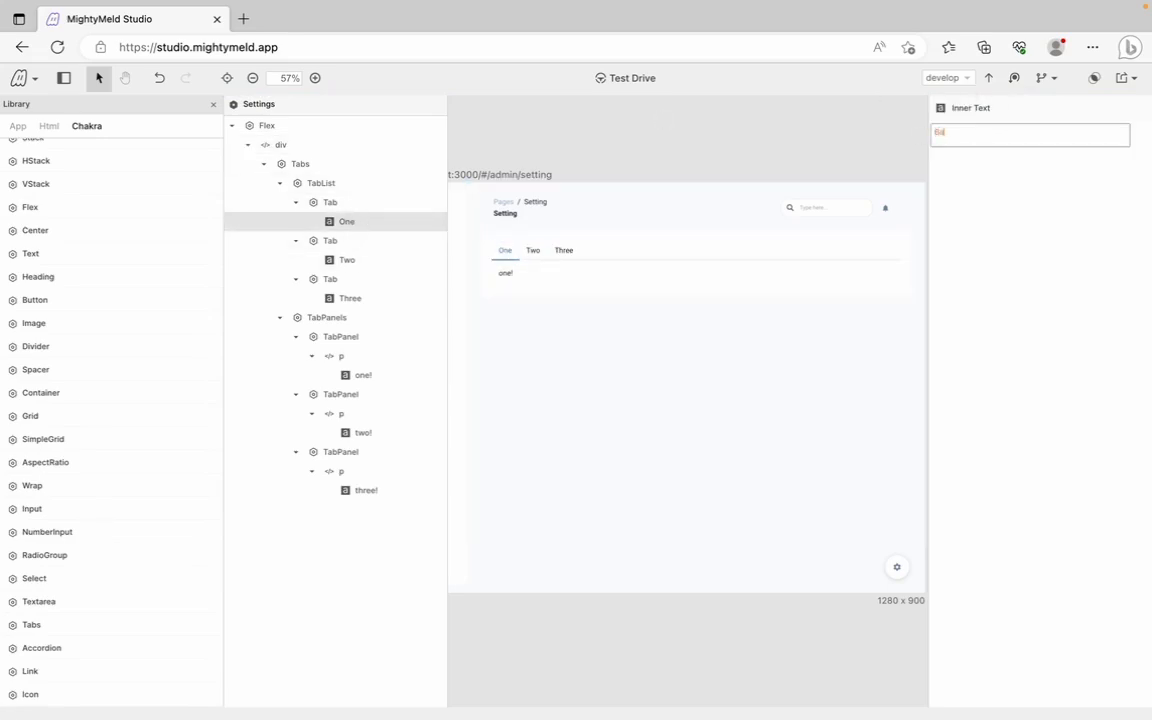
pyautogui.write('sic Info')
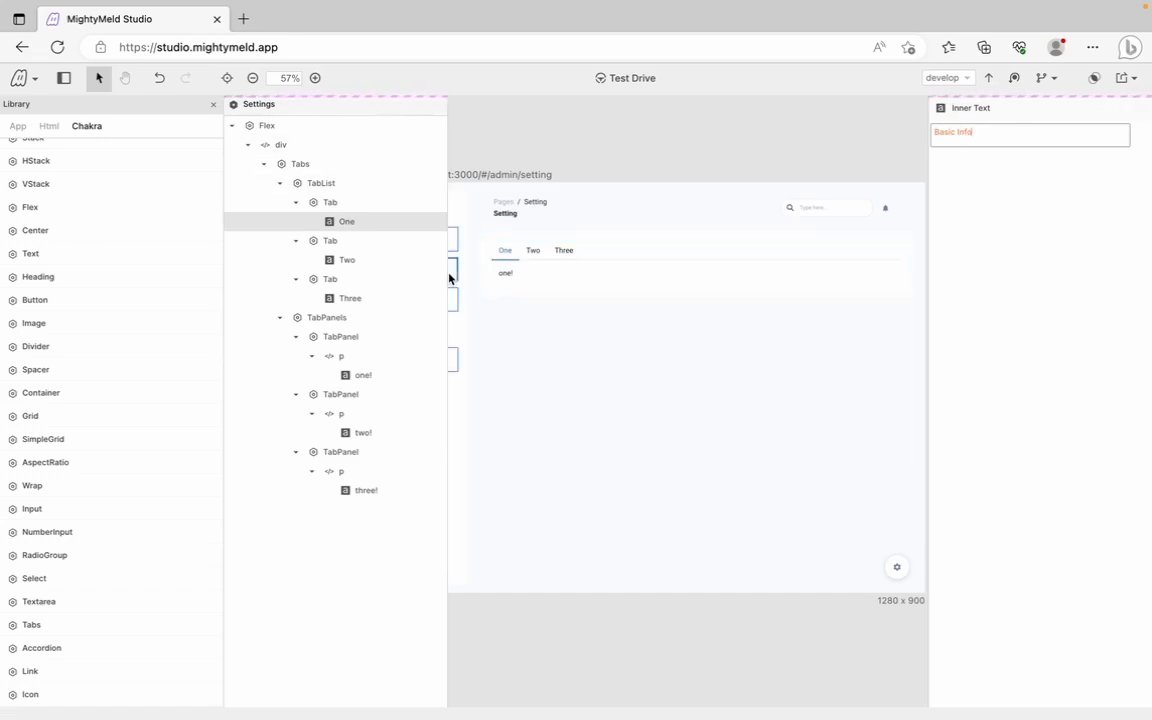
pyautogui.click(360, 266)
pyautogui.click(944, 134)
pyautogui.moveTo(952, 134); pyautogui.dragTo(921, 130)
pyautogui.write('Accoun')
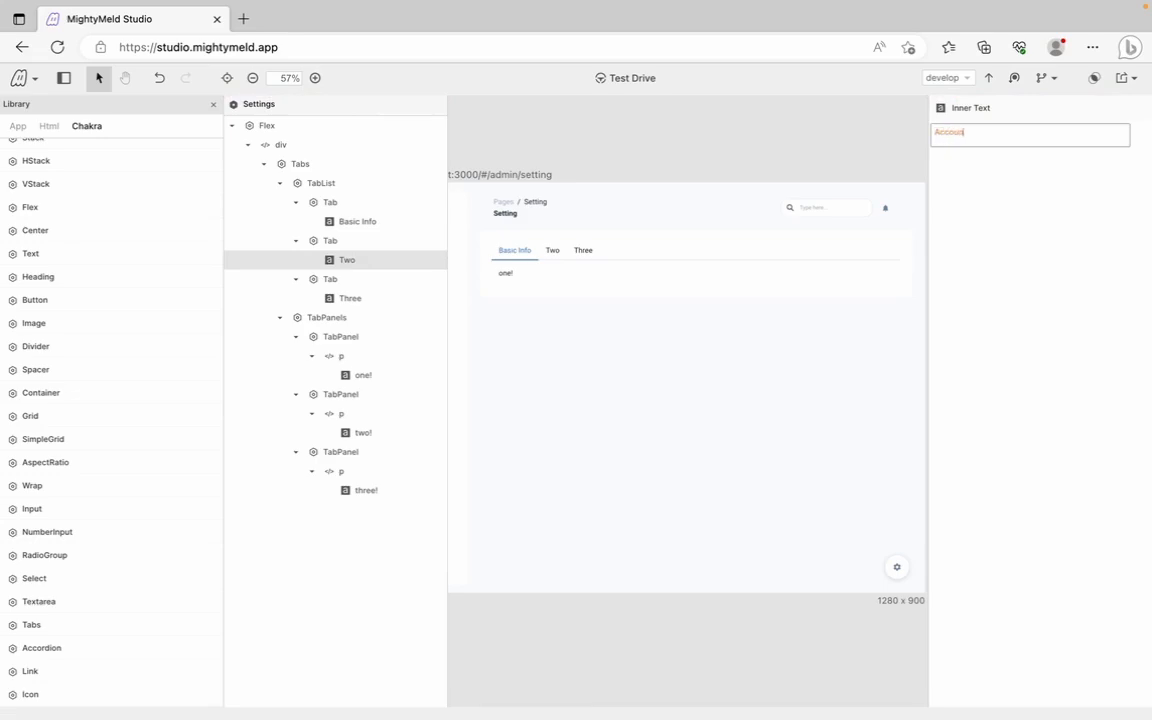
pyautogui.write('t Settings')
pyautogui.press('Return')
pyautogui.click(350, 298)
pyautogui.click(962, 136)
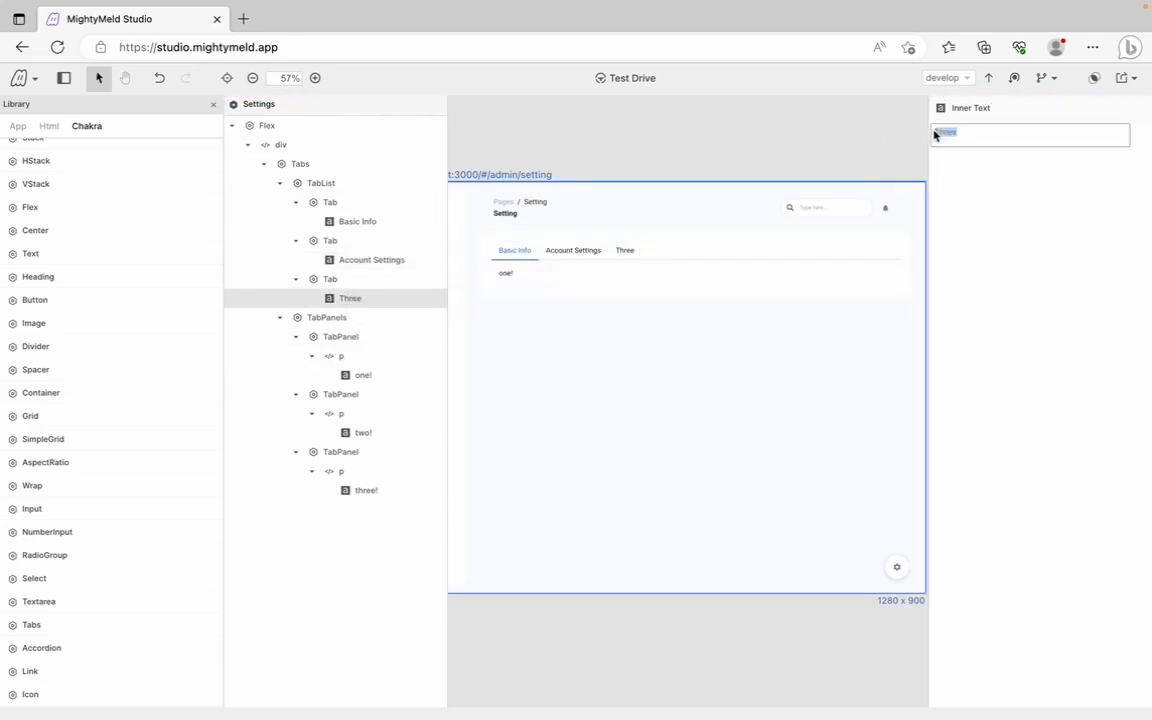
pyautogui.write('Nest')
pyautogui.write('fication')
pyautogui.write('s')
pyautogui.press('Return')
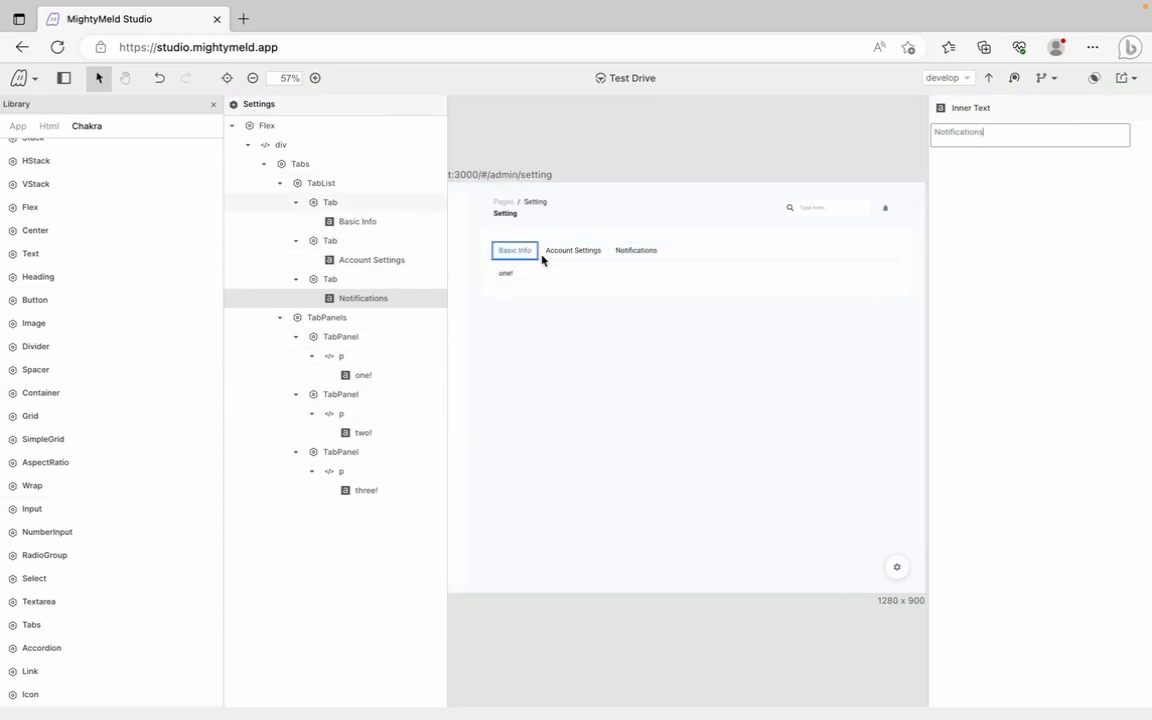
# Test Drive the tabs, switching through Account Settings, Notifications and back to Basic Info
pyautogui.hotkey('ctrl', 'shift', 't')
pyautogui.click(592, 258)
pyautogui.click(636, 258)
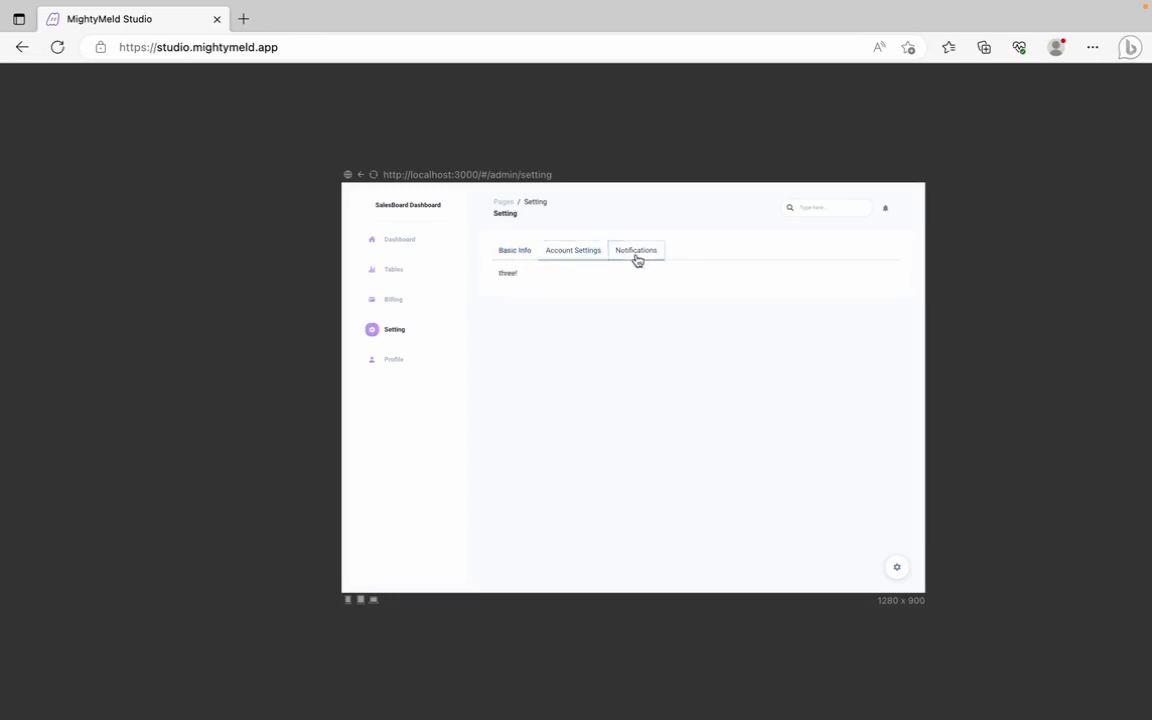
pyautogui.click(585, 256)
pyautogui.click(521, 254)
pyautogui.hotkey('ctrl', 'shift', 't')
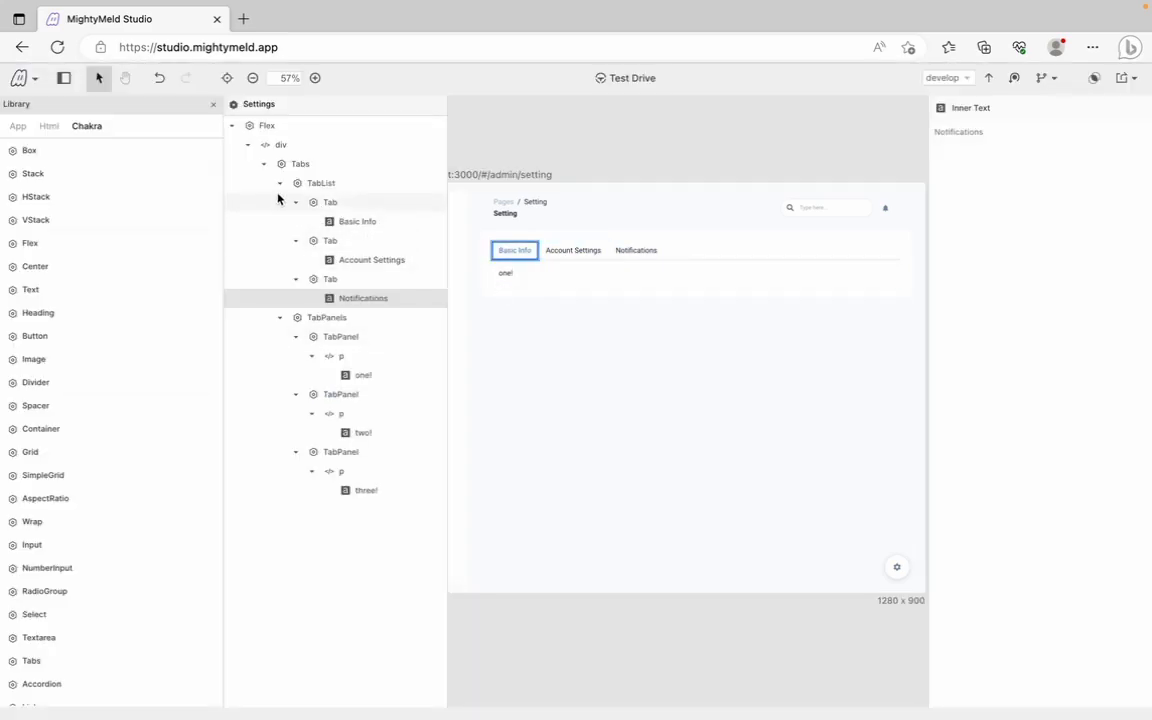
# Collapse the other tree branches and change the Basic Info panel's p element to a div
pyautogui.click(280, 183)
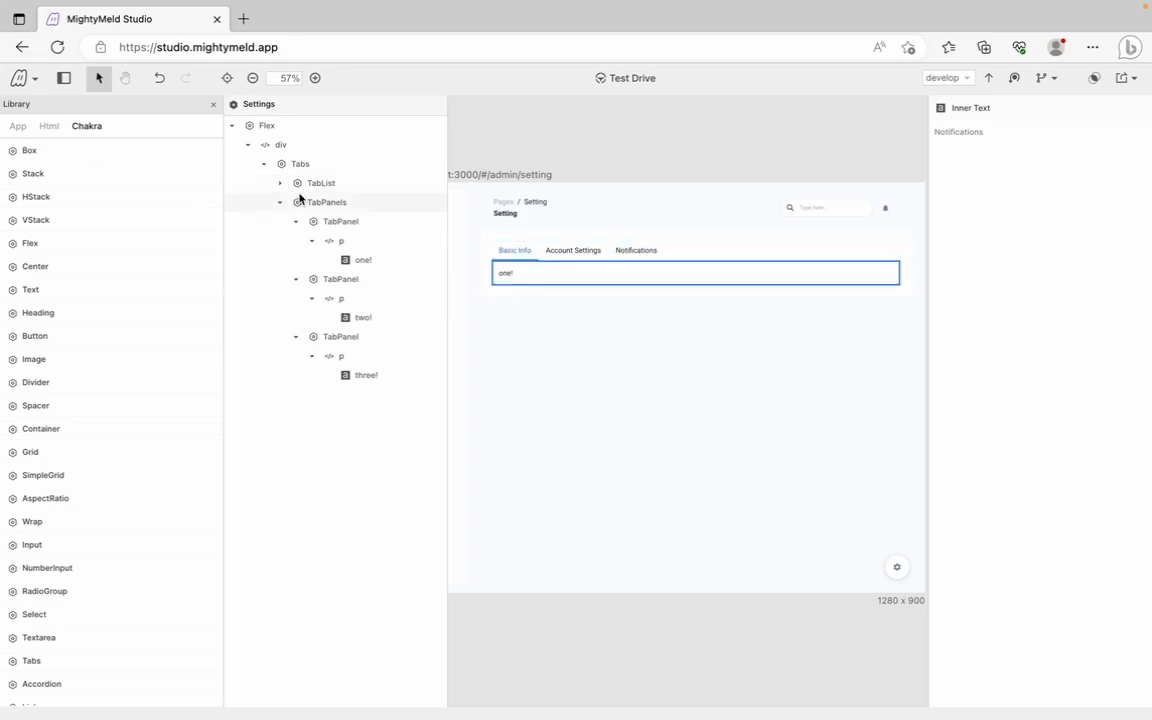
pyautogui.click(296, 336)
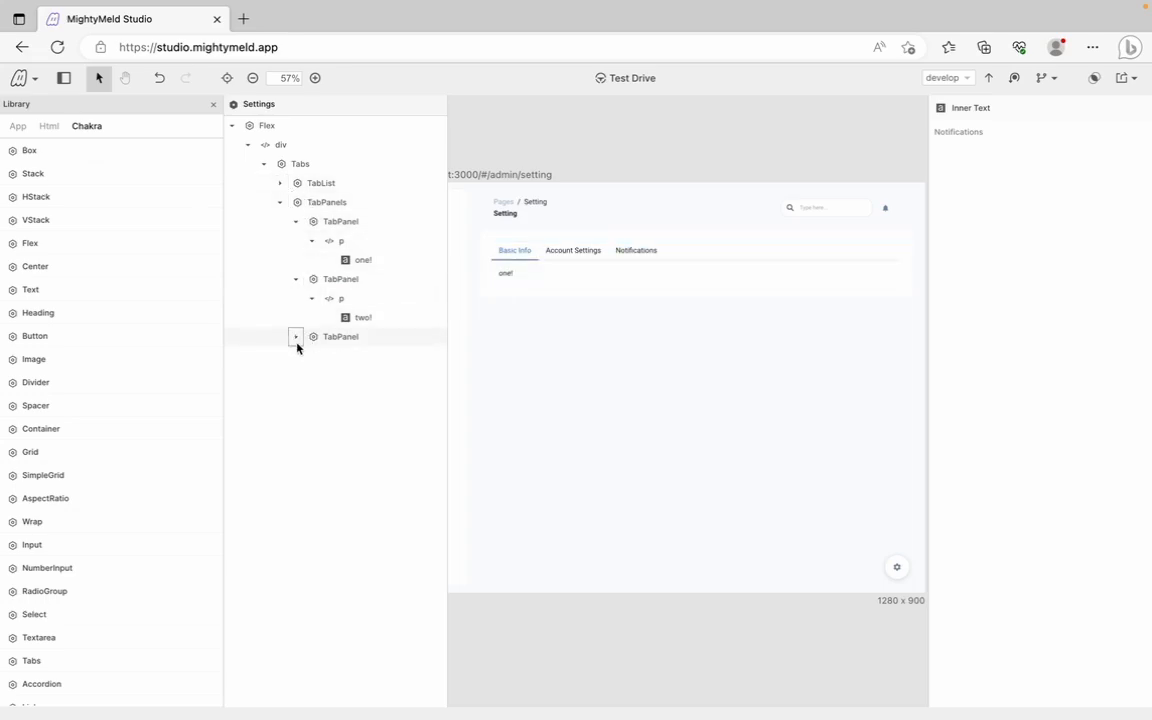
pyautogui.click(296, 279)
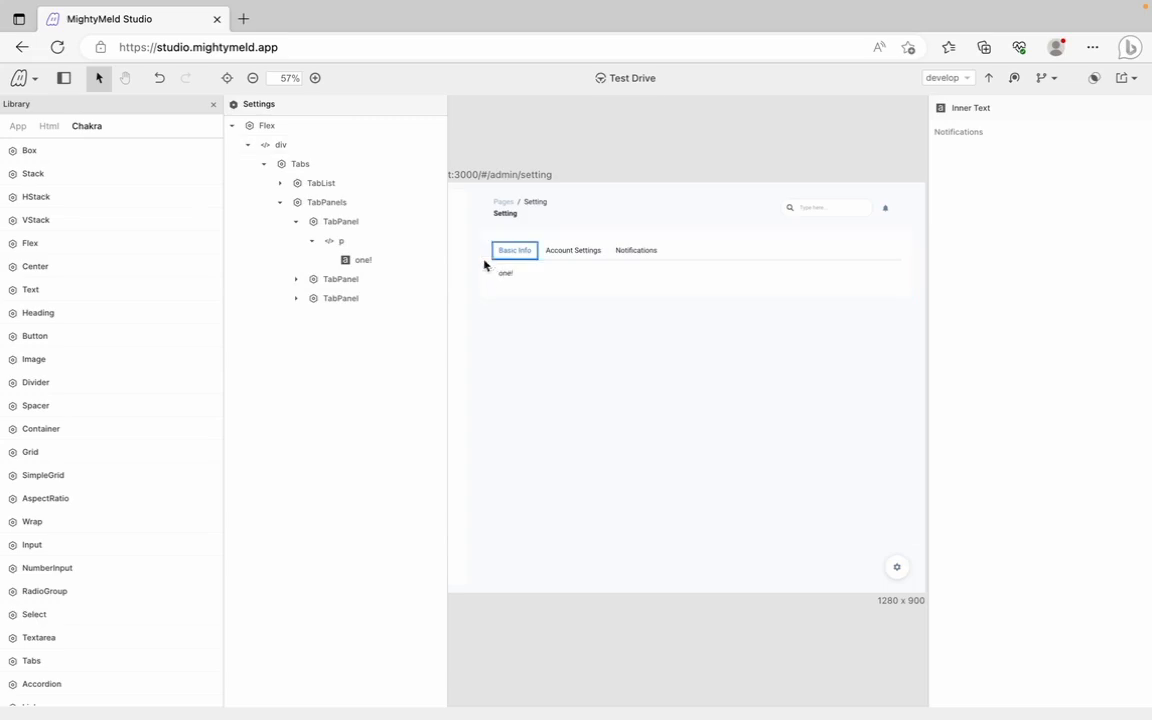
pyautogui.click(331, 242)
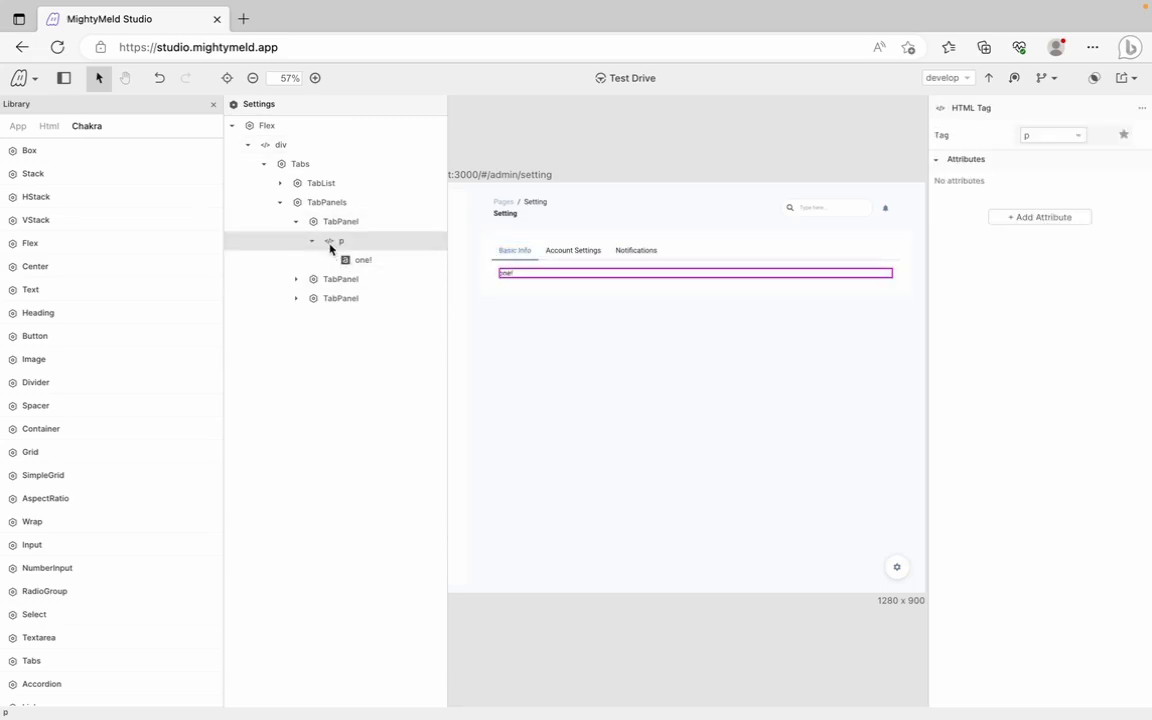
pyautogui.click(1045, 137)
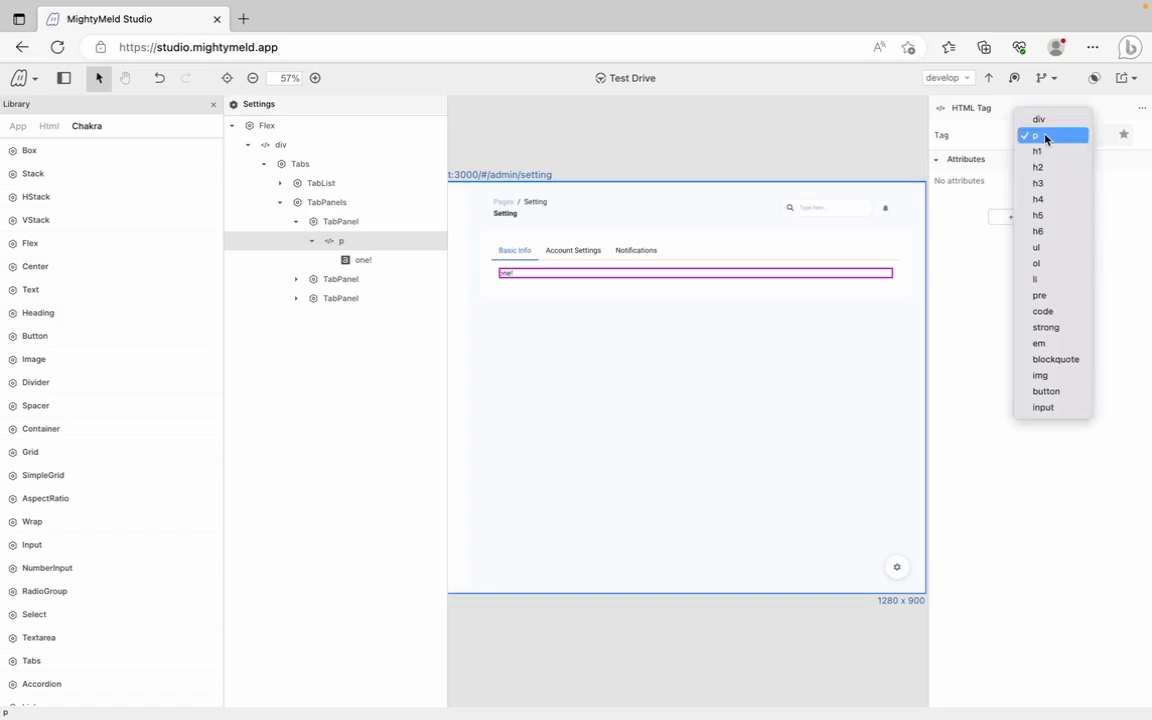
pyautogui.click(1043, 124)
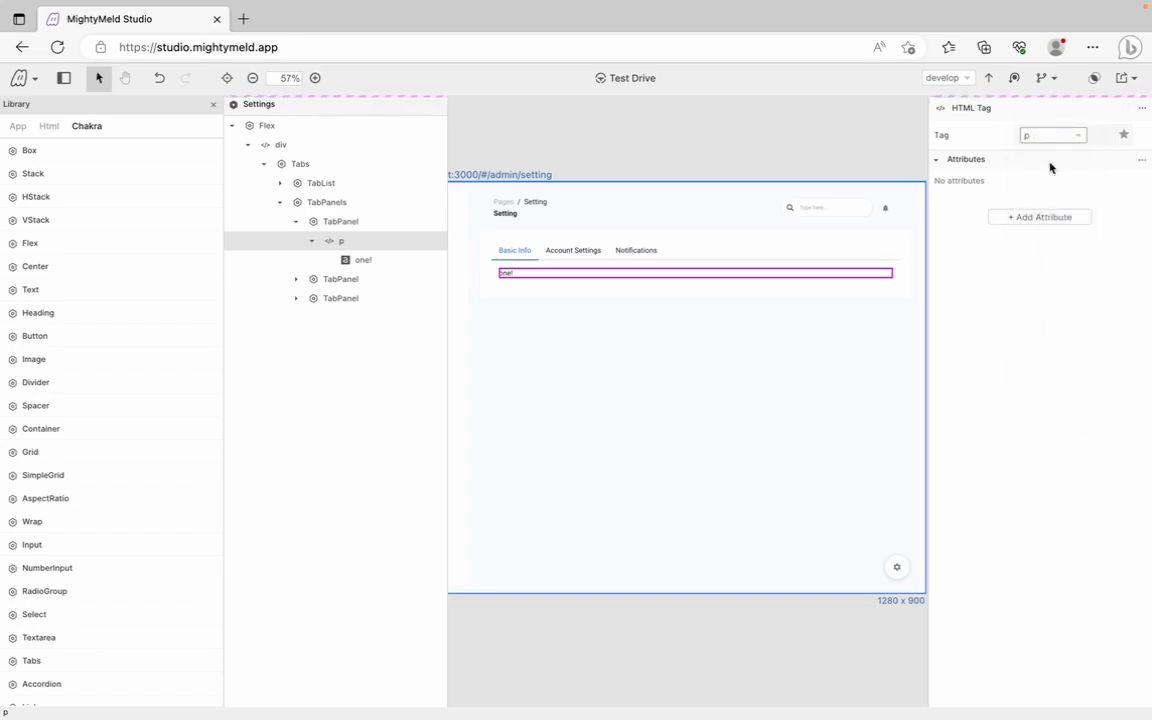
# Erase the placeholder 'one!' text from the Basic Info panel's div
pyautogui.click(362, 260)
pyautogui.click(966, 140)
pyautogui.press('BackSpace')
pyautogui.press('BackSpace')
pyautogui.press('BackSpace')
pyautogui.press('BackSpace')
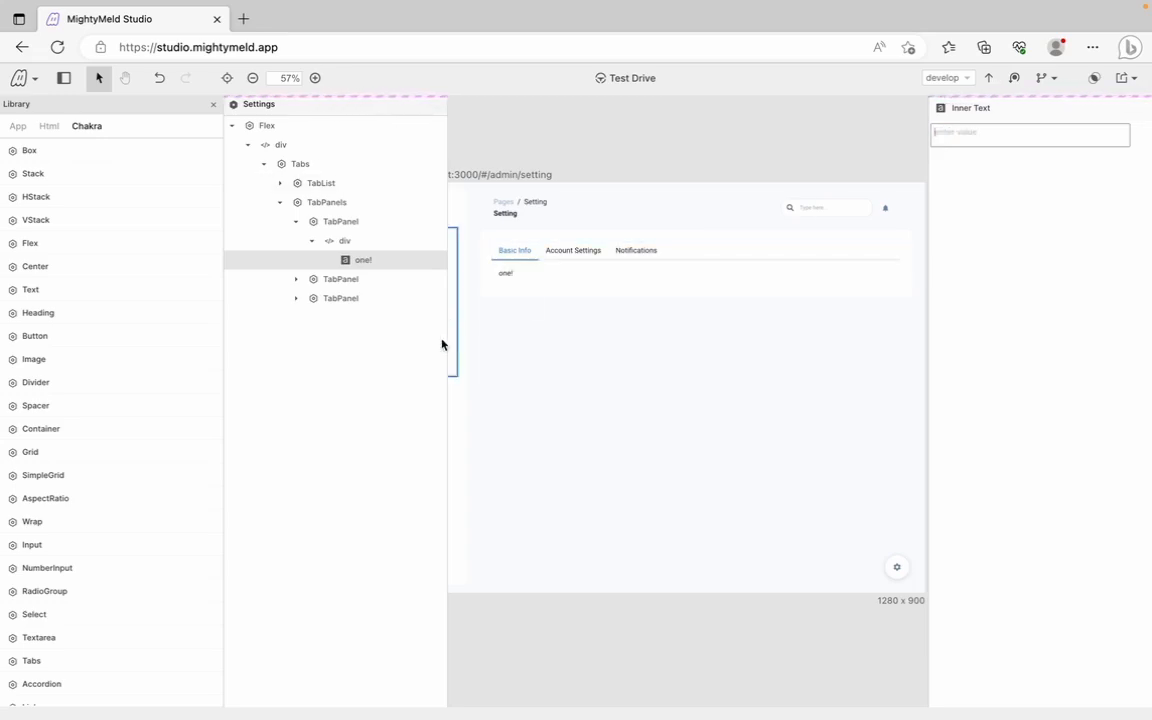
pyautogui.scroll(-1, 80, 555)
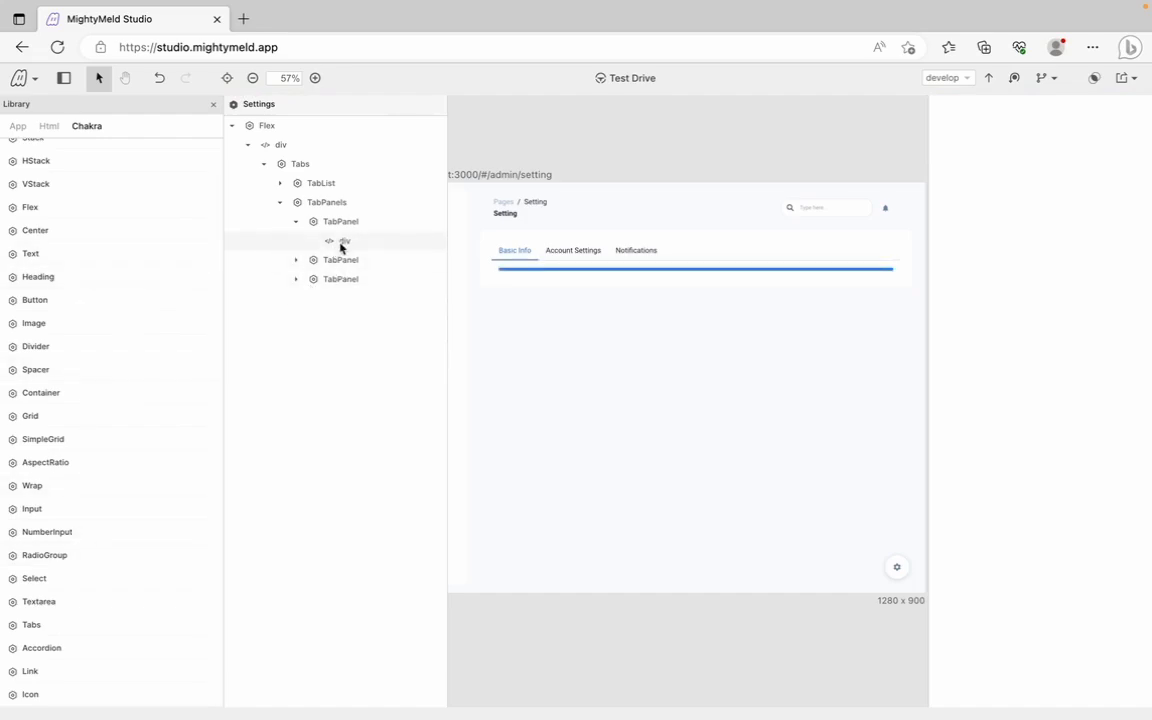
pyautogui.scroll(1, 113, 260)
# Place an Html form in the Basic Info div and a Chakra HStack inside the form
pyautogui.click(281, 144)
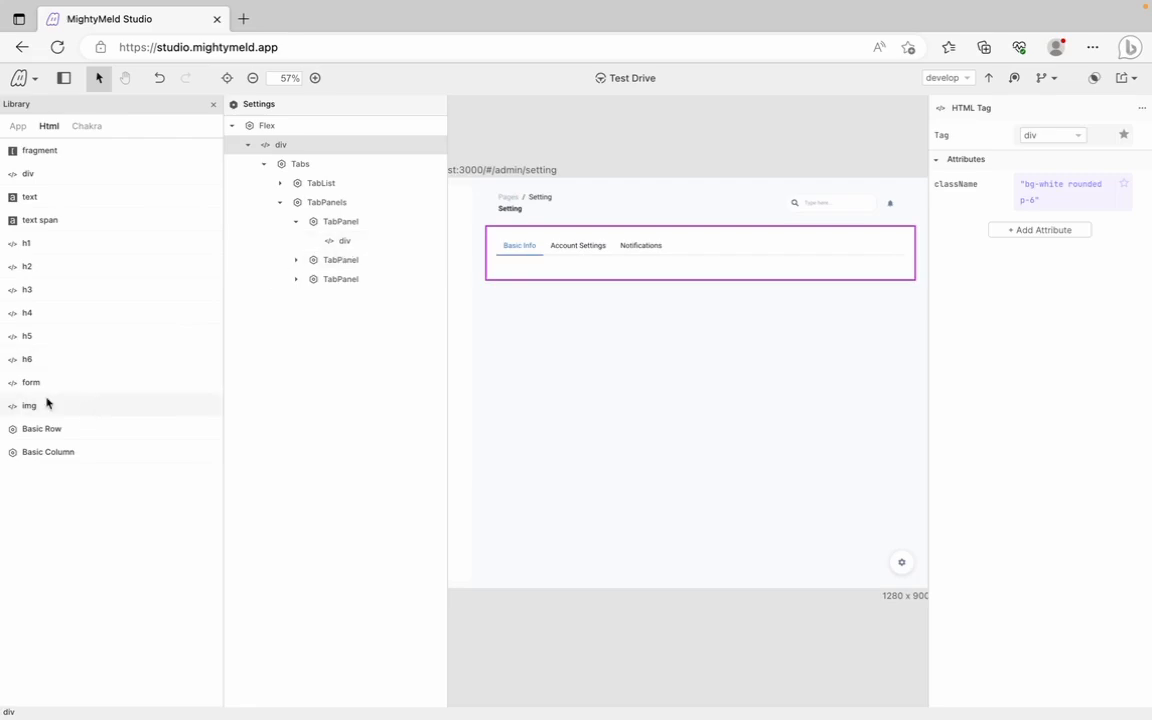
pyautogui.moveTo(224, 352); pyautogui.dragTo(352, 255)
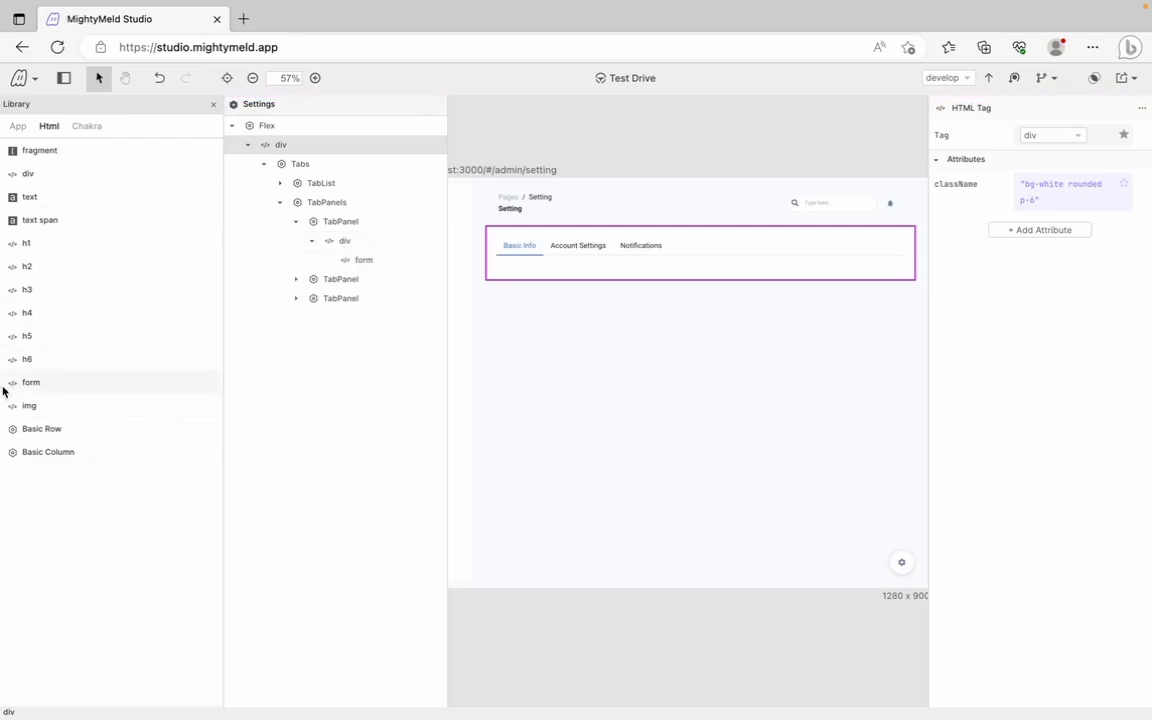
pyautogui.click(87, 127)
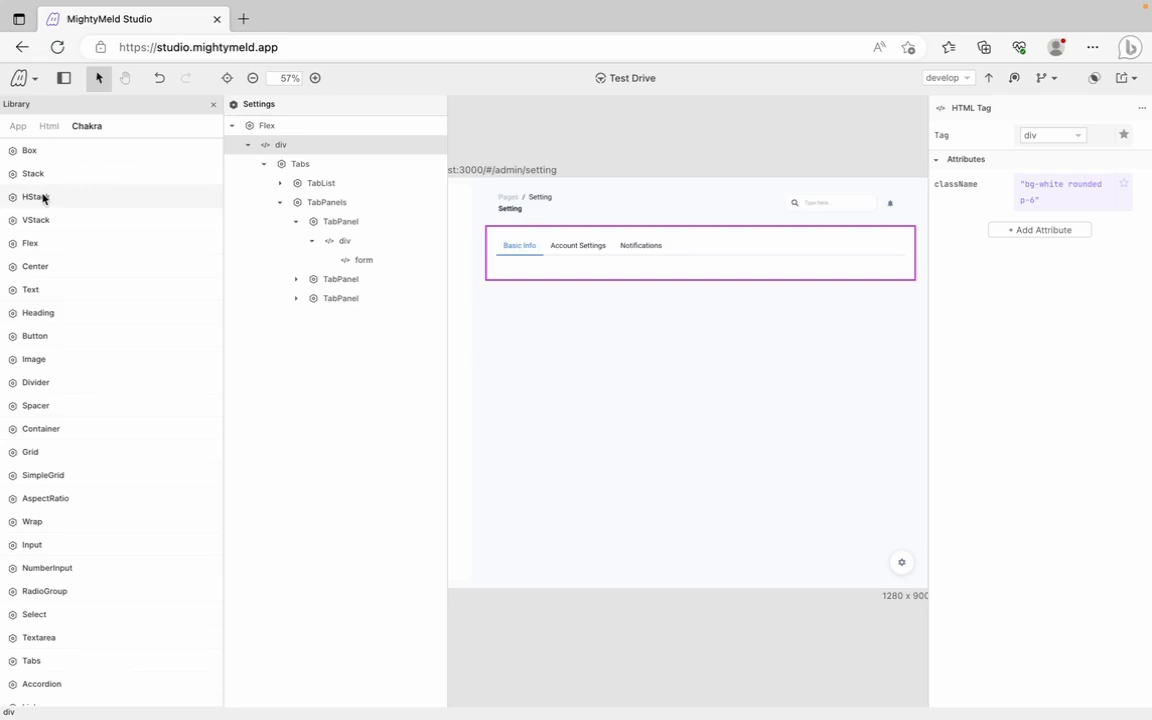
pyautogui.moveTo(43, 198); pyautogui.dragTo(368, 265)
# Delete the third sample Box from the HStack, leaving Boxes 1 and 2
pyautogui.scroll(-1, 123, 533)
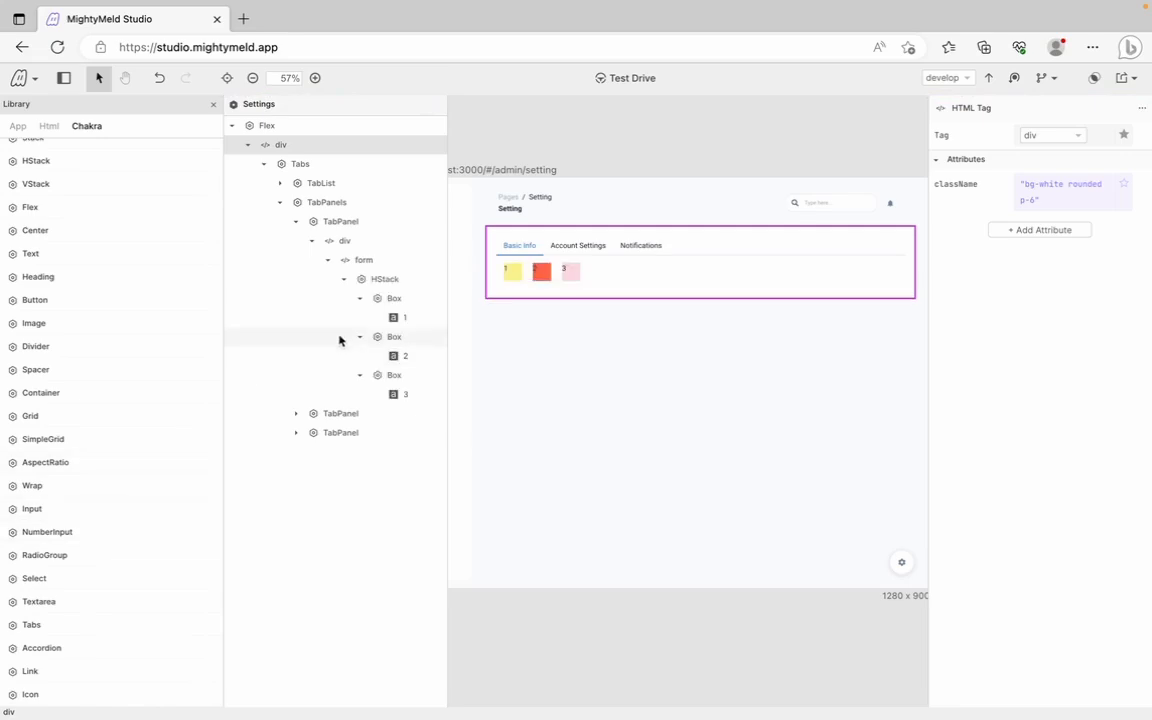
pyautogui.click(358, 298)
pyautogui.click(360, 317)
pyautogui.click(360, 336)
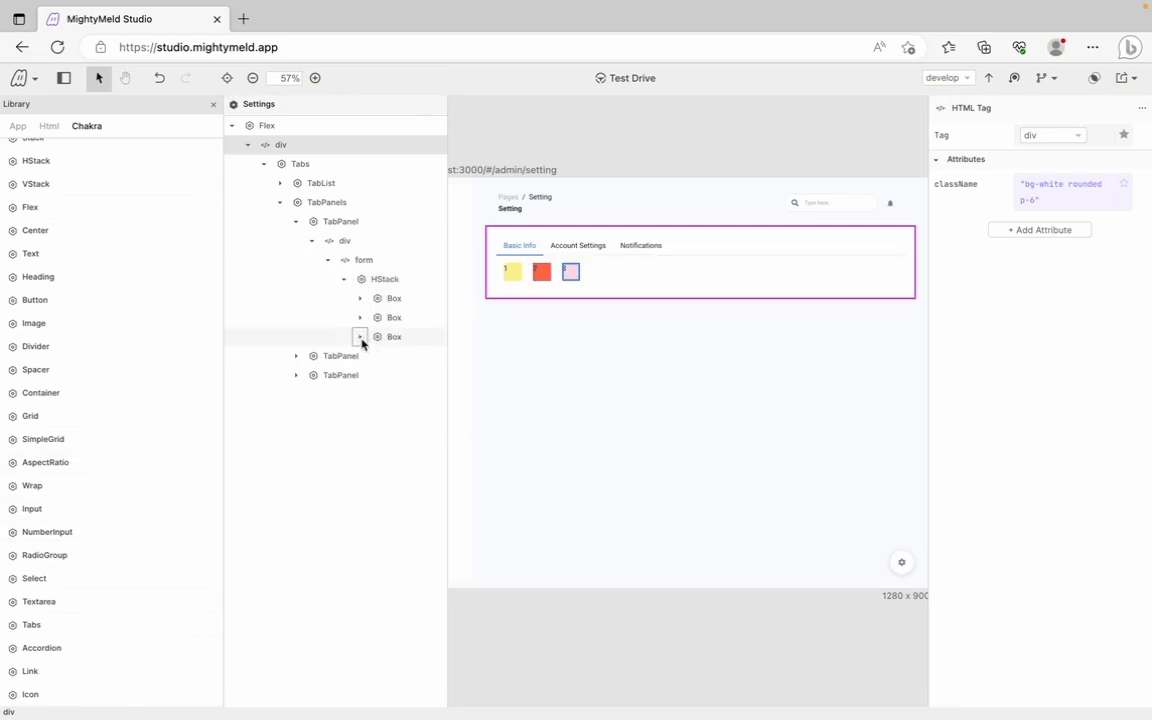
pyautogui.rightClick(362, 342)
pyautogui.click(395, 433)
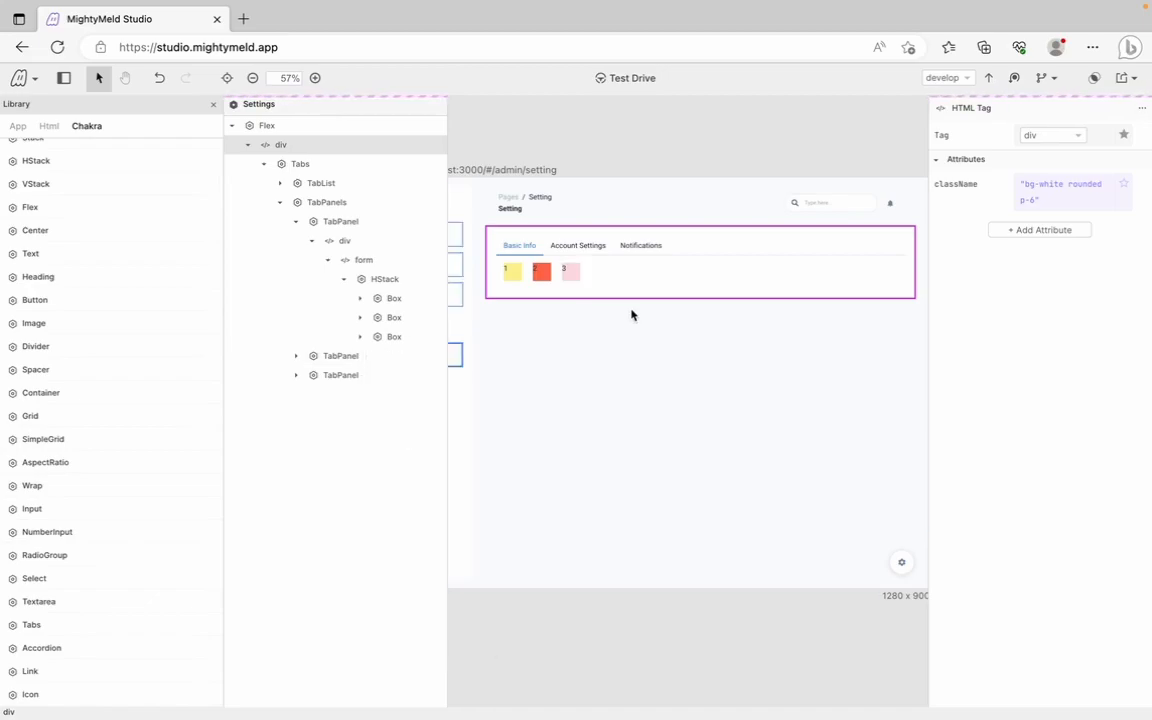
pyautogui.click(361, 317)
pyautogui.click(361, 317)
# Delete the second and then the first sample Box so the HStack is empty
pyautogui.click(361, 317)
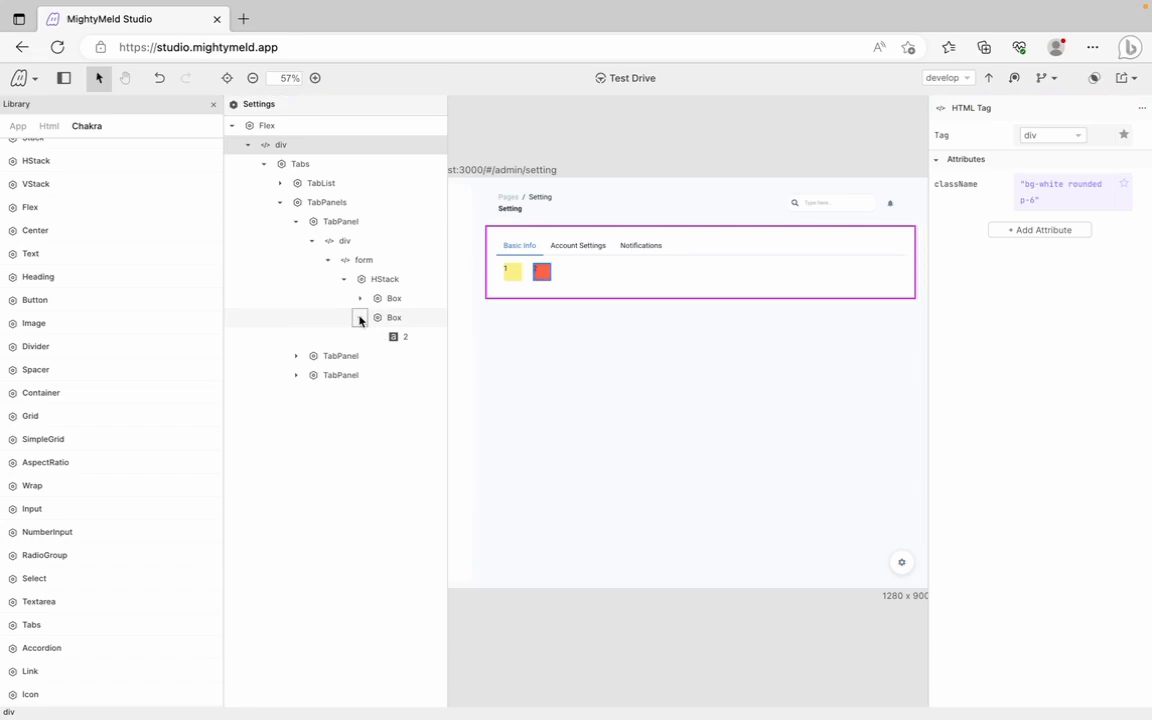
pyautogui.rightClick(360, 318)
pyautogui.click(399, 409)
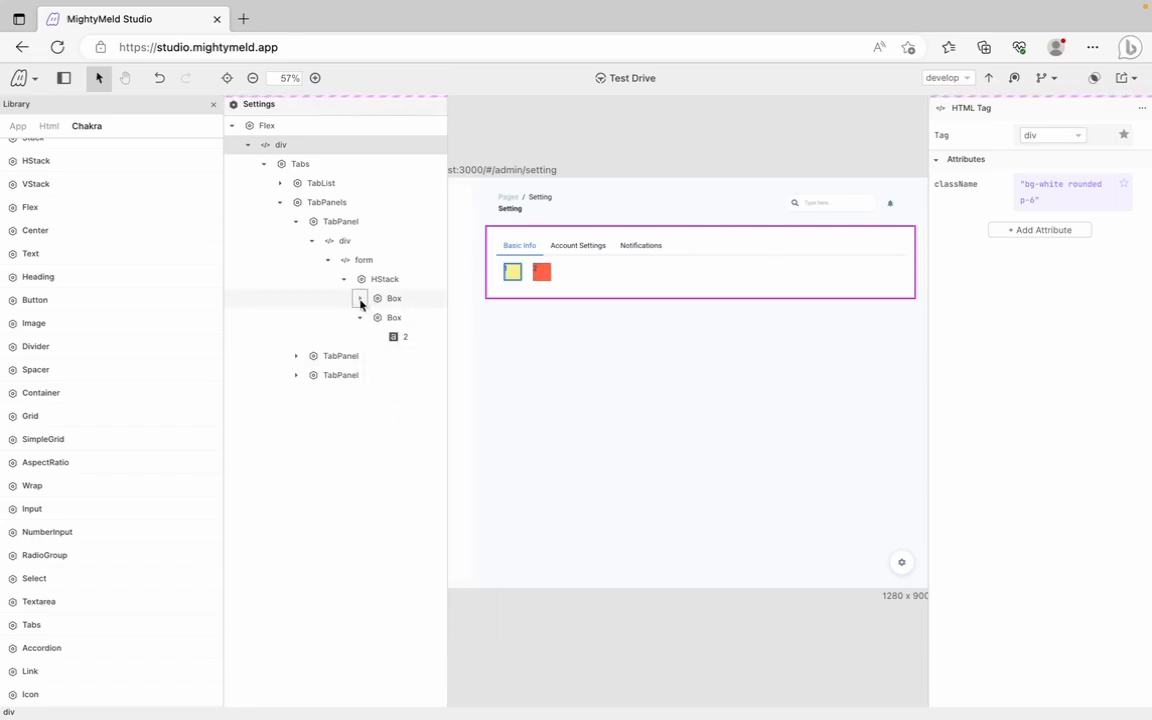
pyautogui.rightClick(360, 302)
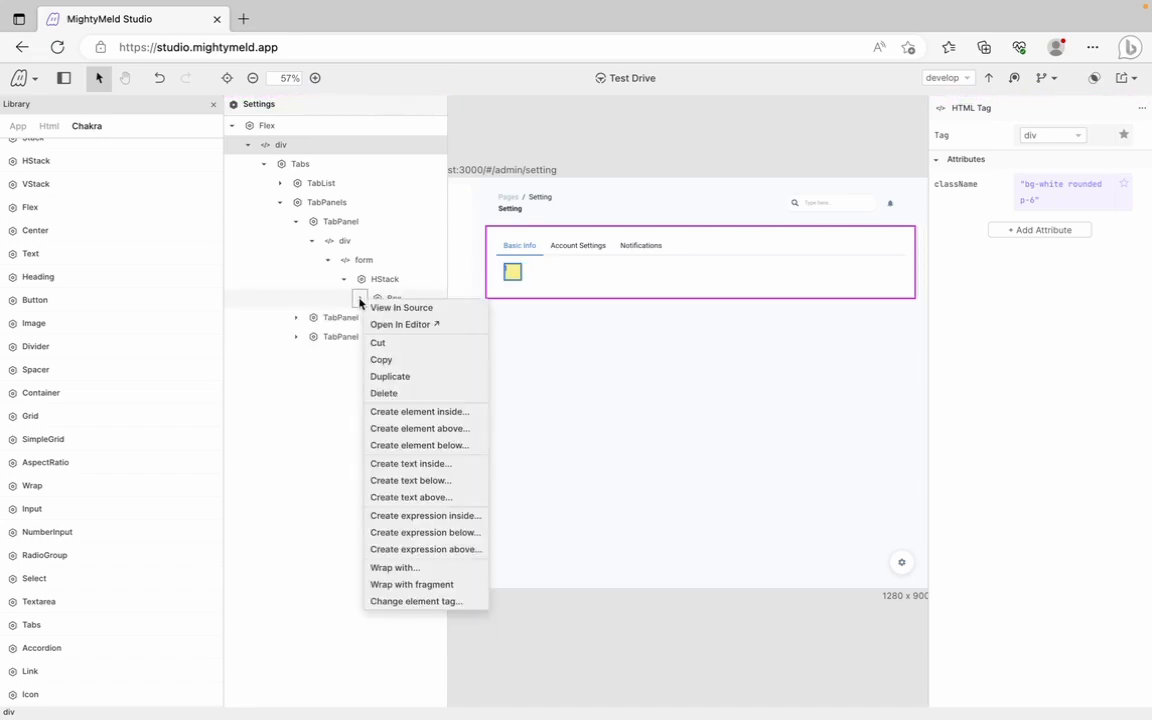
pyautogui.click(398, 393)
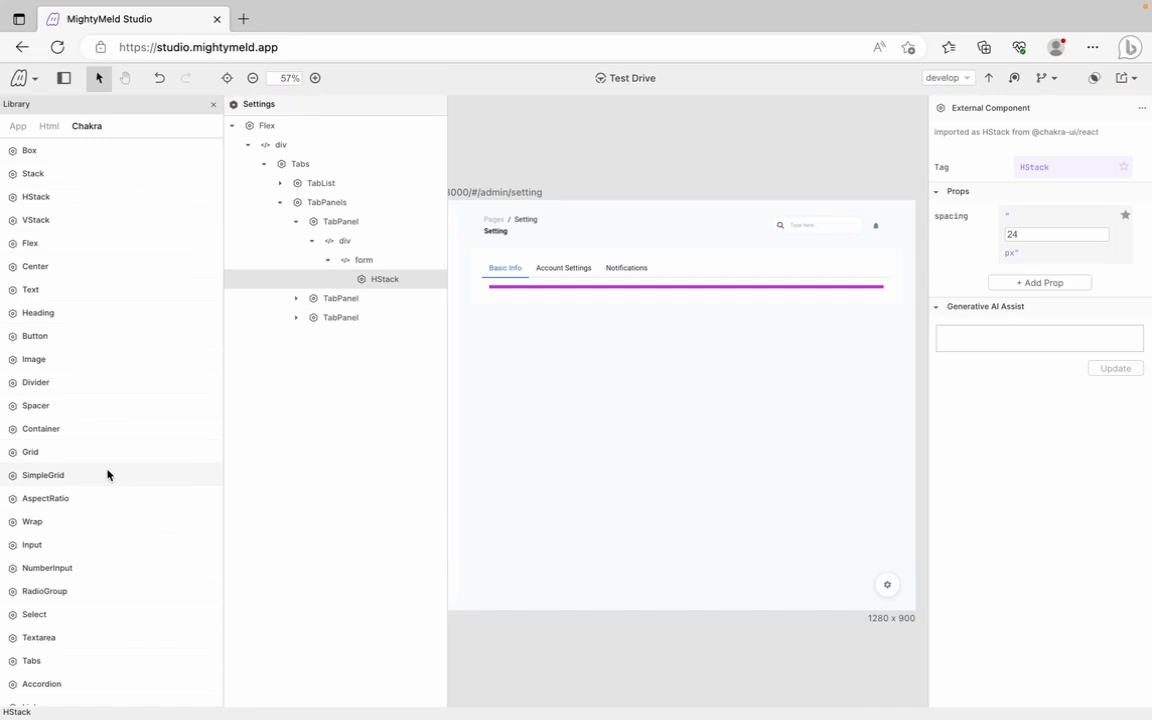
# Add a Chakra FormControl to the HStack containing a FormLabel and an Input
pyautogui.scroll(-2, 108, 473)
pyautogui.moveTo(46, 649); pyautogui.dragTo(376, 283)
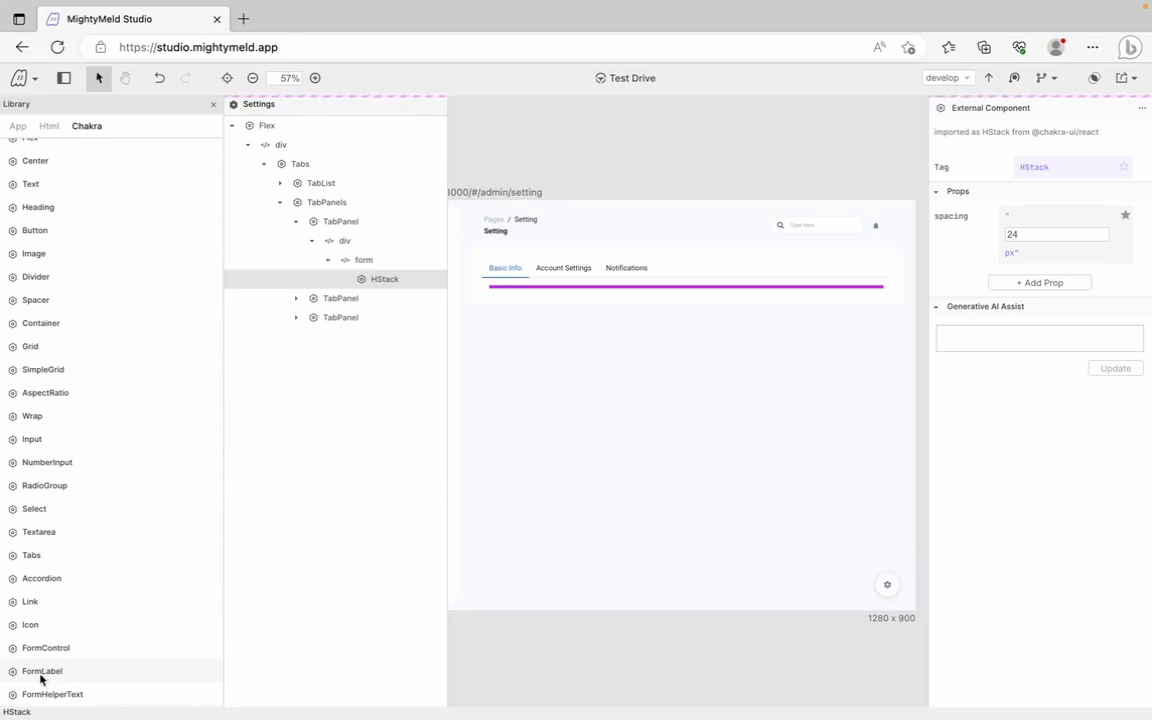
pyautogui.moveTo(40, 678); pyautogui.dragTo(401, 306)
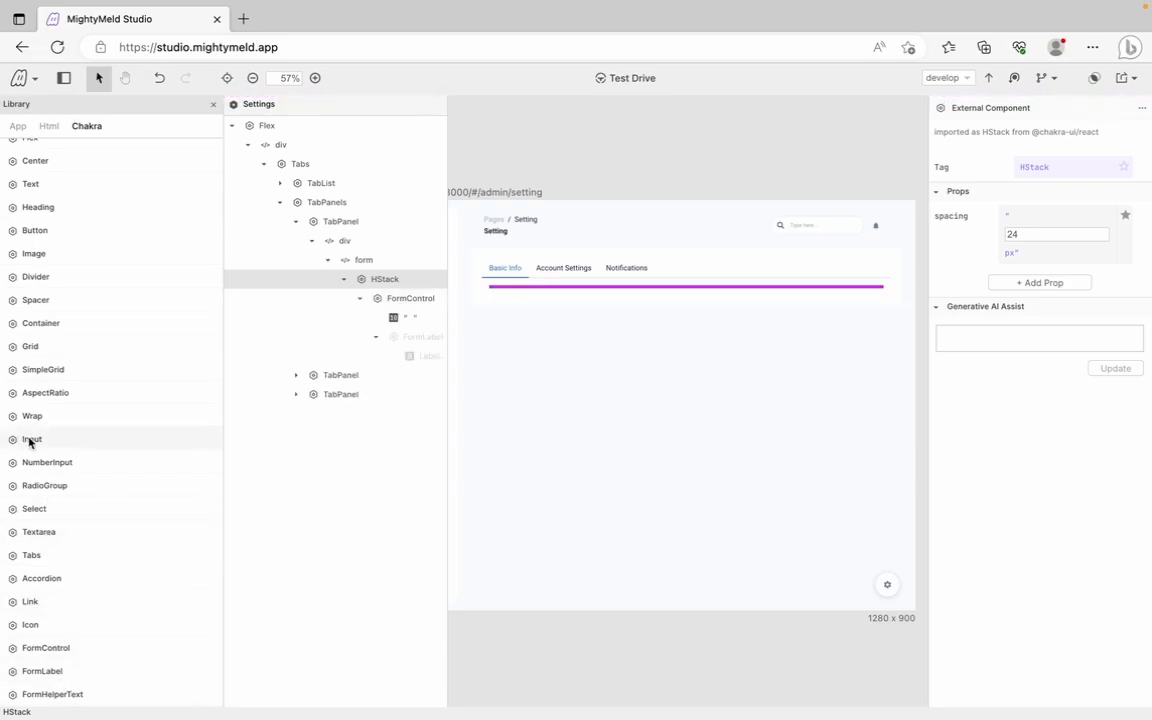
pyautogui.moveTo(28, 440); pyautogui.dragTo(379, 307)
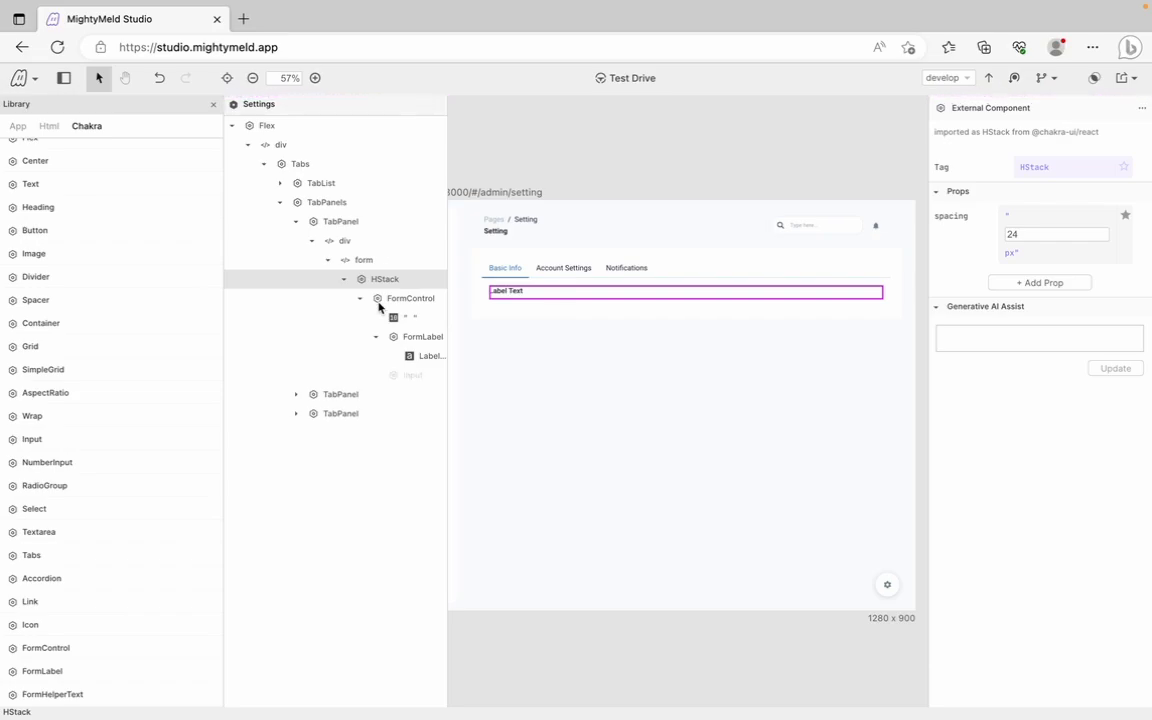
pyautogui.click(375, 337)
pyautogui.click(375, 337)
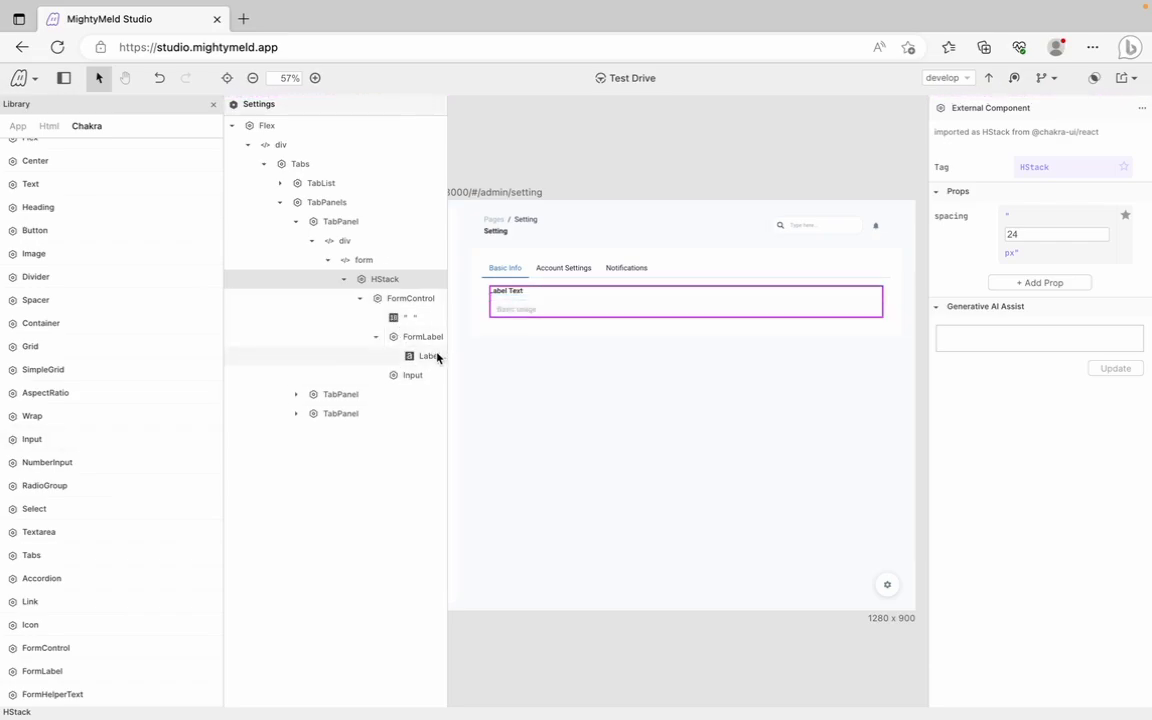
pyautogui.click(361, 300)
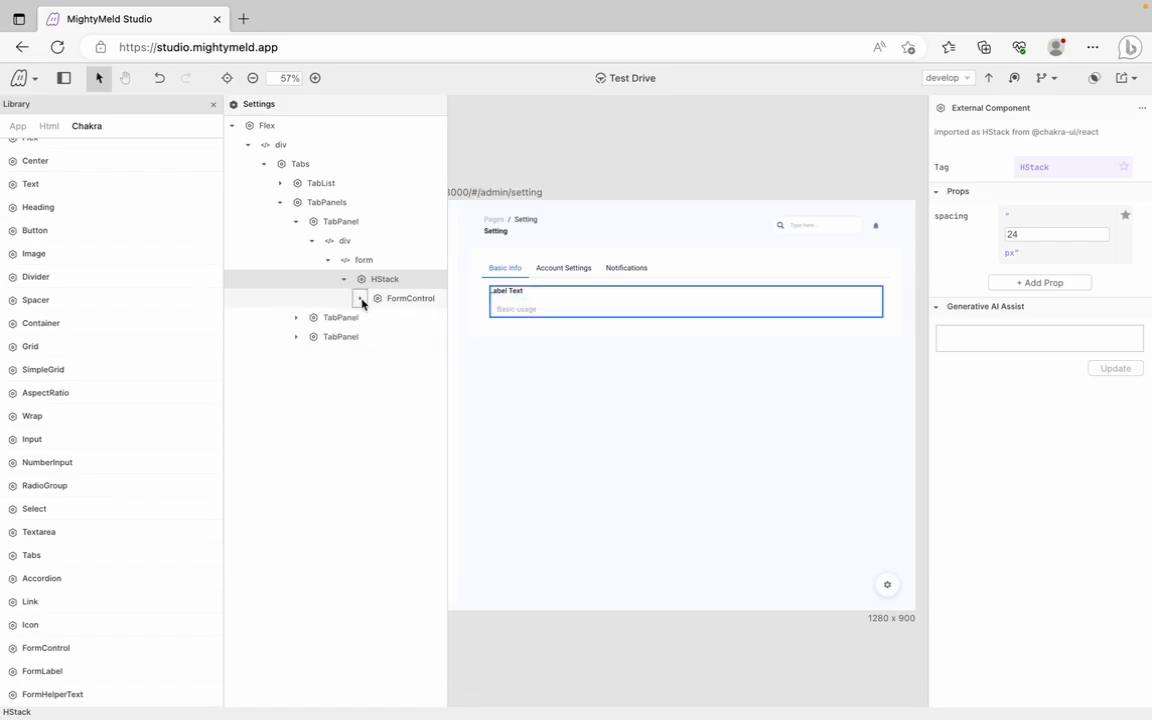
# Duplicate the FormControl and relabel the second field 'Last Name'
pyautogui.rightClick(362, 302)
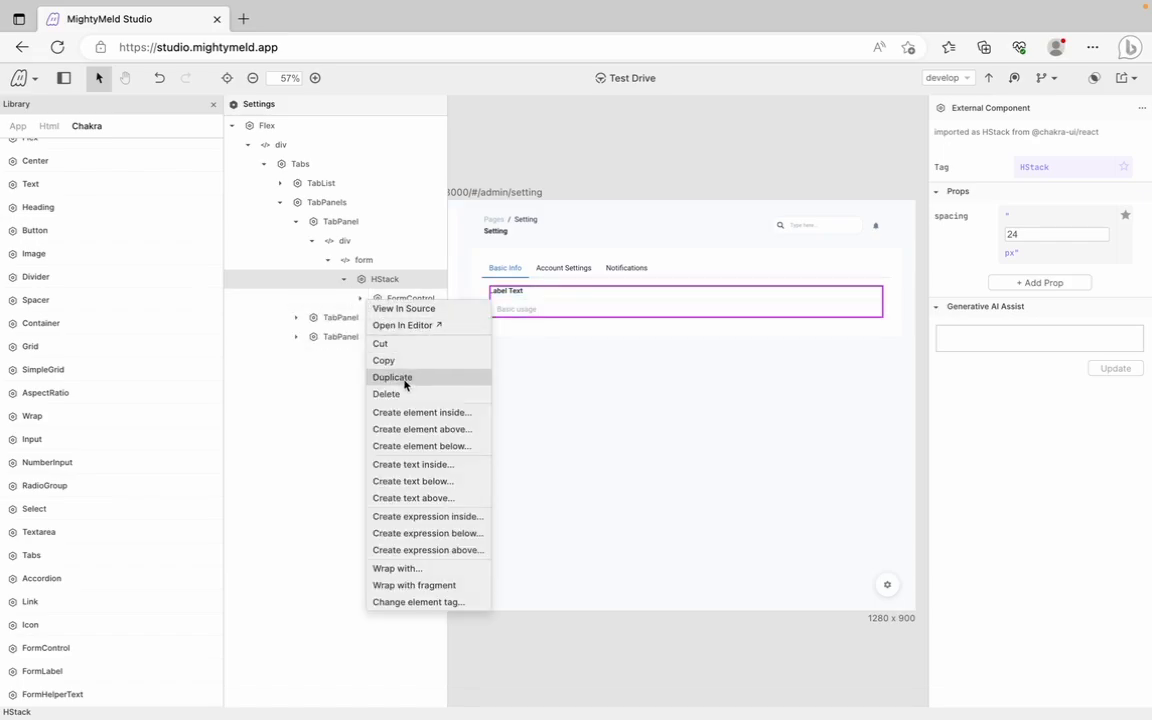
pyautogui.click(405, 385)
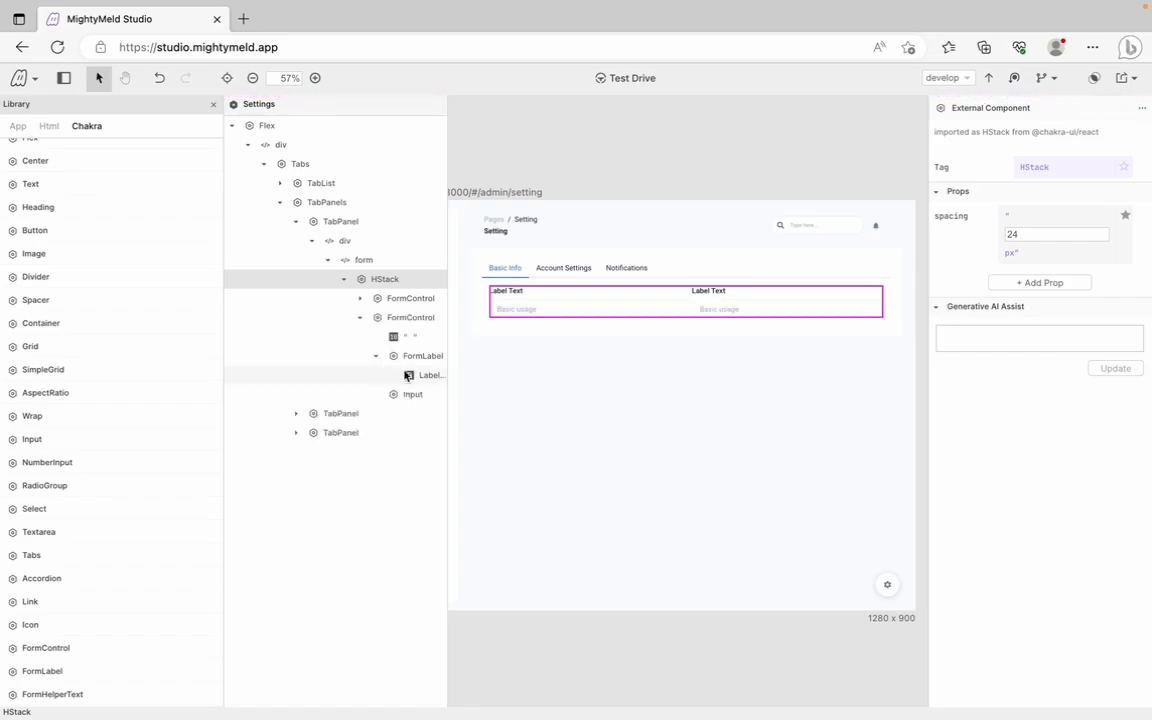
pyautogui.click(425, 375)
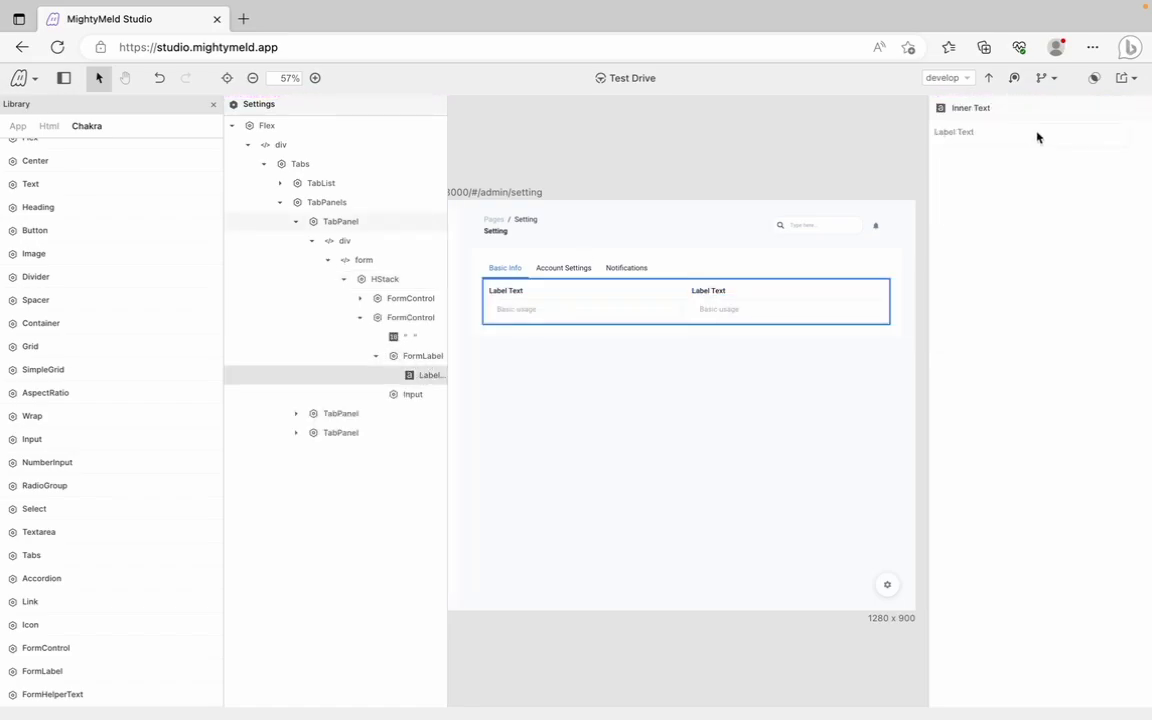
pyautogui.moveTo(1047, 135); pyautogui.dragTo(931, 131)
pyautogui.press('BackSpace')
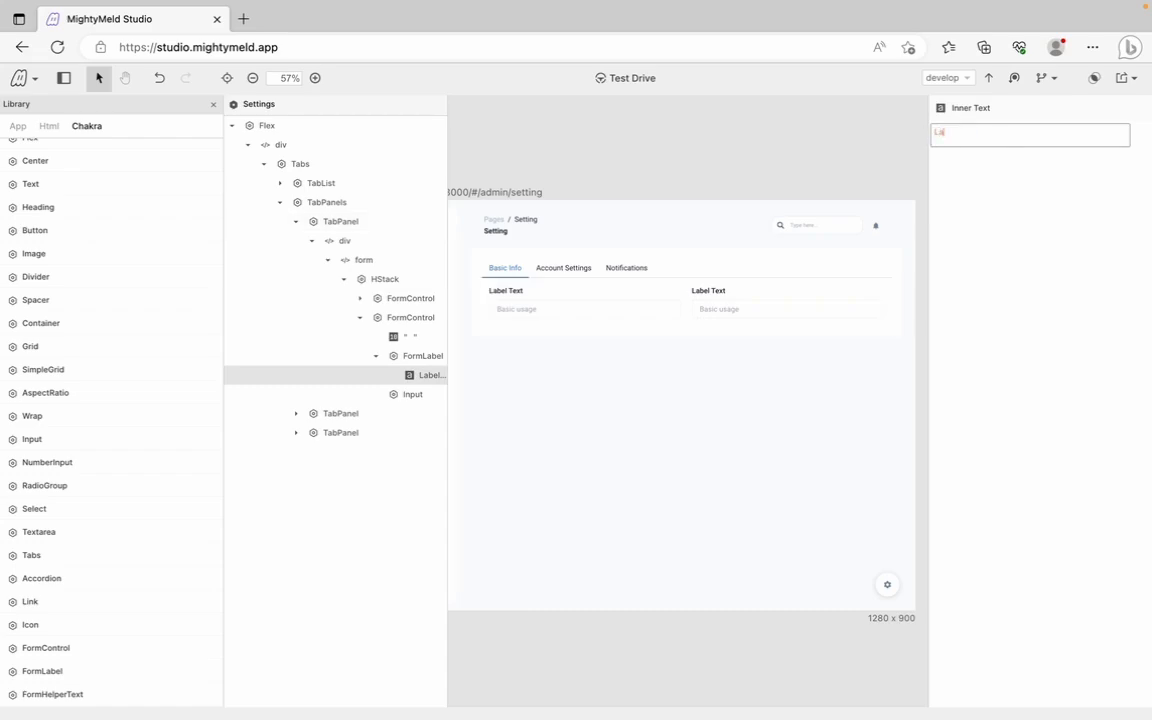
pyautogui.write('Last Name')
pyautogui.click(360, 317)
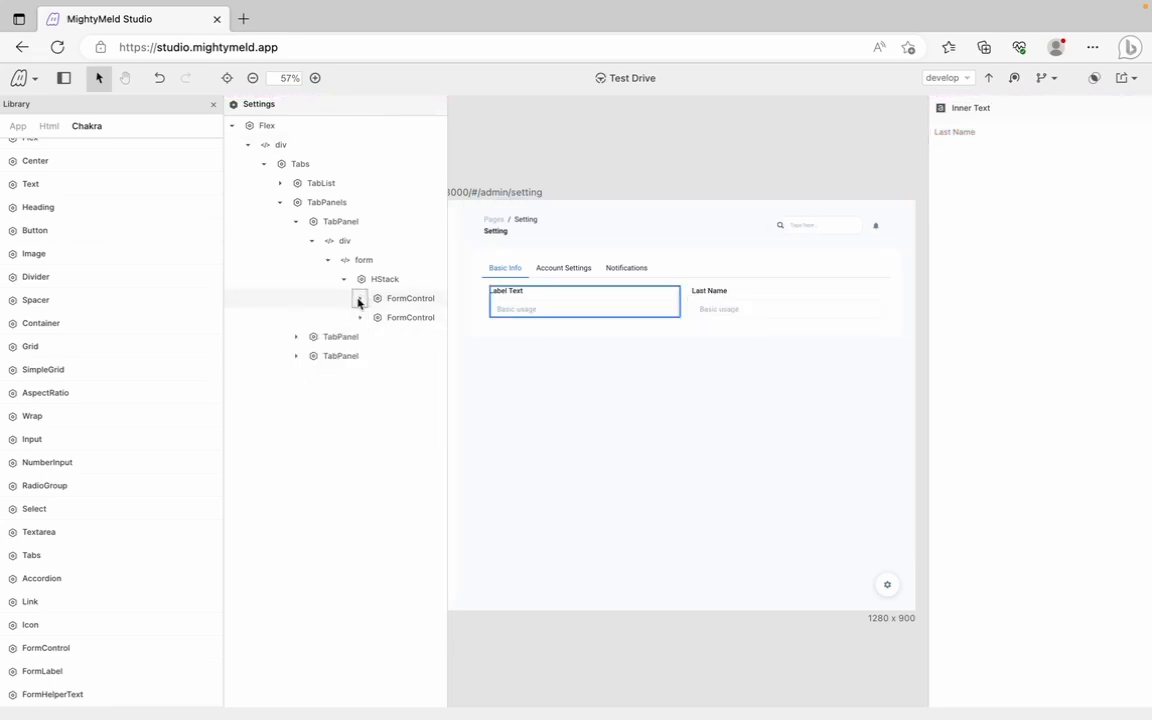
# Relabel the first field 'First Name' and select its input
pyautogui.click(360, 298)
pyautogui.click(420, 358)
pyautogui.click(933, 141)
pyautogui.tripleClick(928, 131)
pyautogui.write('Rirst Name')
pyautogui.press('Return')
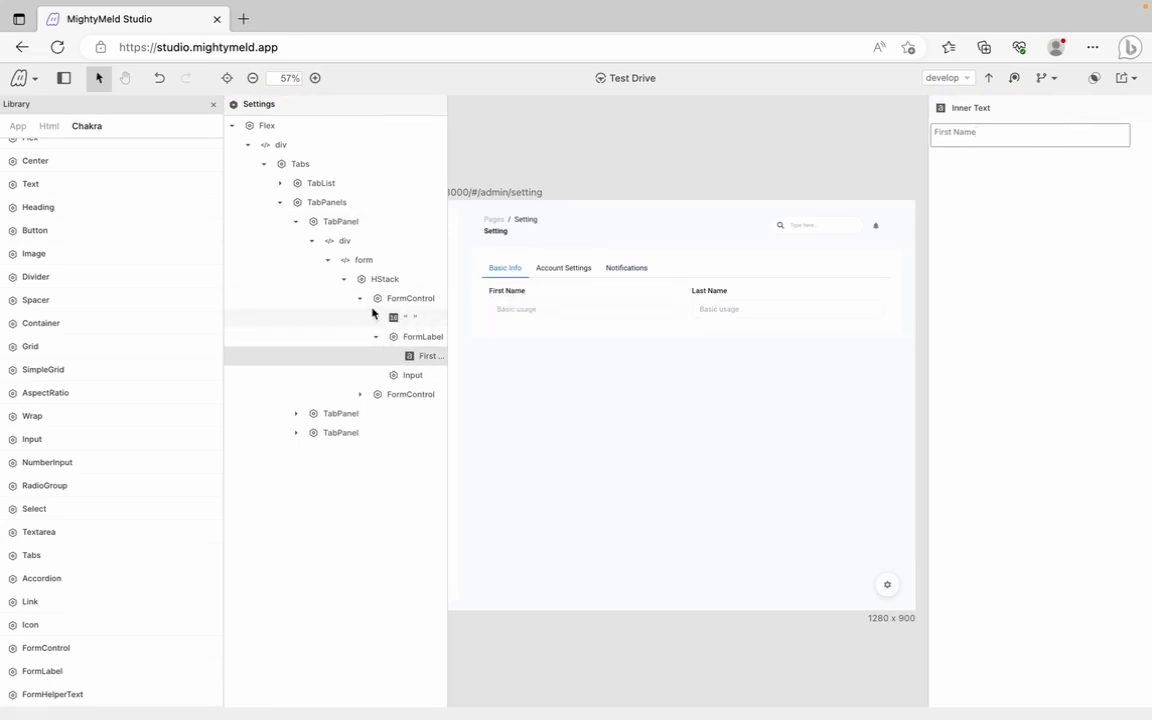
pyautogui.click(413, 376)
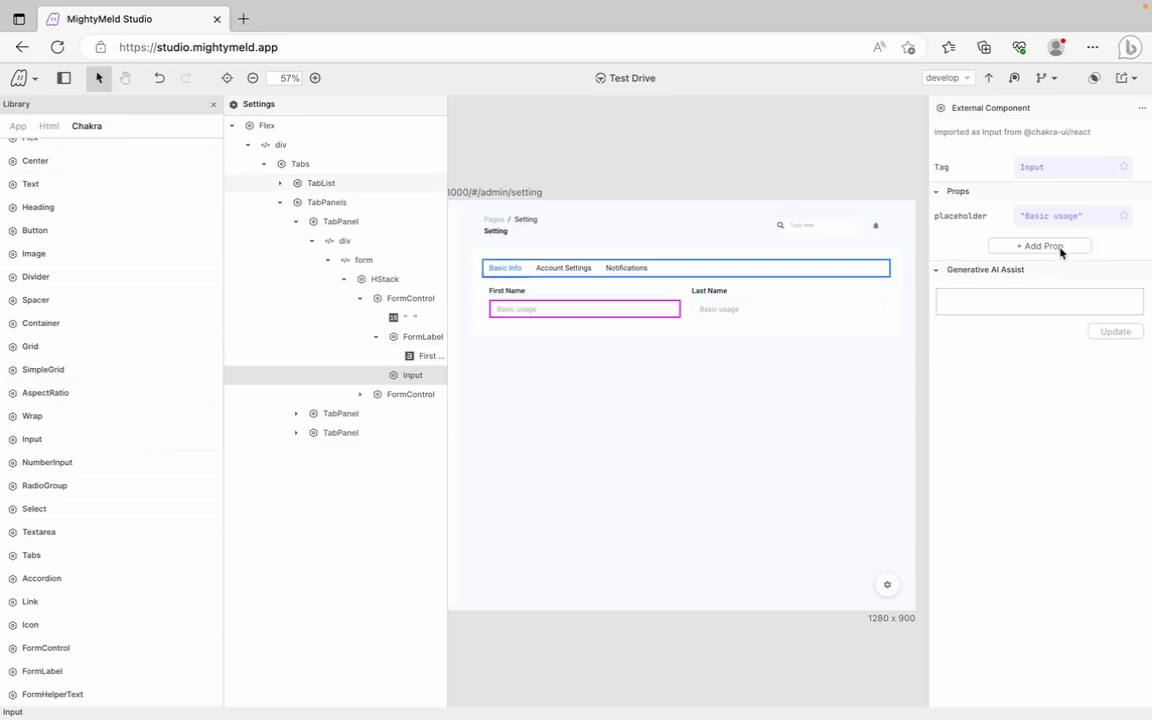
# Add a type prop with value text to the First Name input
pyautogui.click(1025, 246)
pyautogui.write('type')
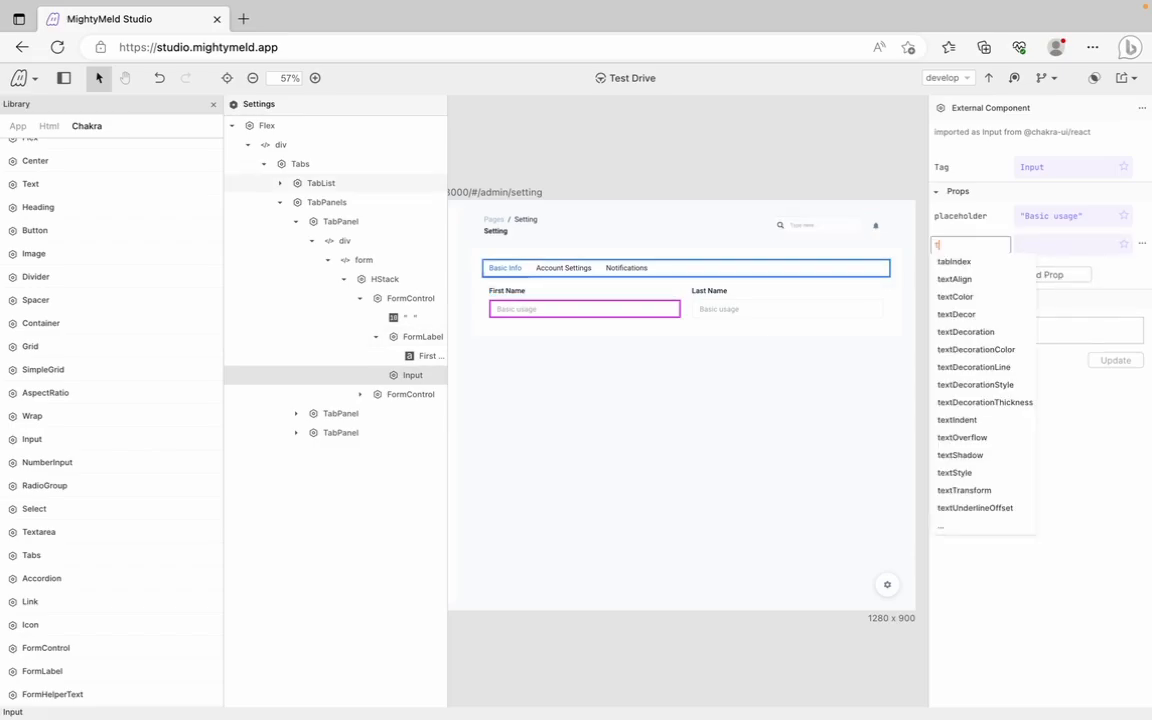
pyautogui.click(946, 261)
pyautogui.write('number')
pyautogui.doubleClick(1052, 244)
pyautogui.write('text')
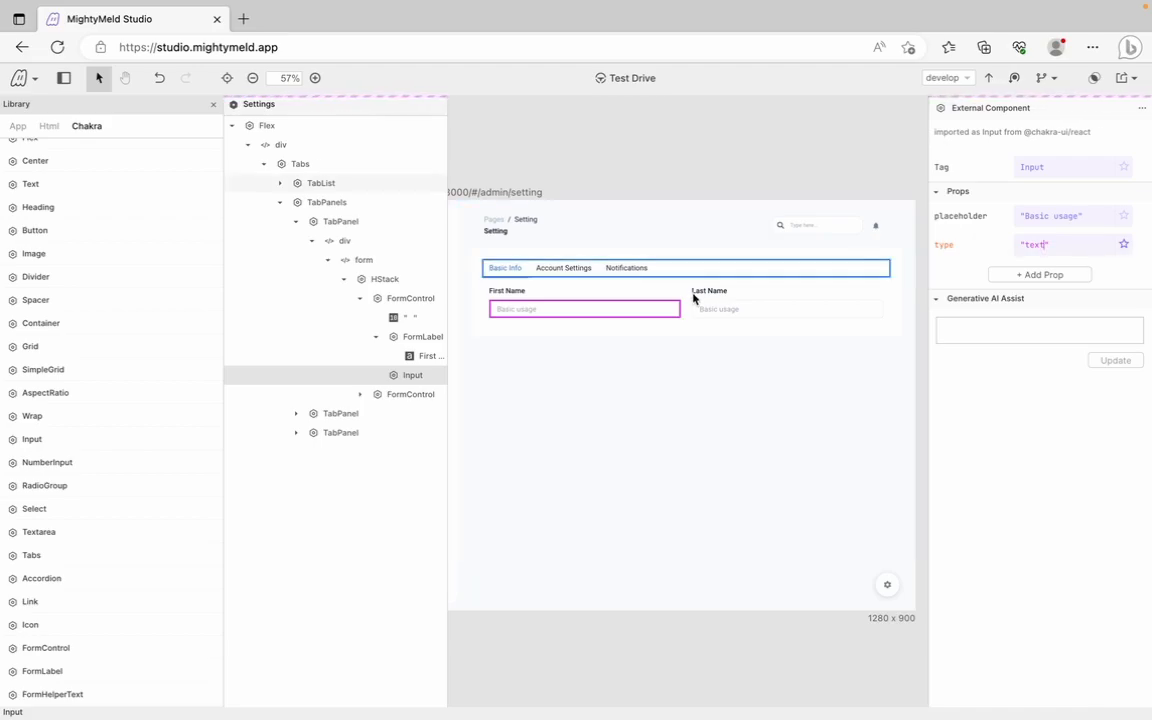
# Ask Generative AI Assist to add a text type to the Last Name input
pyautogui.click(360, 394)
pyautogui.click(412, 472)
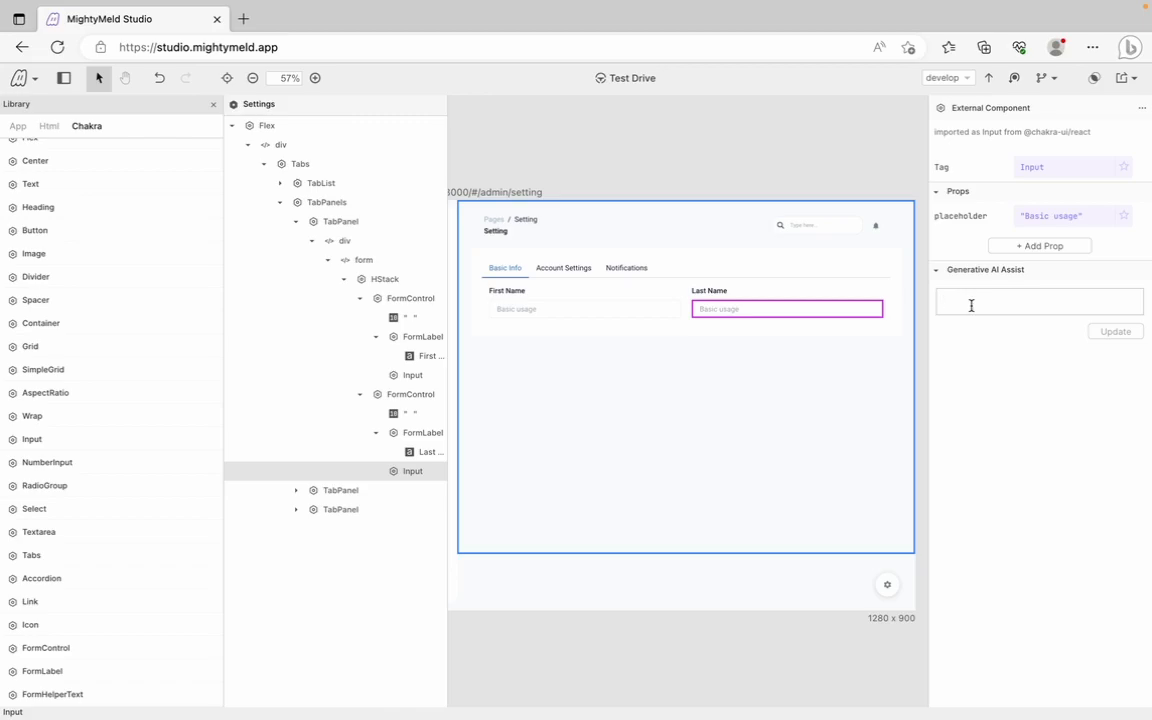
pyautogui.click(971, 305)
pyautogui.write('add a type of text to the inpu')
pyautogui.press('Return')
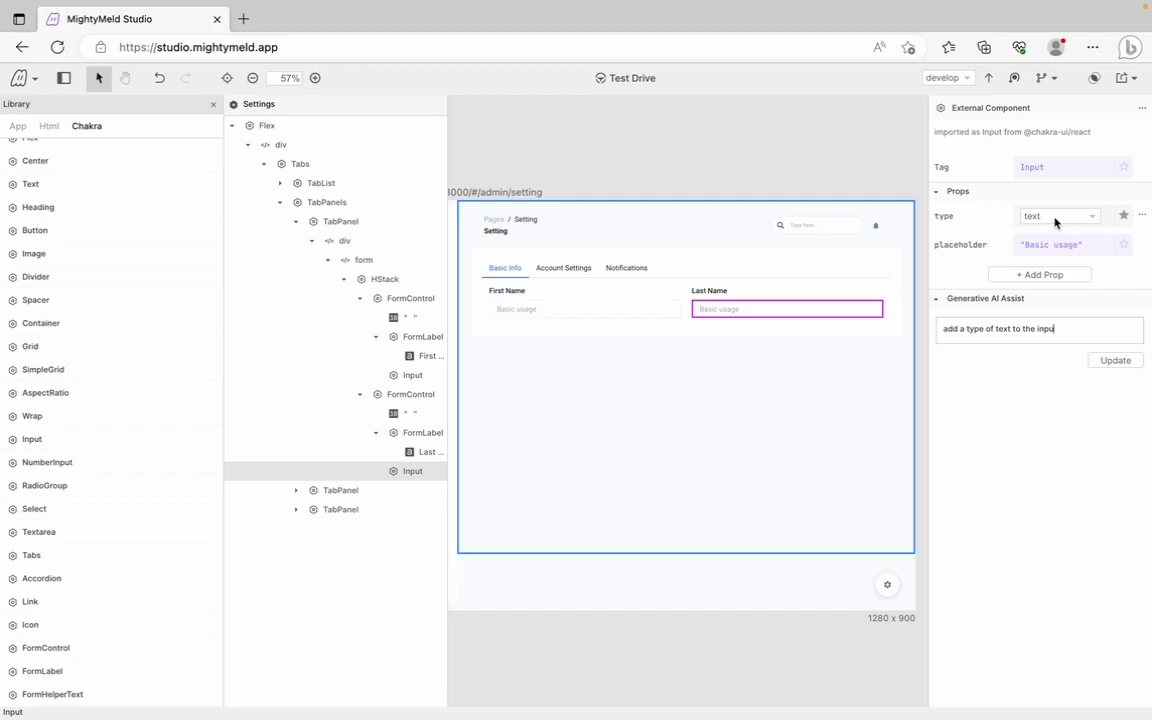
pyautogui.click(359, 298)
pyautogui.click(360, 317)
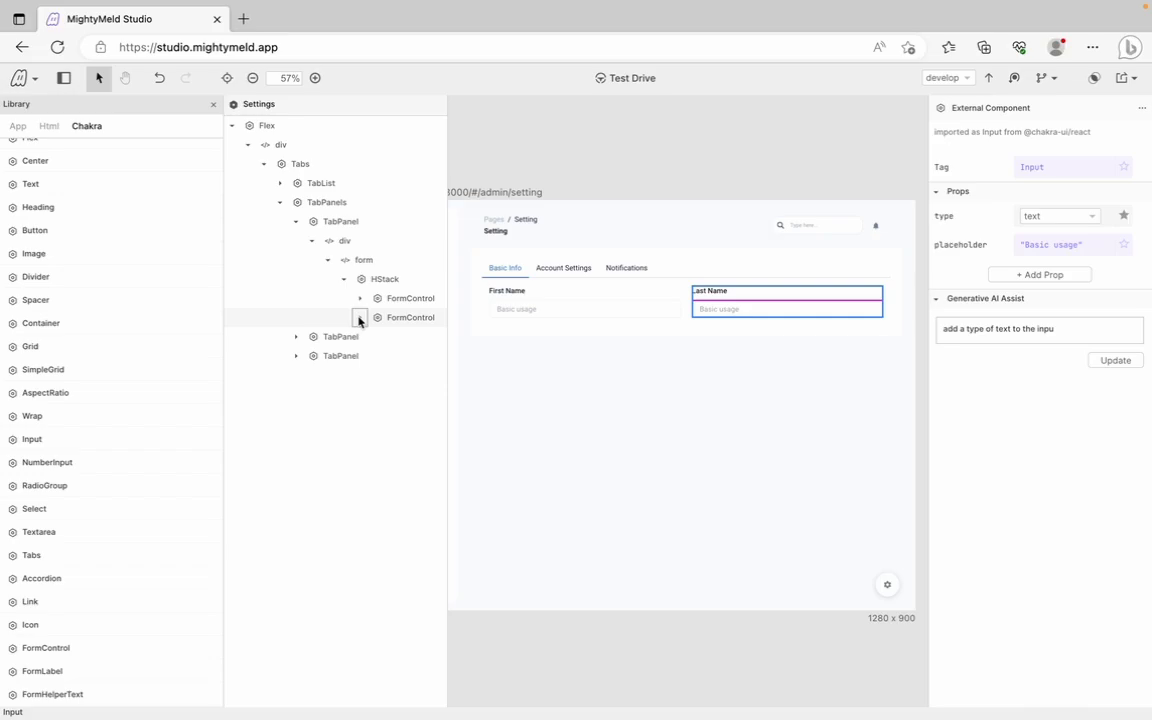
# Give the name-row HStack a my prop of "24px"
pyautogui.click(390, 282)
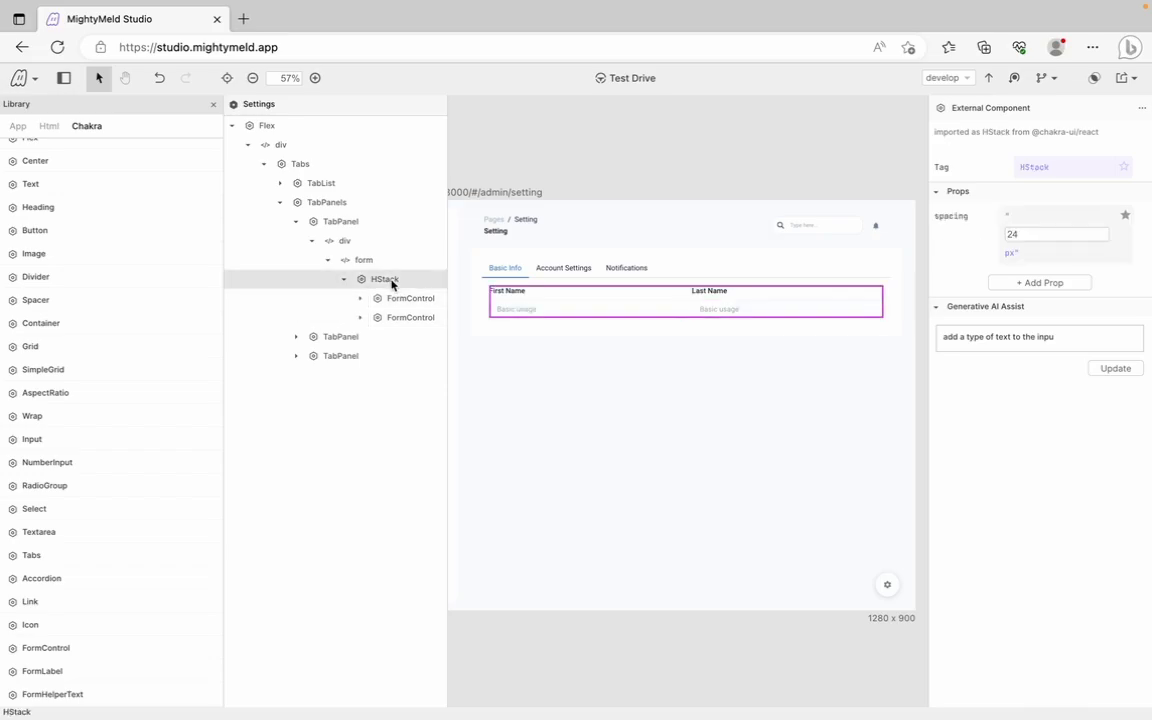
pyautogui.click(1037, 284)
pyautogui.write('my')
pyautogui.press('Return')
pyautogui.write('"24')
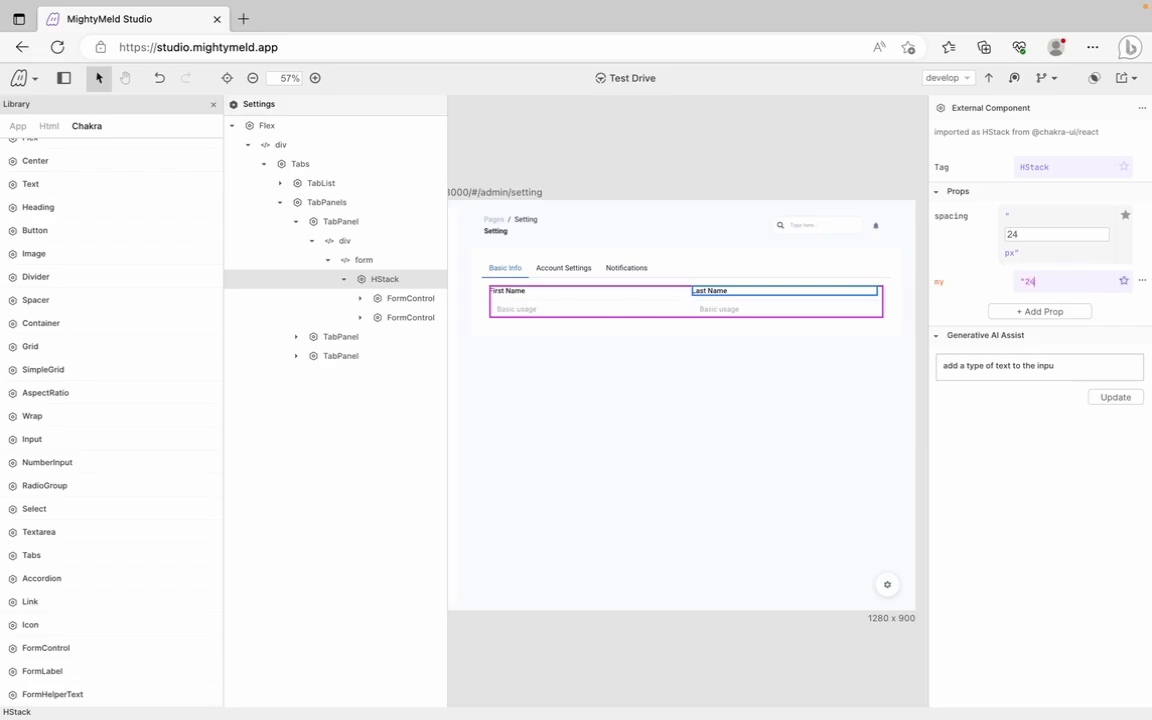
pyautogui.write('px"')
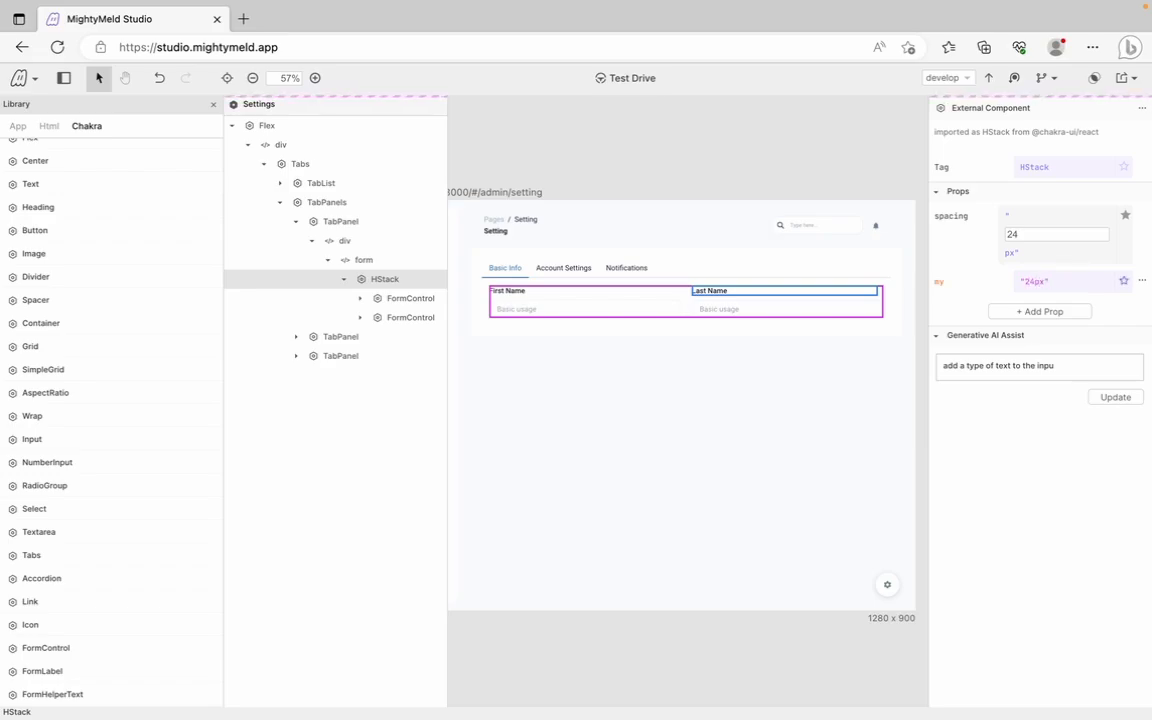
pyautogui.click(356, 283)
# Duplicate the HStack holding the First Name and Last Name fields
pyautogui.click(343, 281)
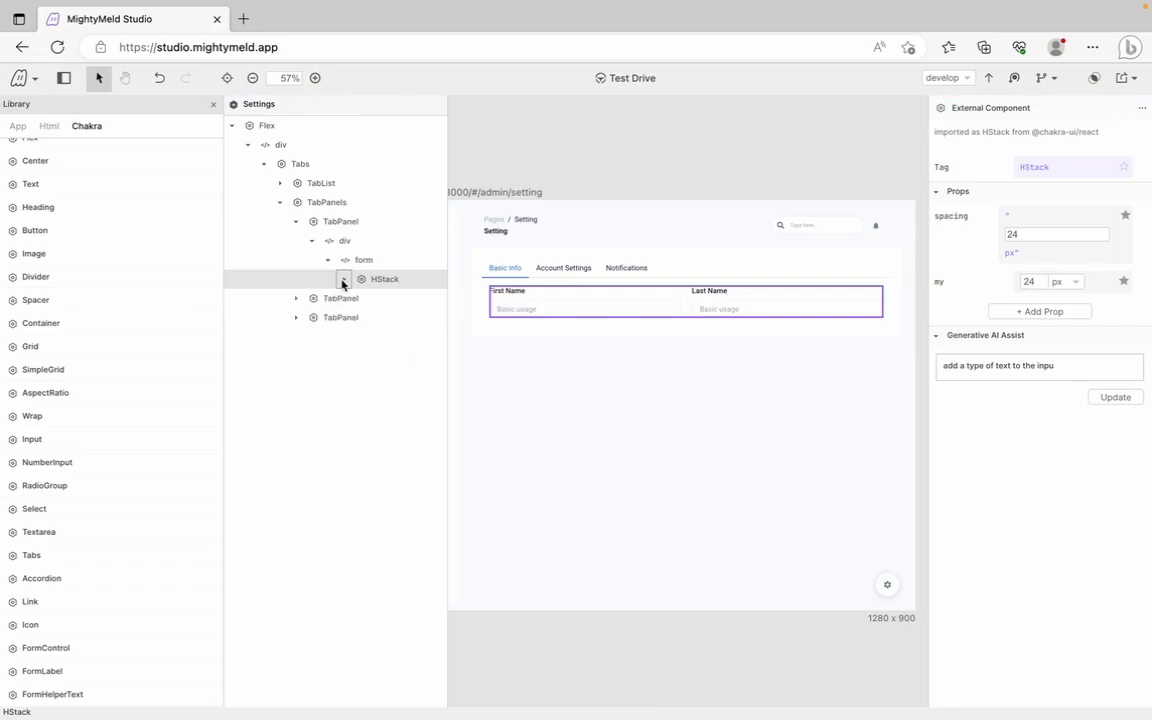
pyautogui.click(343, 281)
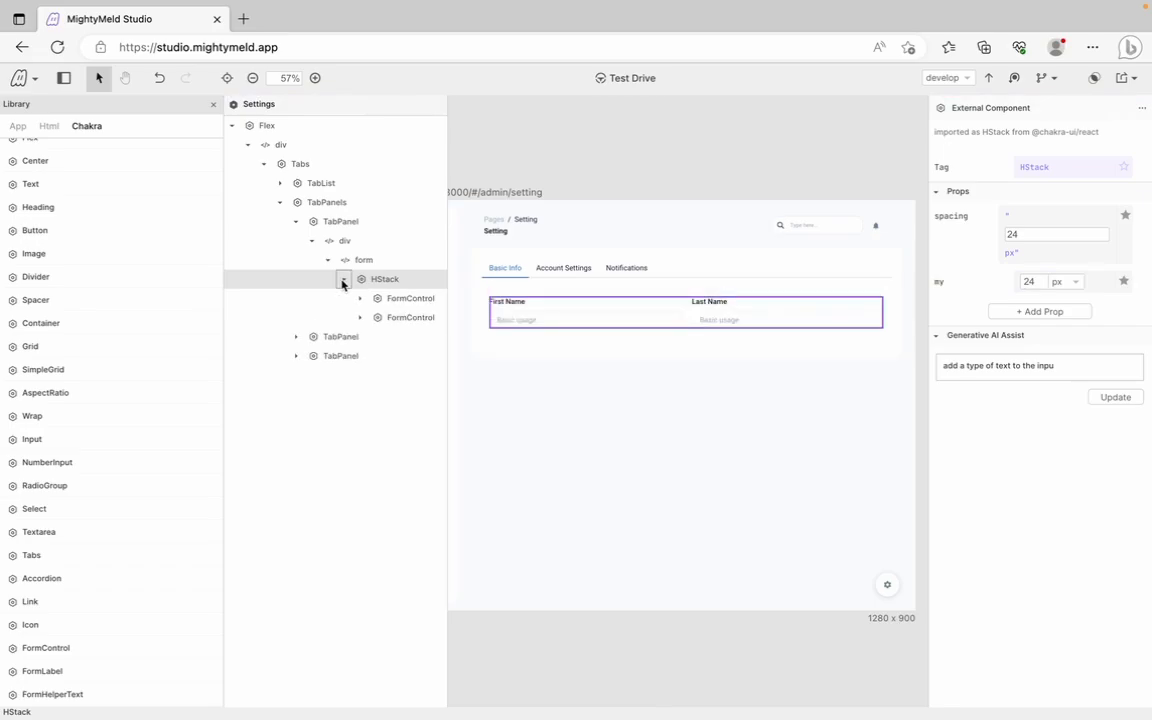
pyautogui.rightClick(342, 284)
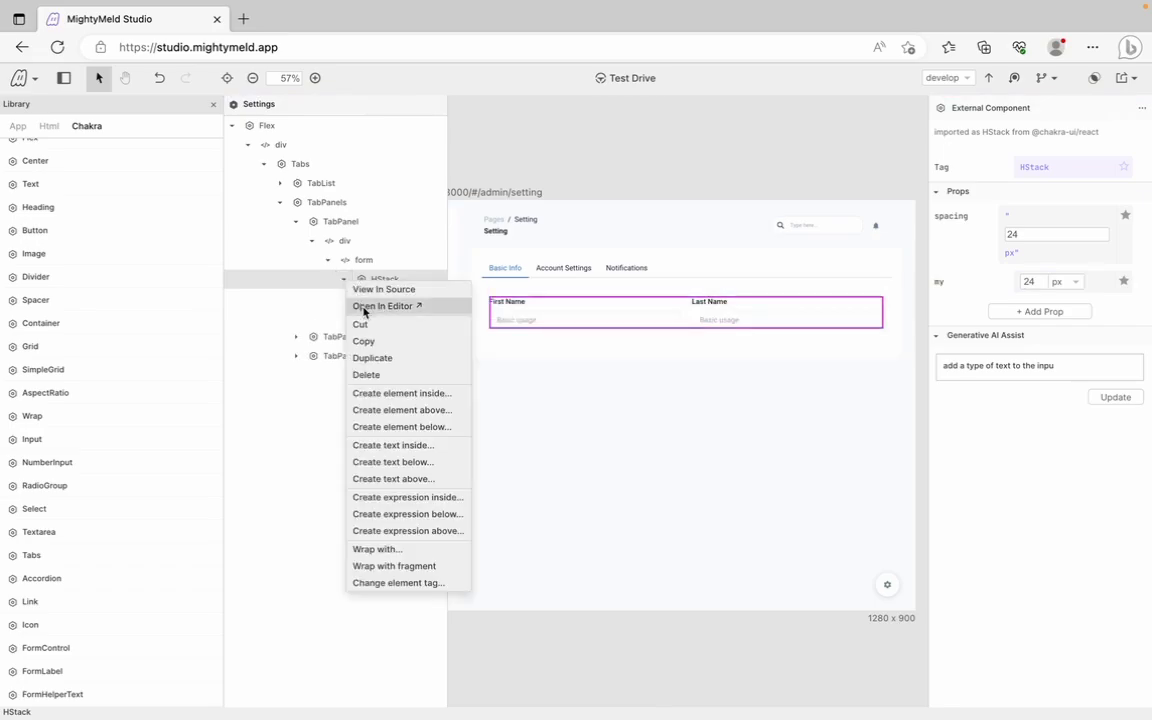
pyautogui.click(373, 362)
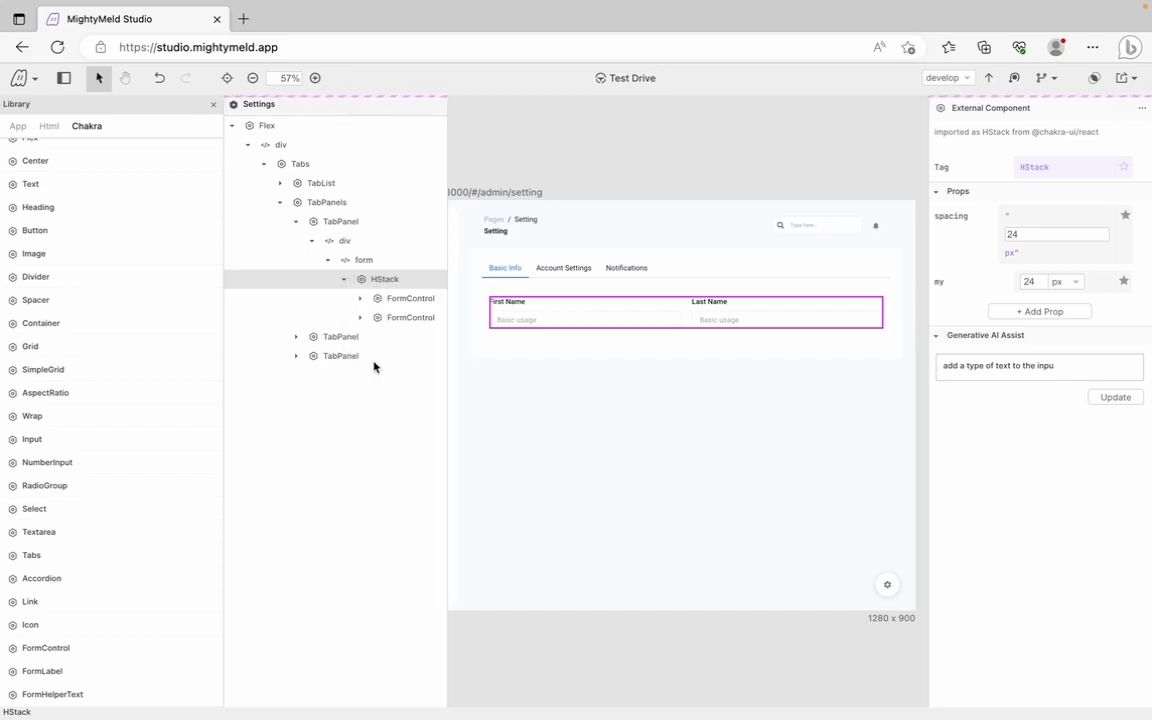
# Rename the copied labels from First Name and Last Name to Email and Phone Number
pyautogui.click(344, 279)
pyautogui.click(427, 375)
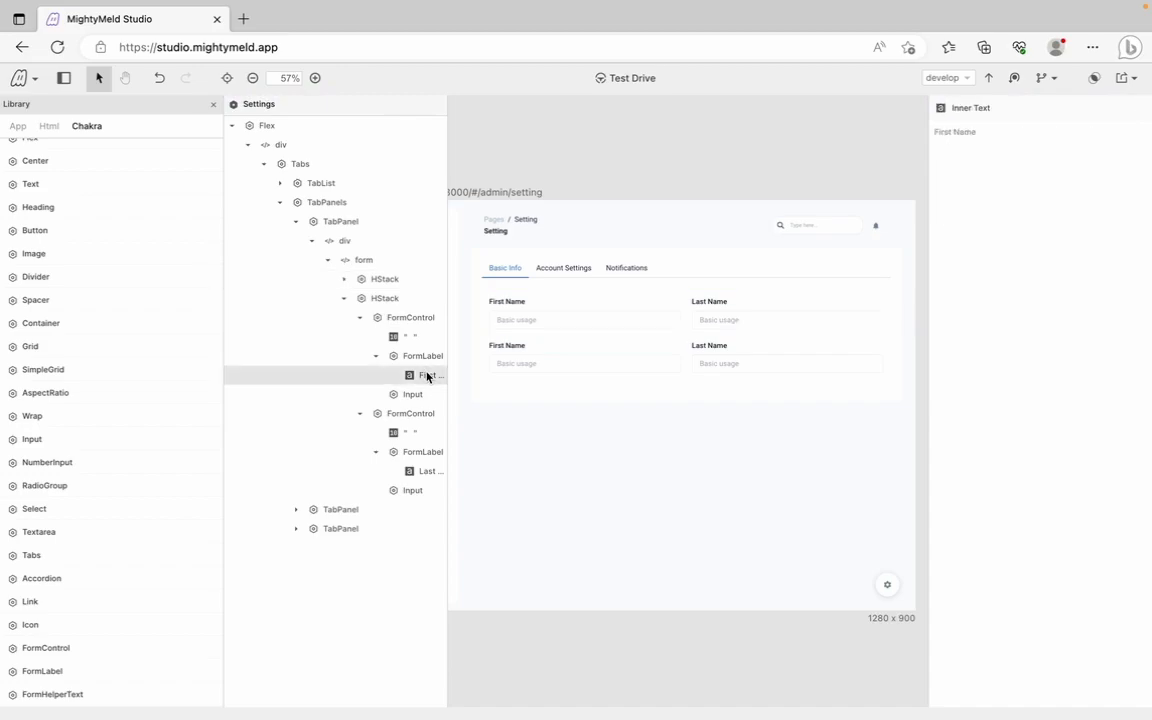
pyautogui.click(984, 134)
pyautogui.moveTo(984, 134); pyautogui.dragTo(928, 132)
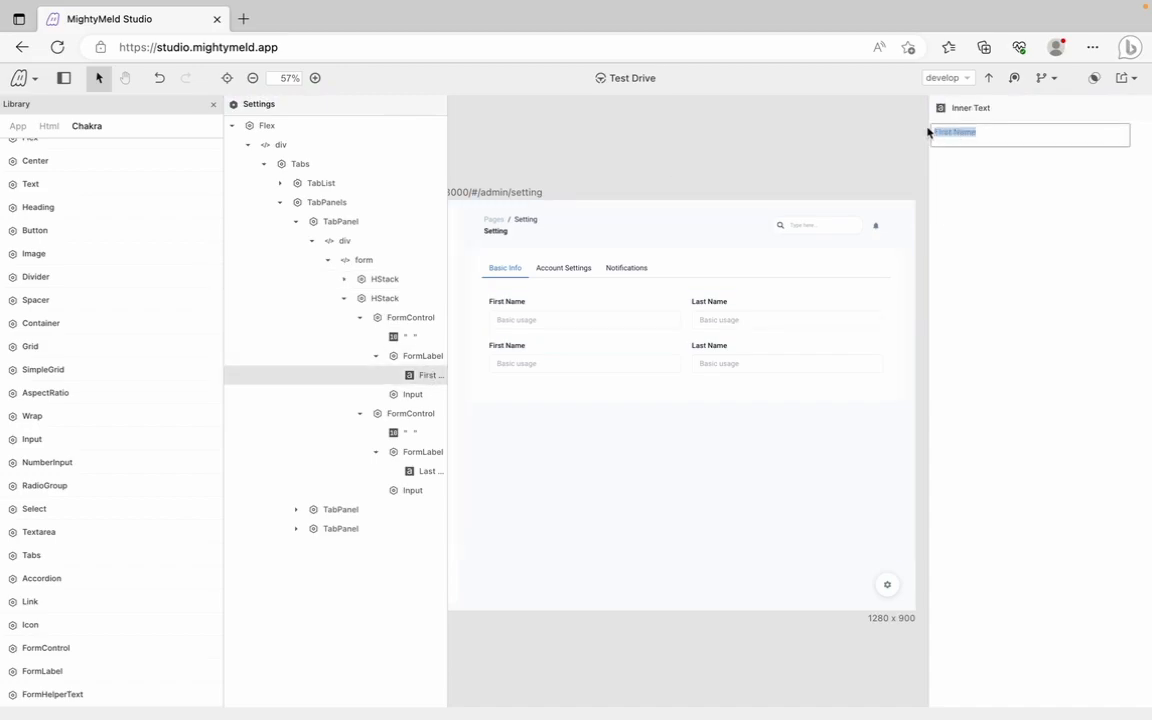
pyautogui.write('Email')
pyautogui.click(421, 474)
pyautogui.click(998, 134)
pyautogui.moveTo(998, 134); pyautogui.dragTo(922, 135)
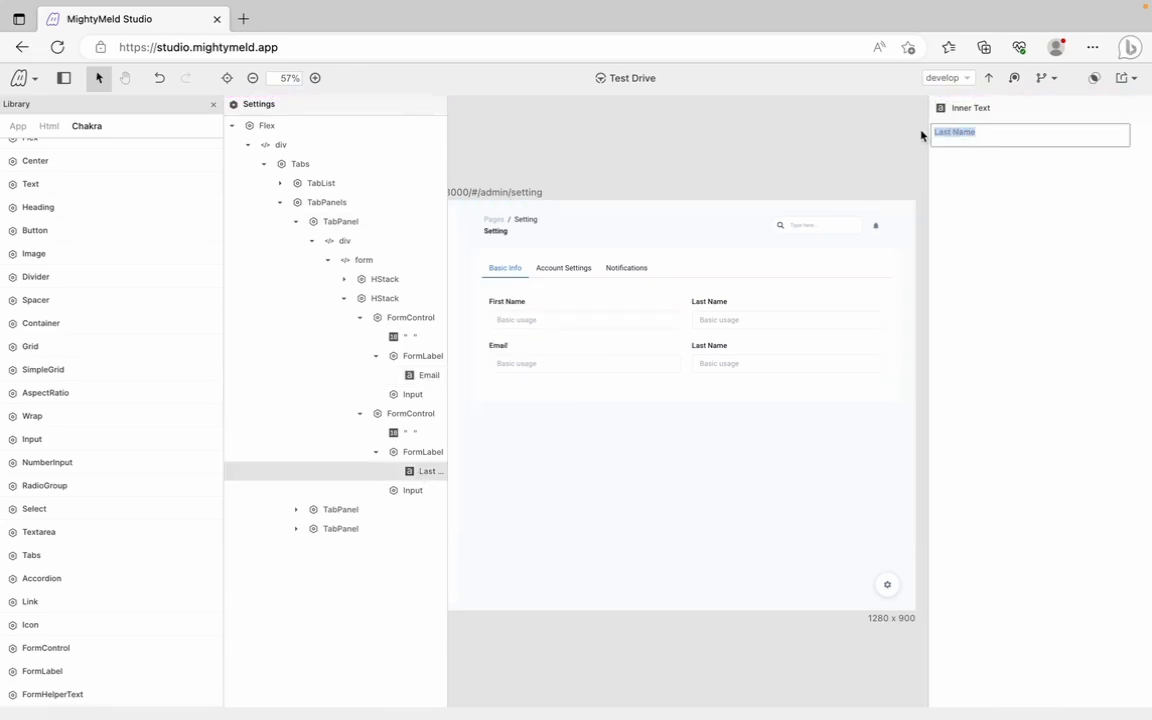
pyautogui.write('Phone Number')
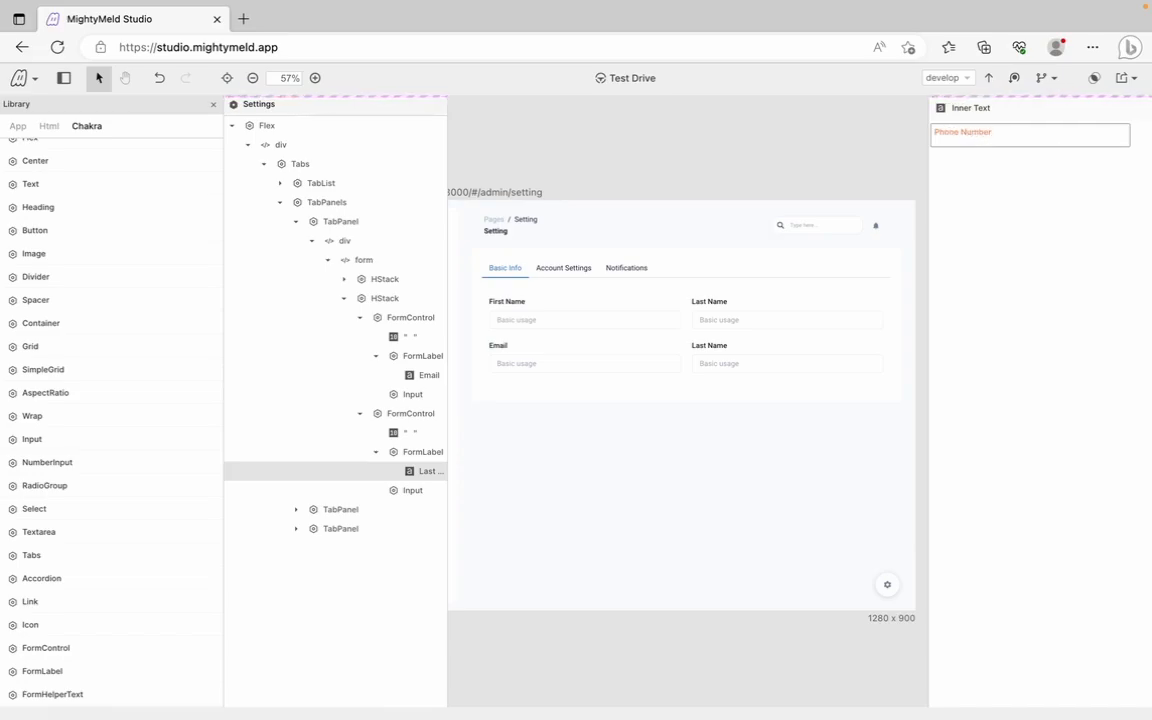
# Set the Phone Number input's type to tel
pyautogui.click(418, 395)
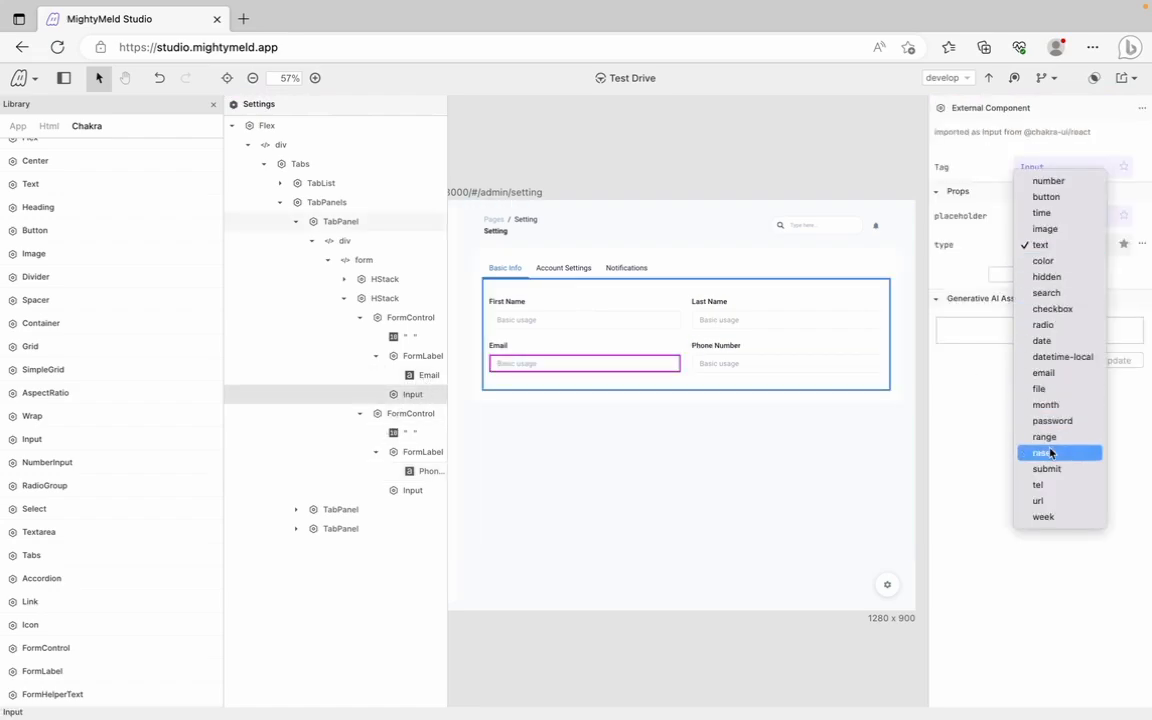
pyautogui.click(1044, 373)
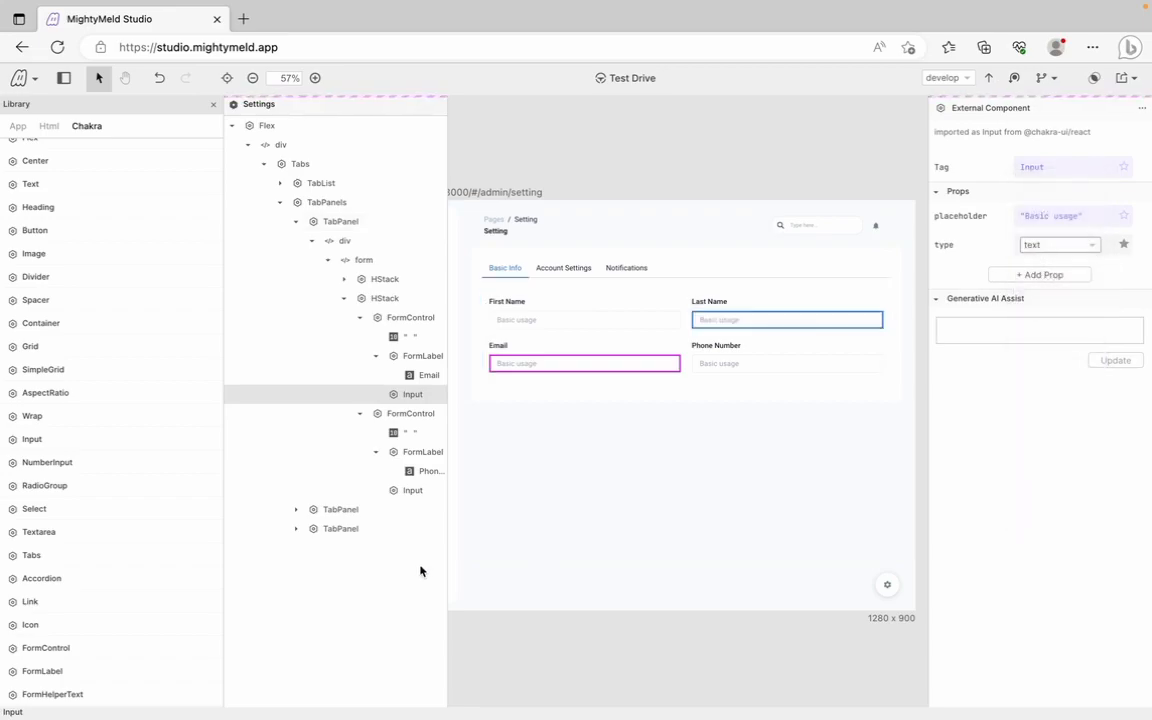
pyautogui.click(413, 490)
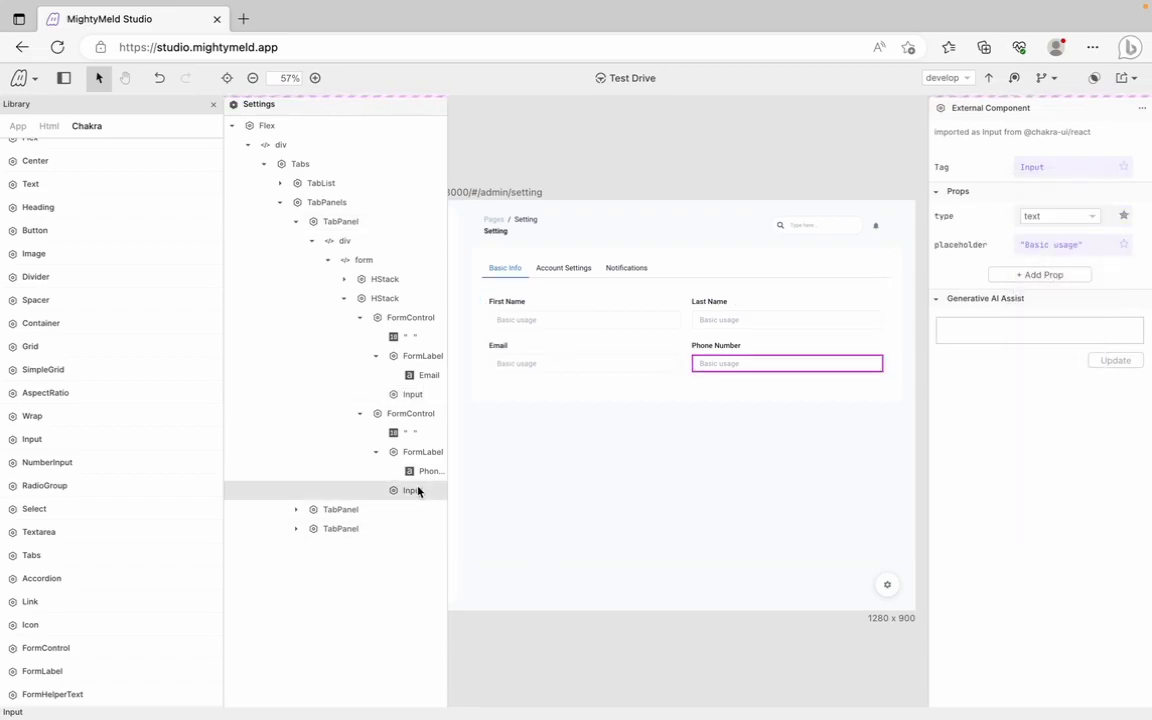
pyautogui.click(1044, 219)
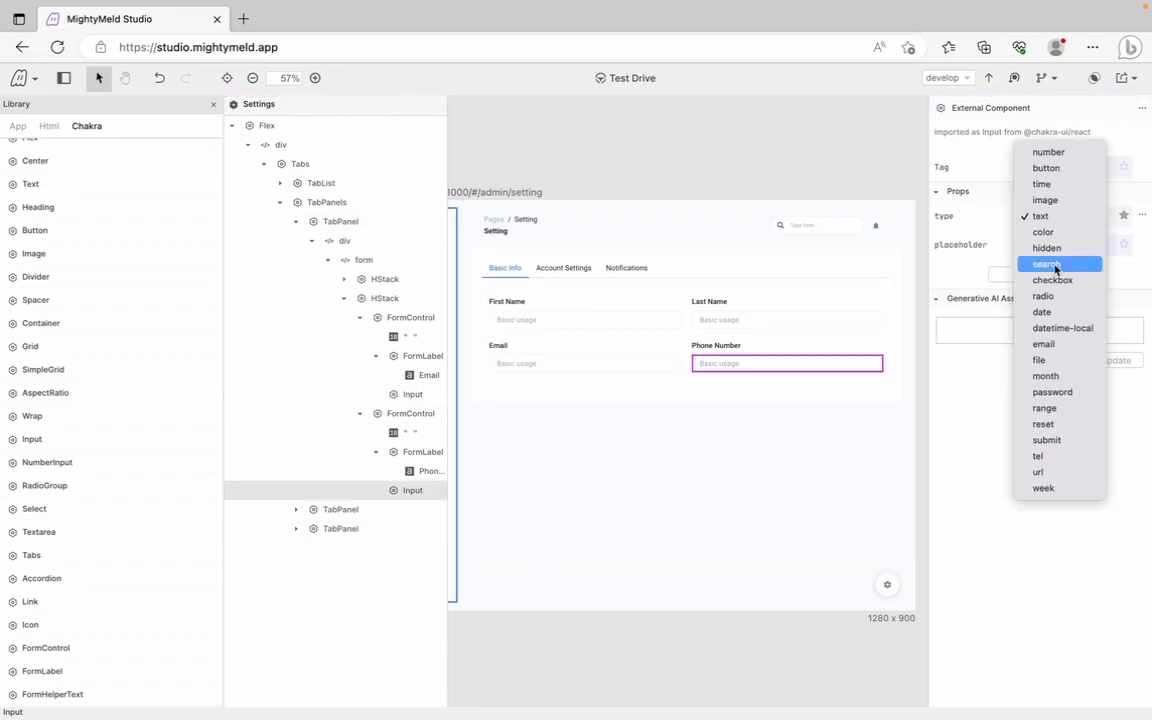
pyautogui.click(1067, 456)
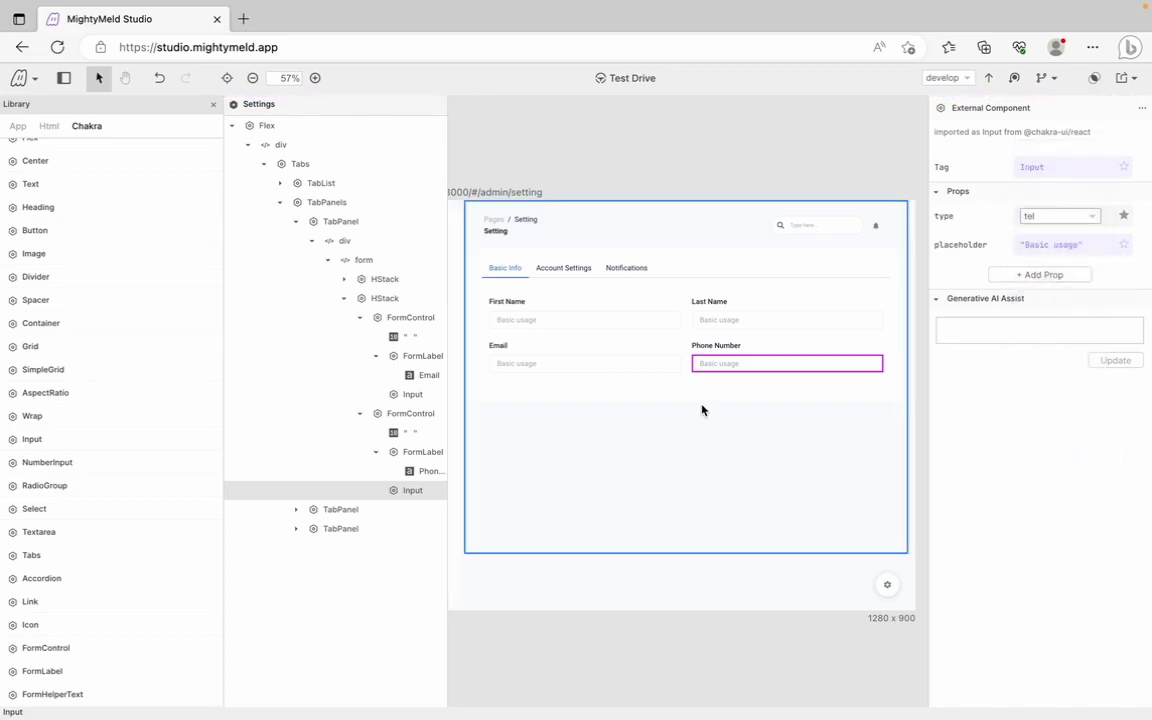
pyautogui.click(360, 318)
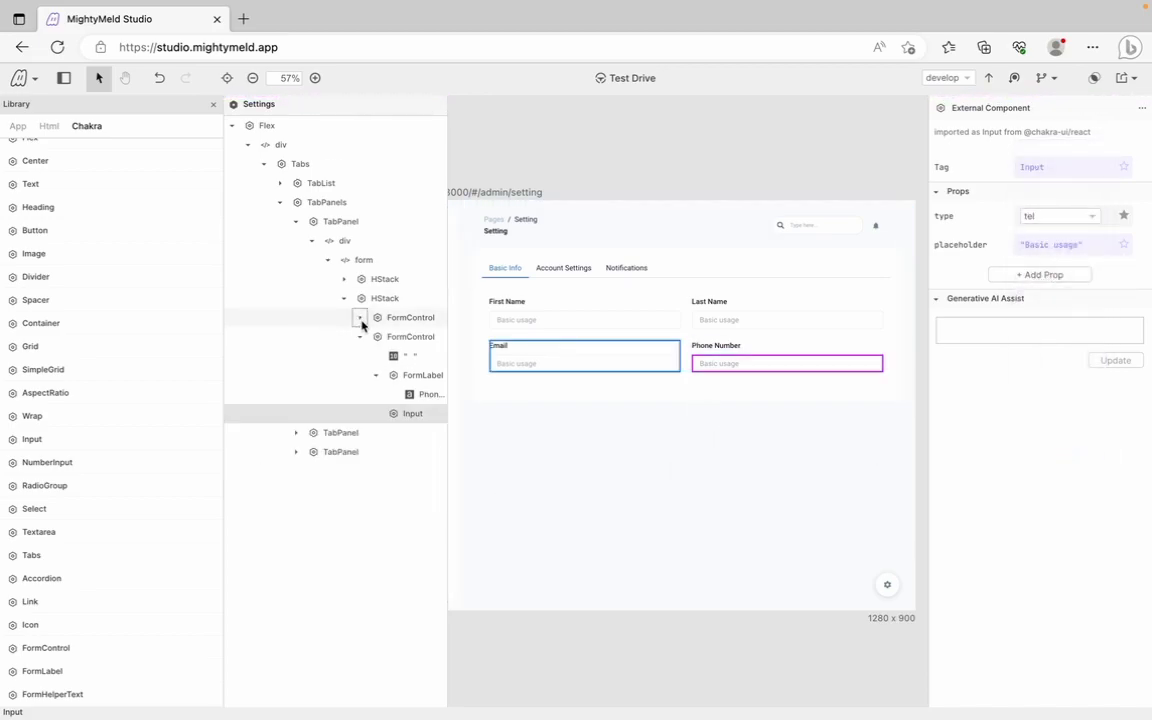
pyautogui.click(360, 337)
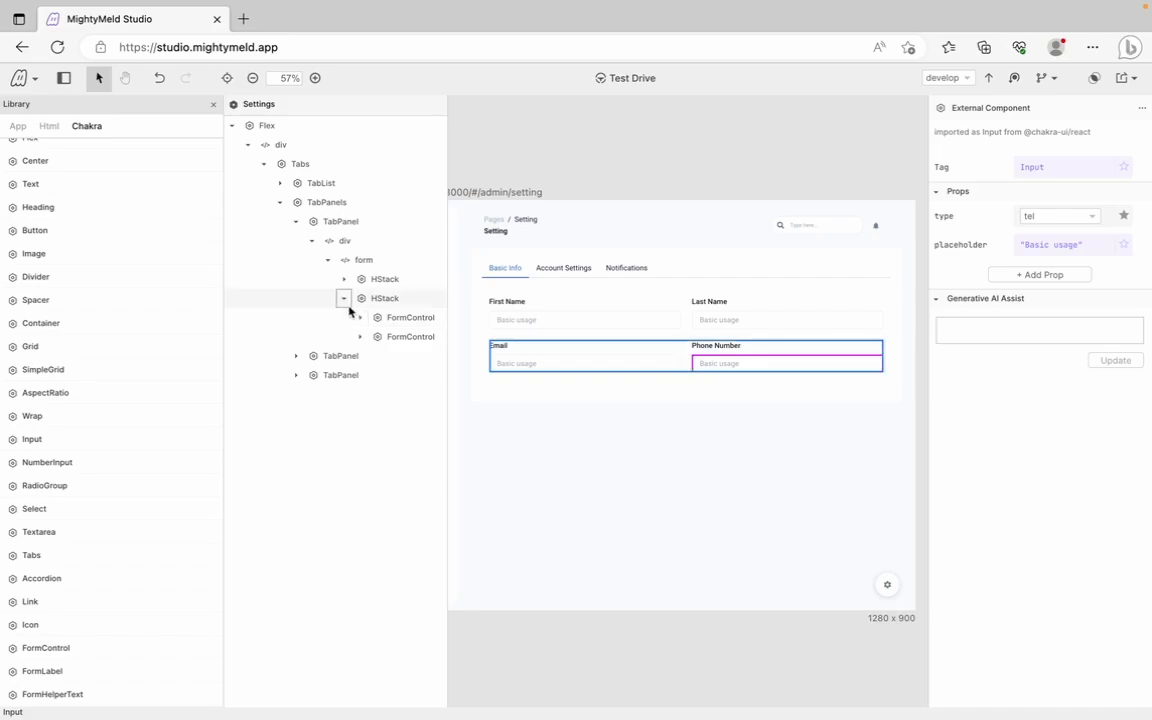
pyautogui.click(344, 299)
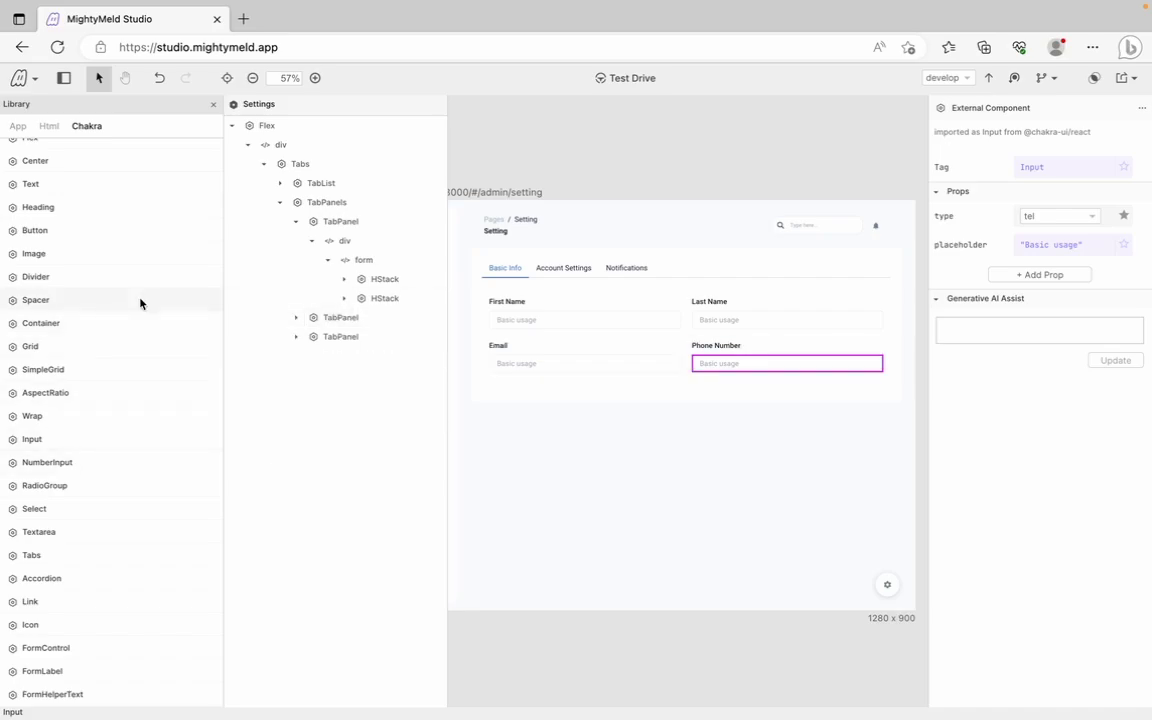
# Drop a Chakra Stack into the form below the Email and Phone Number row
pyautogui.scroll(2, 120, 280)
pyautogui.moveTo(33, 177); pyautogui.dragTo(365, 265)
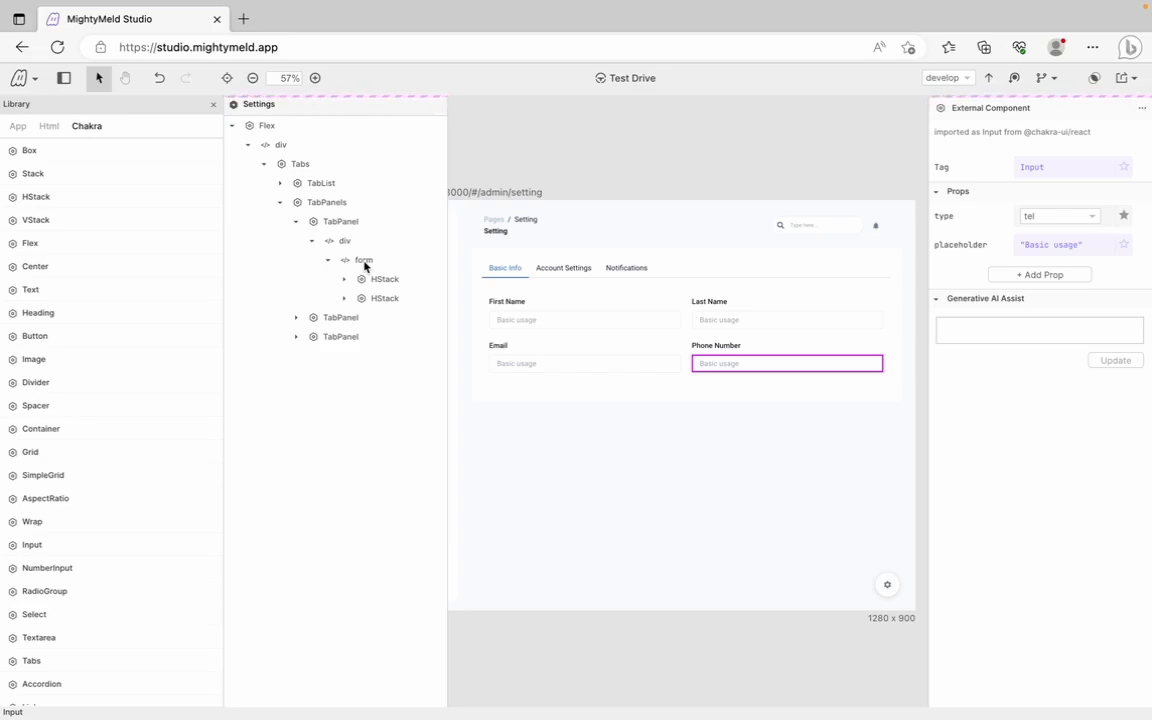
pyautogui.moveTo(365, 265); pyautogui.dragTo(365, 265)
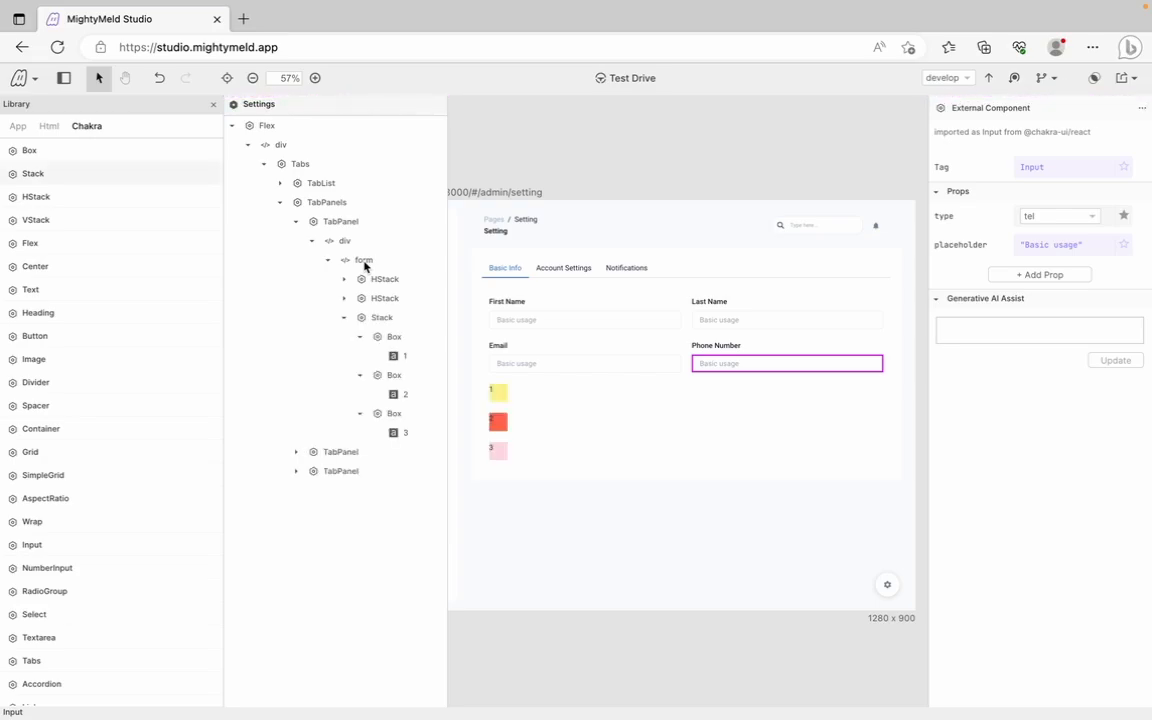
# Delete all three sample Box children from the new Stack
pyautogui.click(361, 339)
pyautogui.rightClick(362, 338)
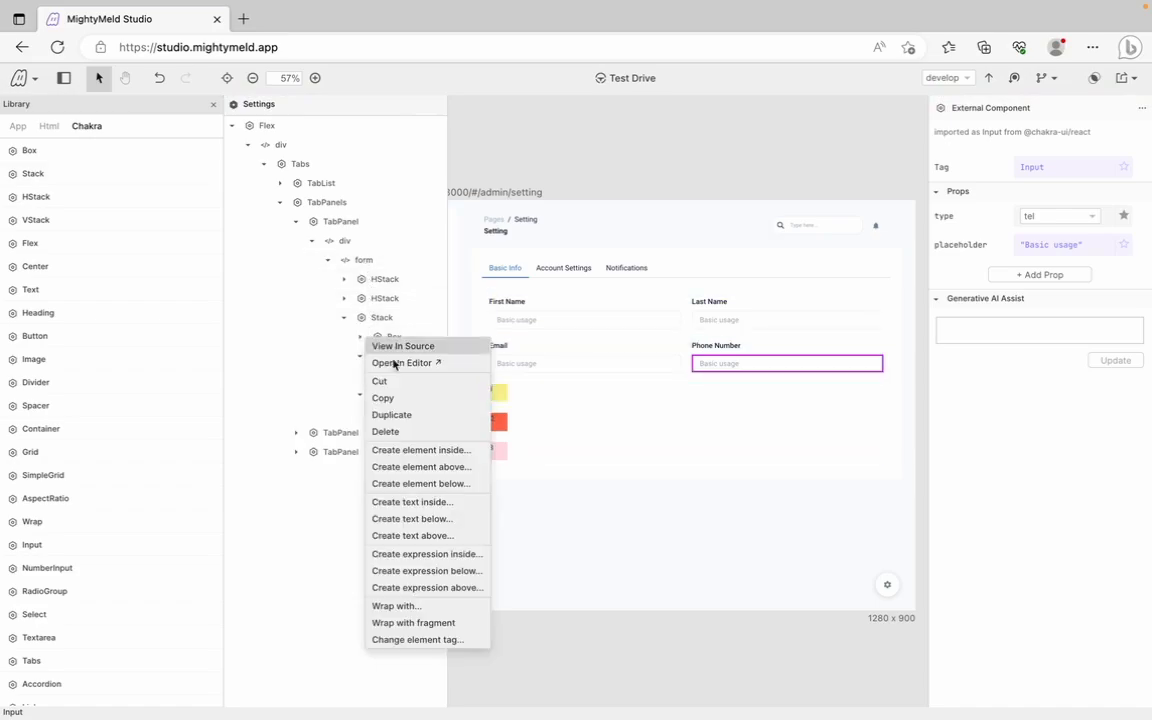
pyautogui.click(410, 430)
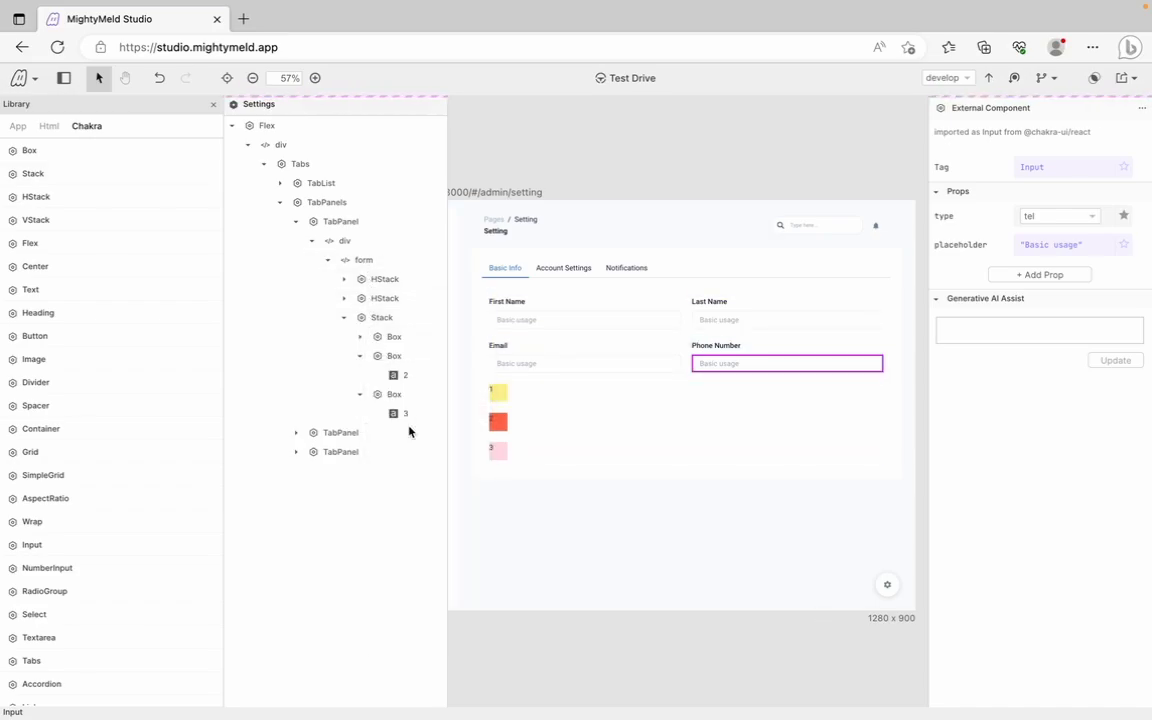
pyautogui.click(361, 357)
pyautogui.rightClick(362, 360)
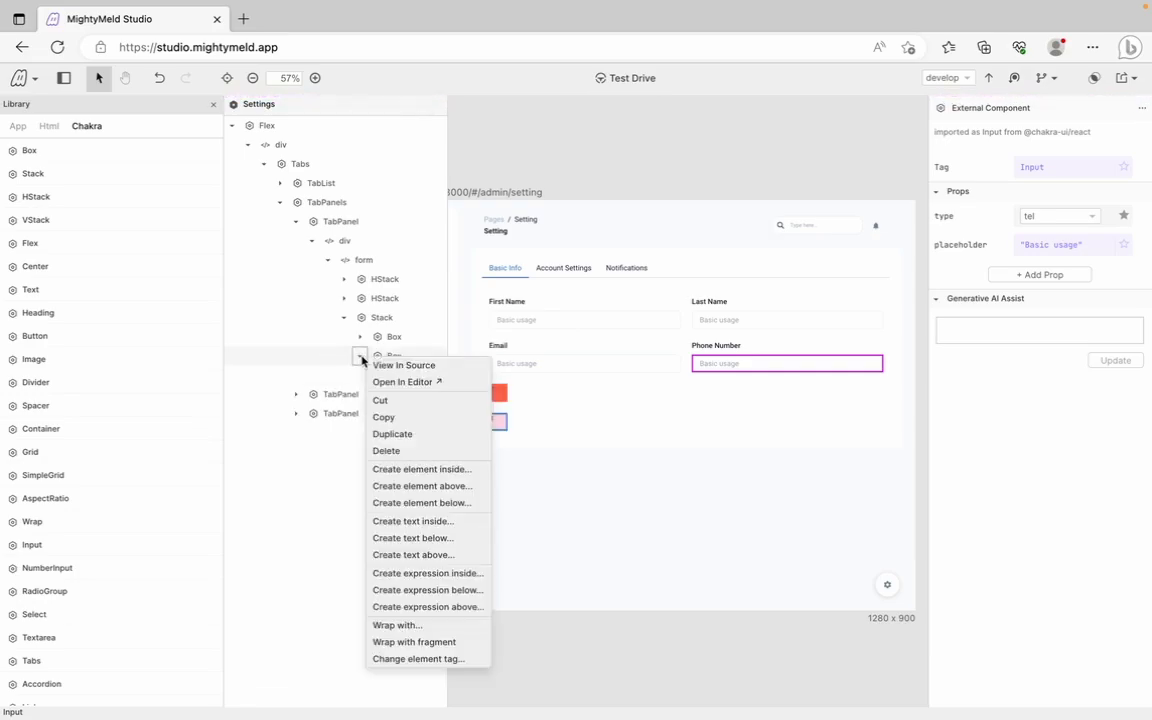
pyautogui.click(396, 450)
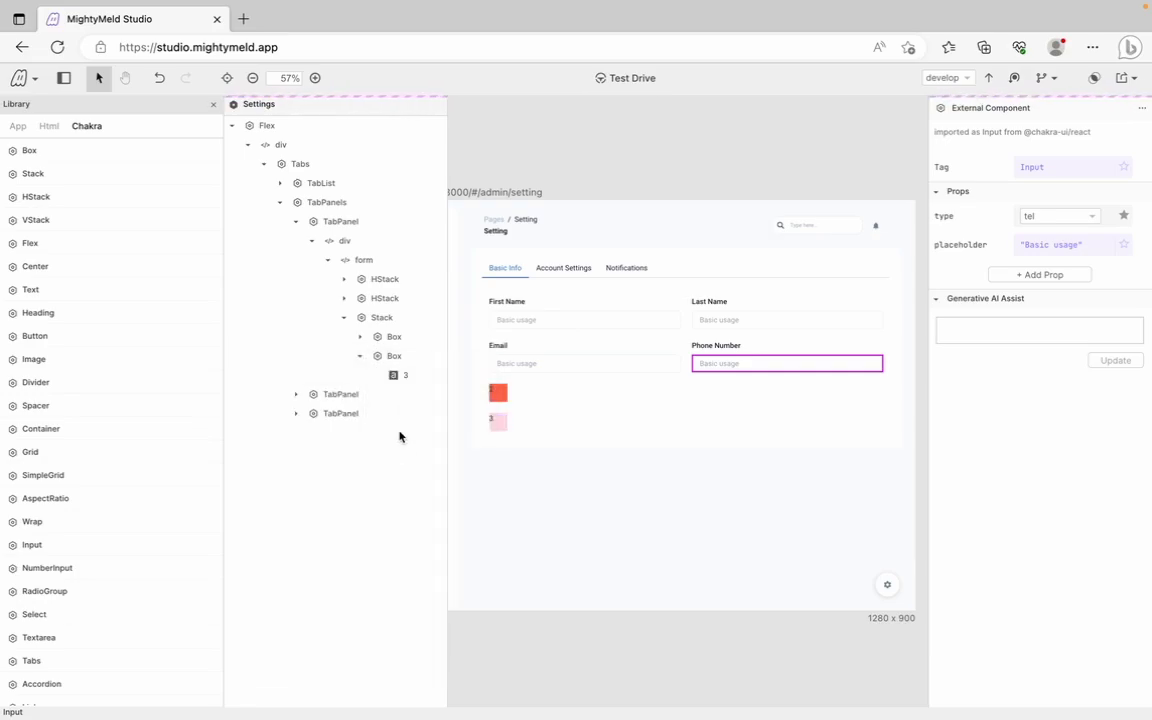
pyautogui.click(362, 338)
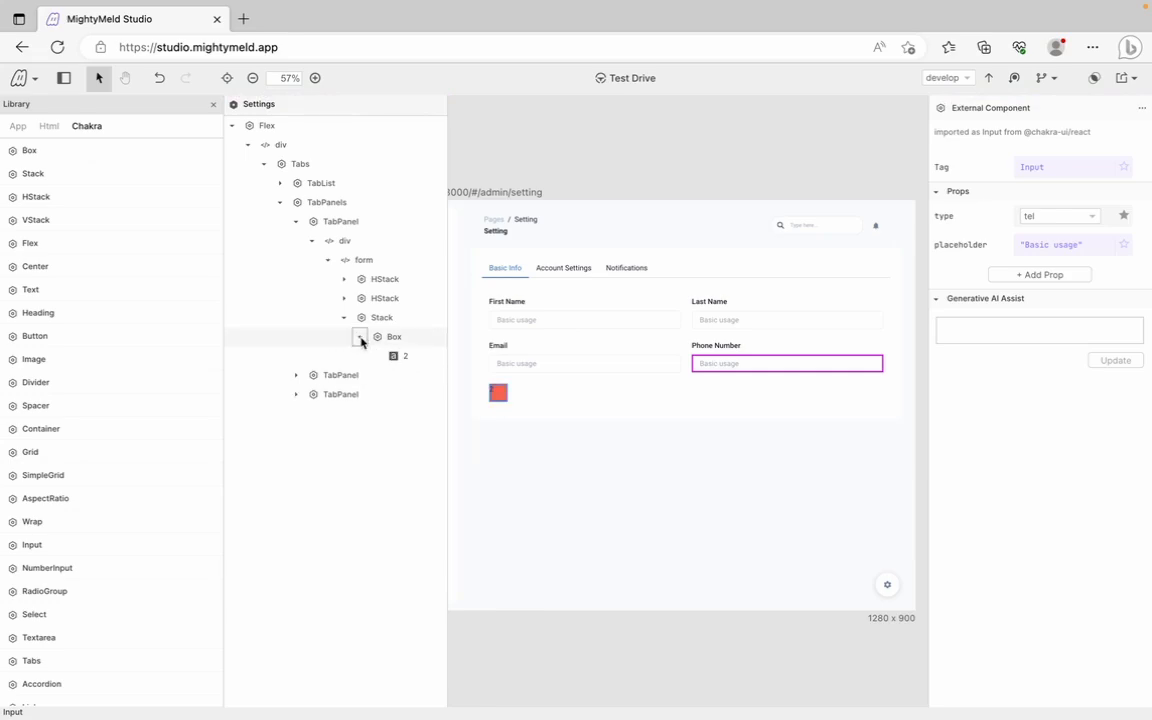
pyautogui.click(362, 338)
pyautogui.rightClick(362, 338)
pyautogui.click(414, 433)
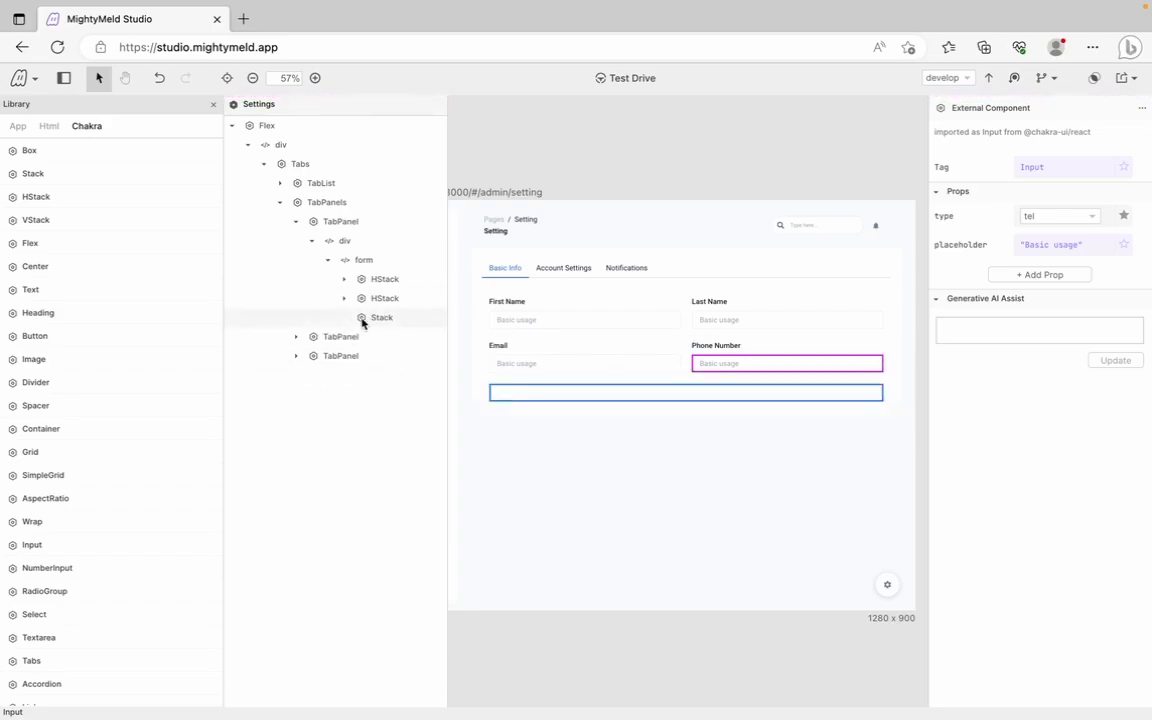
# Put a FormControl with a Select dropdown into the new Stack, then hide the library
pyautogui.scroll(-2, 57, 612)
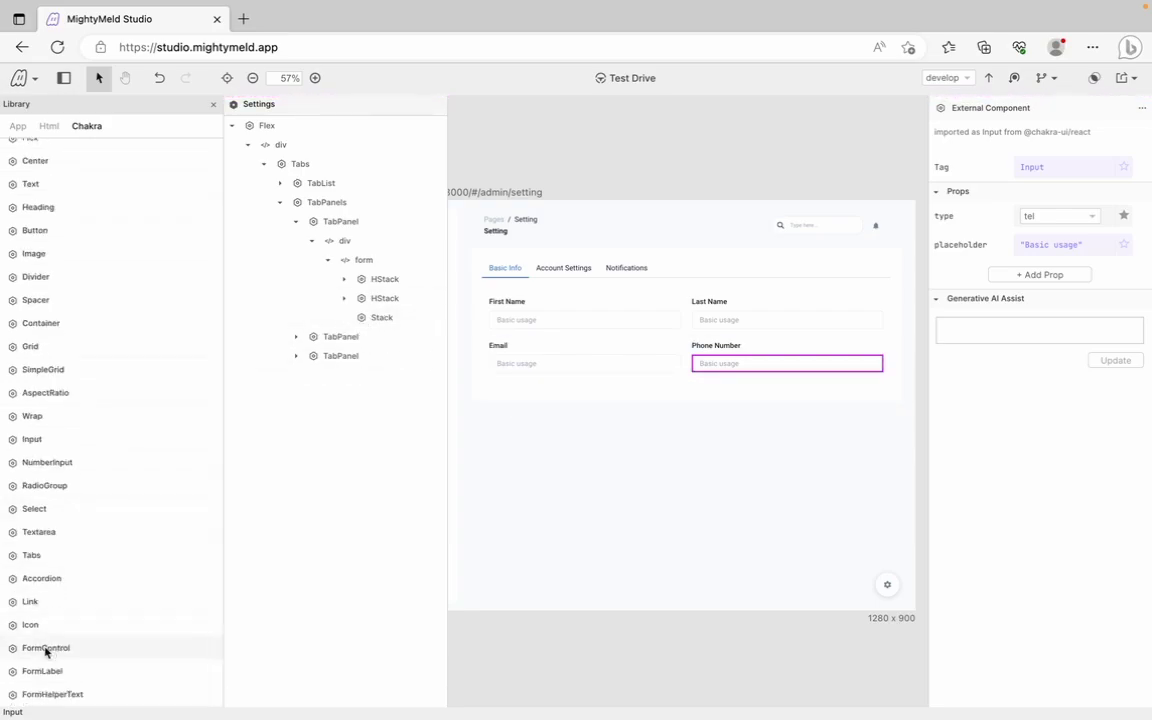
pyautogui.moveTo(45, 652); pyautogui.dragTo(400, 326)
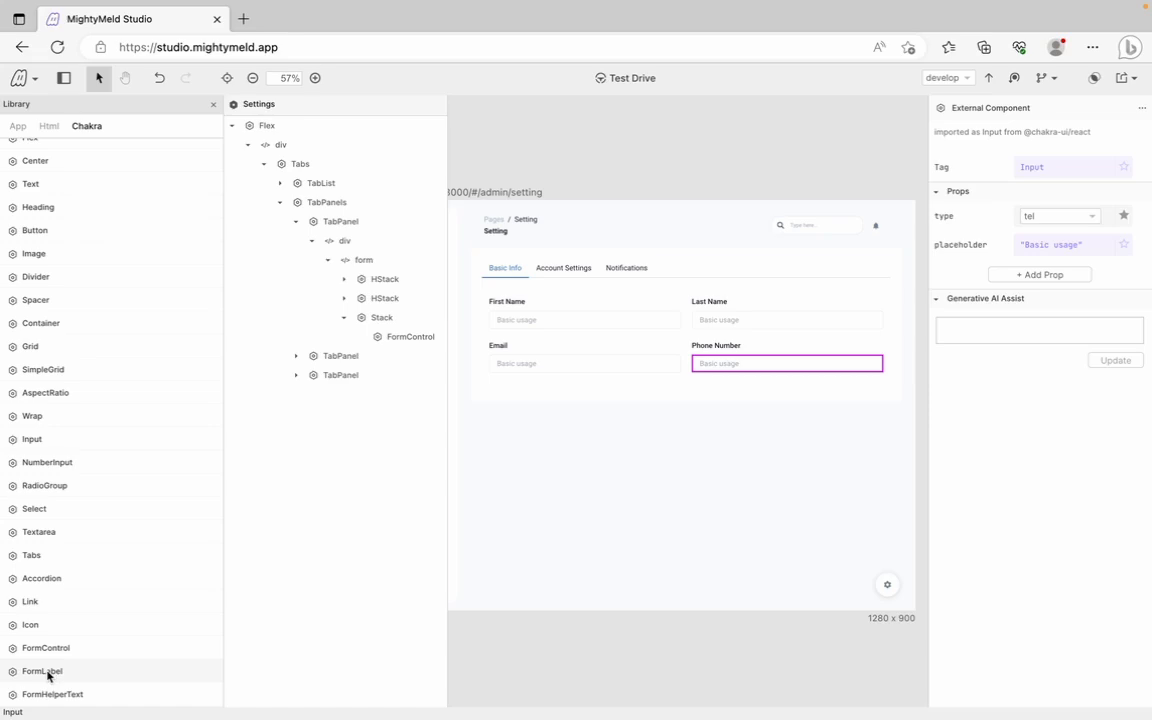
pyautogui.moveTo(125, 585); pyautogui.dragTo(93, 393)
pyautogui.moveTo(34, 512); pyautogui.dragTo(377, 338)
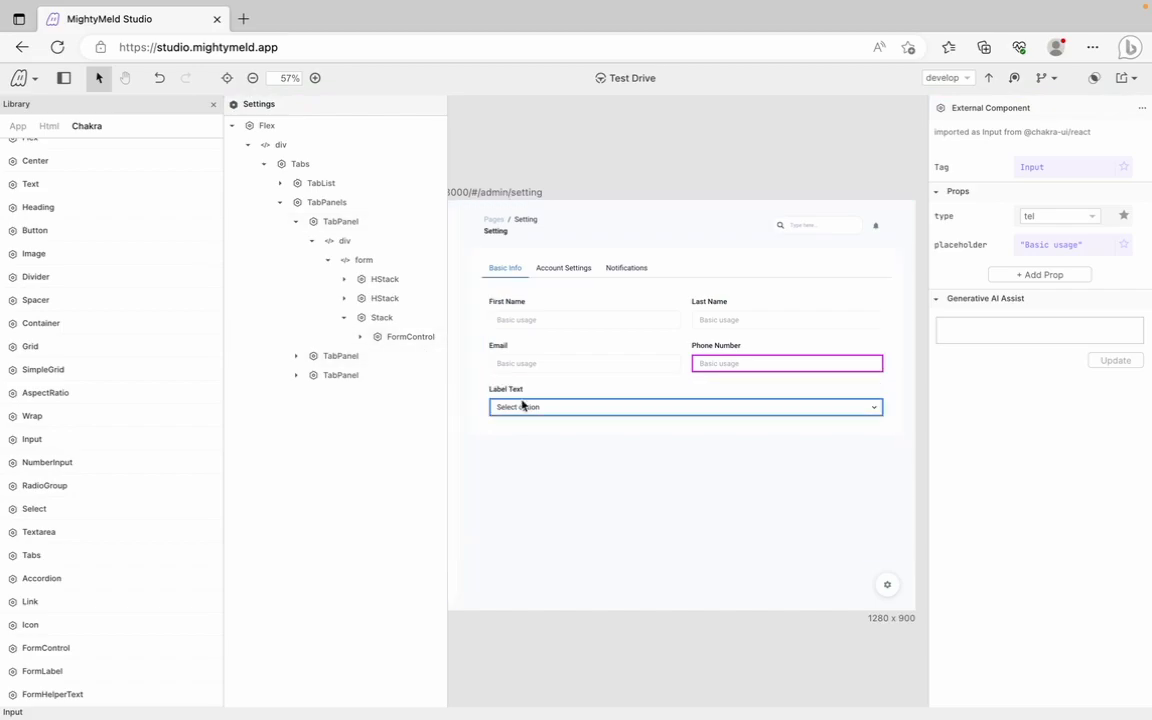
pyautogui.click(360, 338)
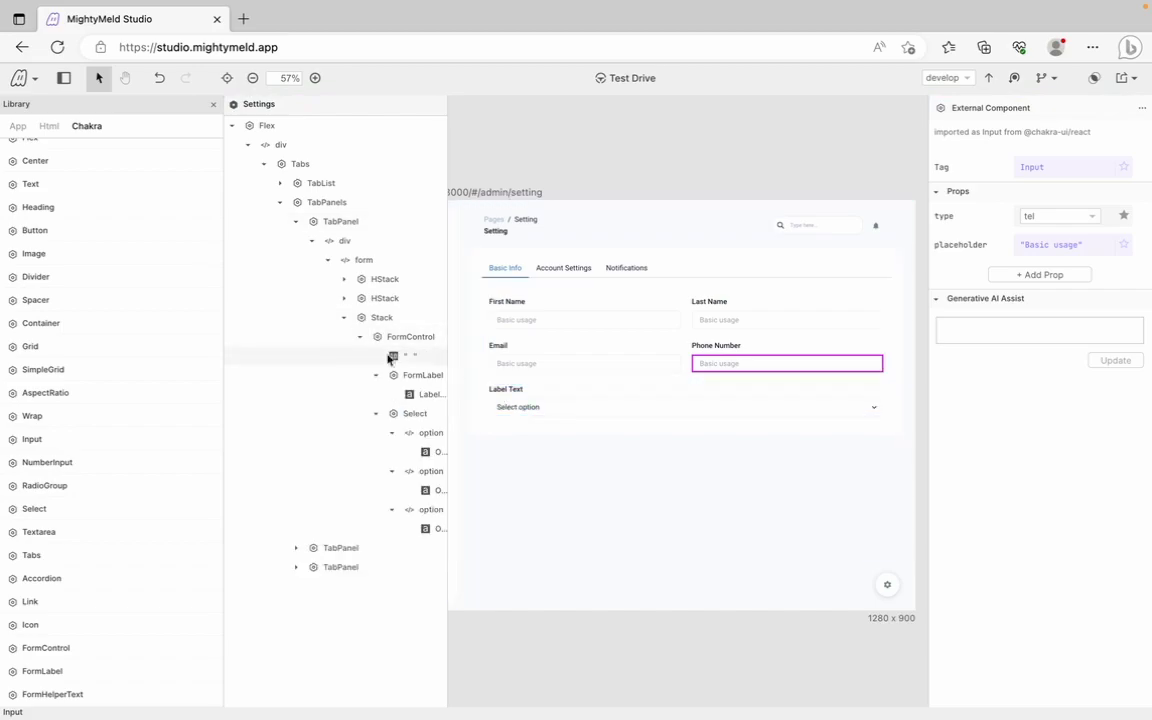
pyautogui.click(63, 78)
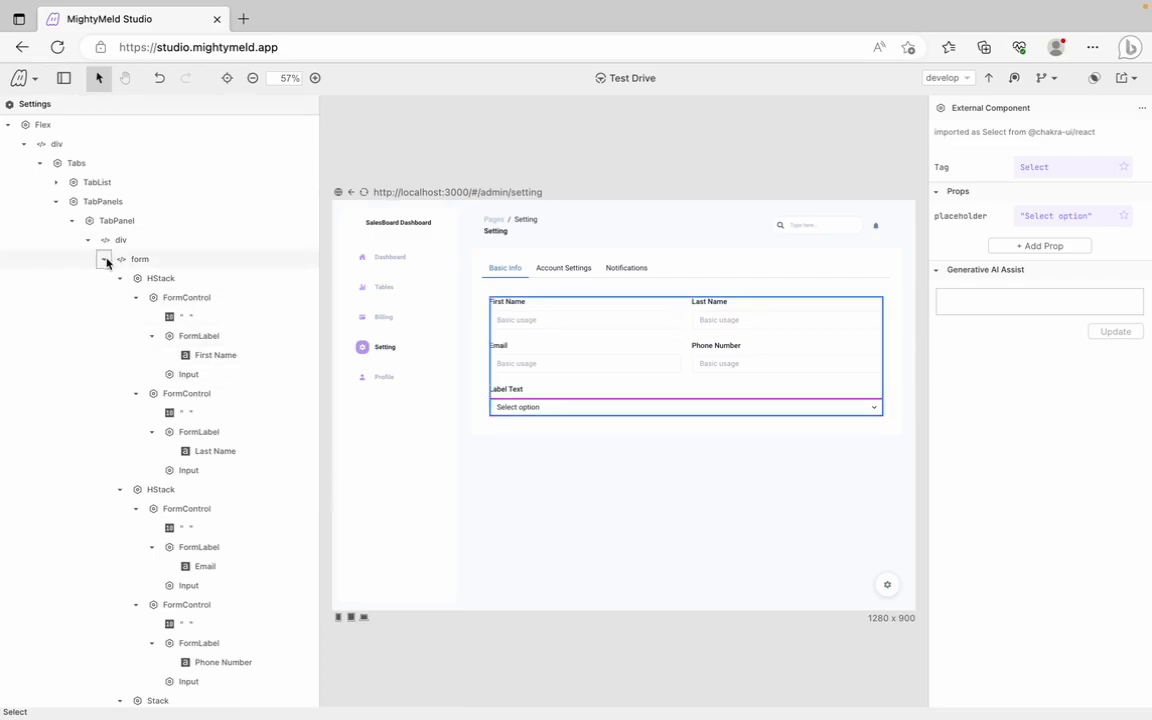
# Change the select field's label from Label Text to Payment Plan
pyautogui.click(120, 278)
pyautogui.click(120, 298)
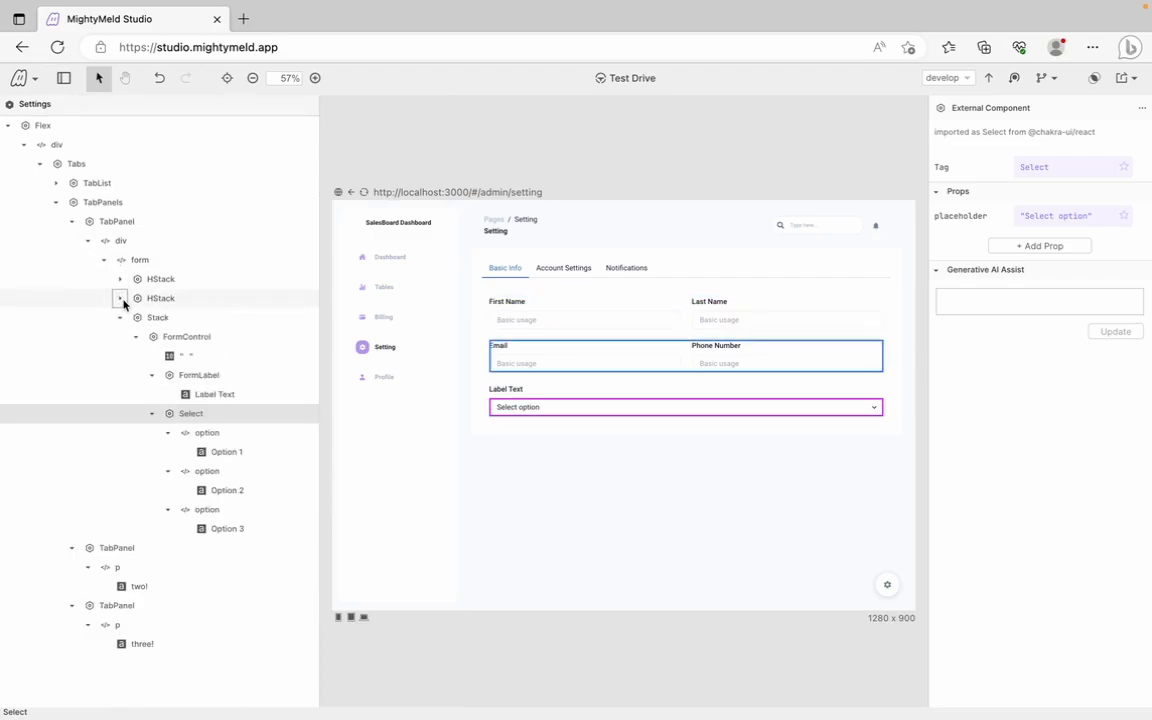
pyautogui.click(221, 394)
pyautogui.moveTo(1025, 142); pyautogui.dragTo(928, 136)
pyautogui.write('Payment Plan')
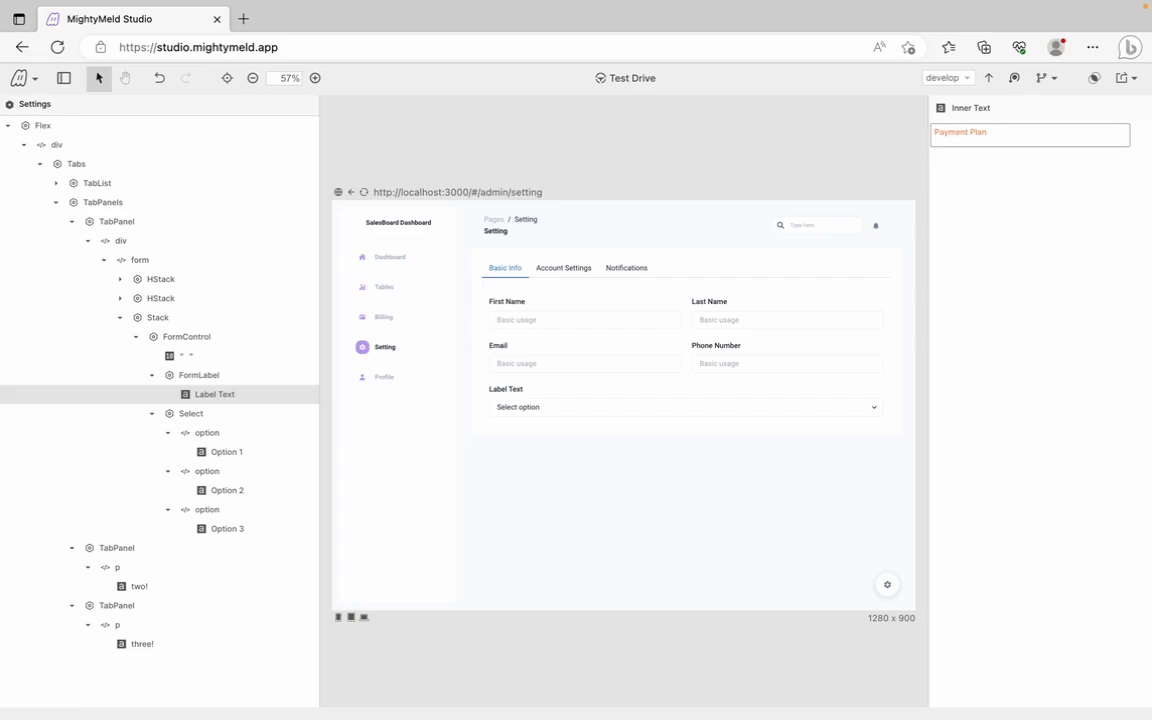
pyautogui.press('Return')
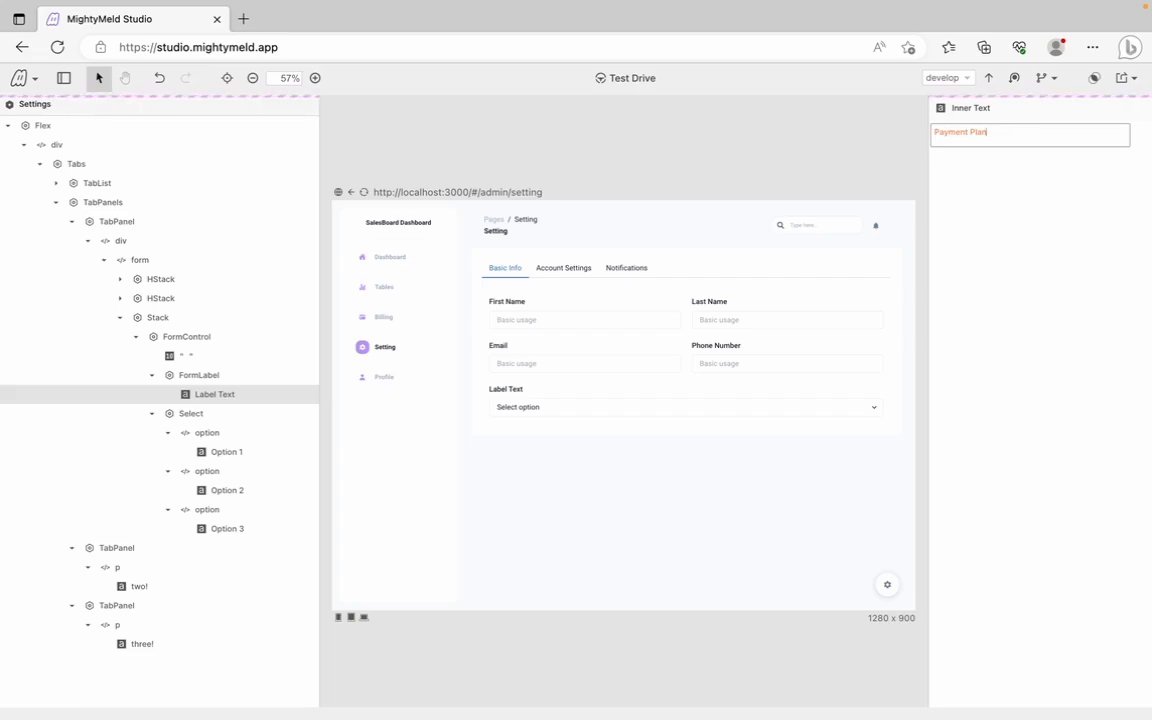
# Rename the three dropdown options to Basic, Pro and Enterprise
pyautogui.click(226, 452)
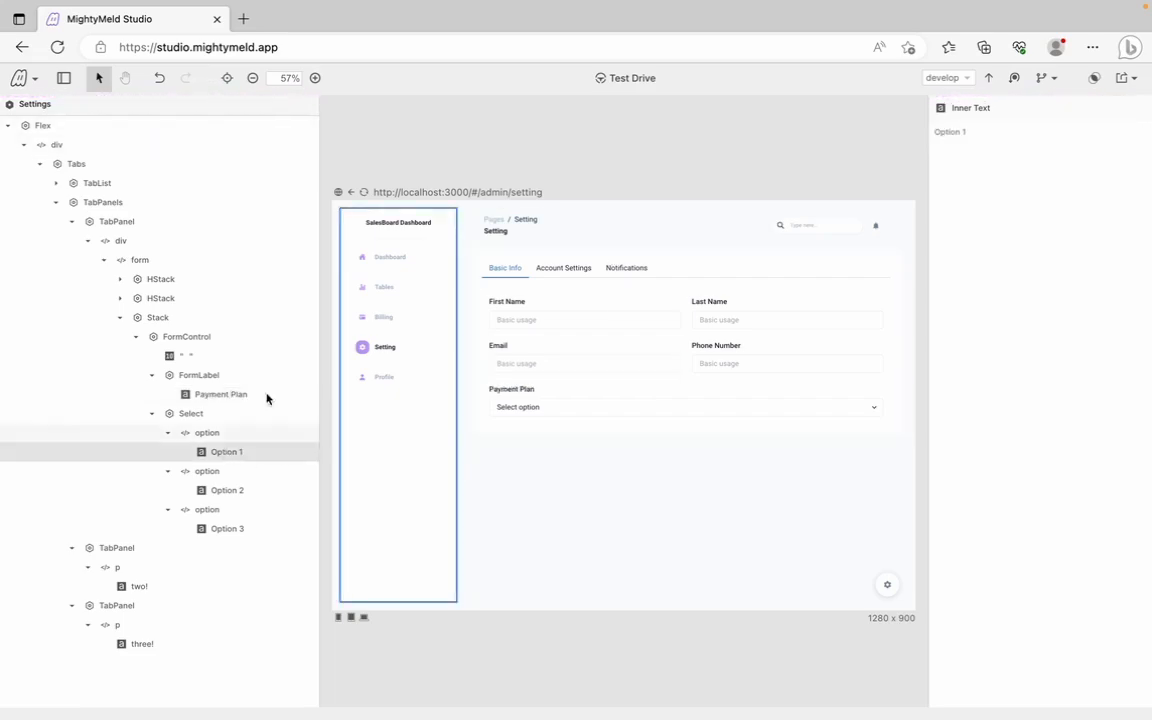
pyautogui.moveTo(1034, 134); pyautogui.dragTo(936, 135)
pyautogui.write('Basic')
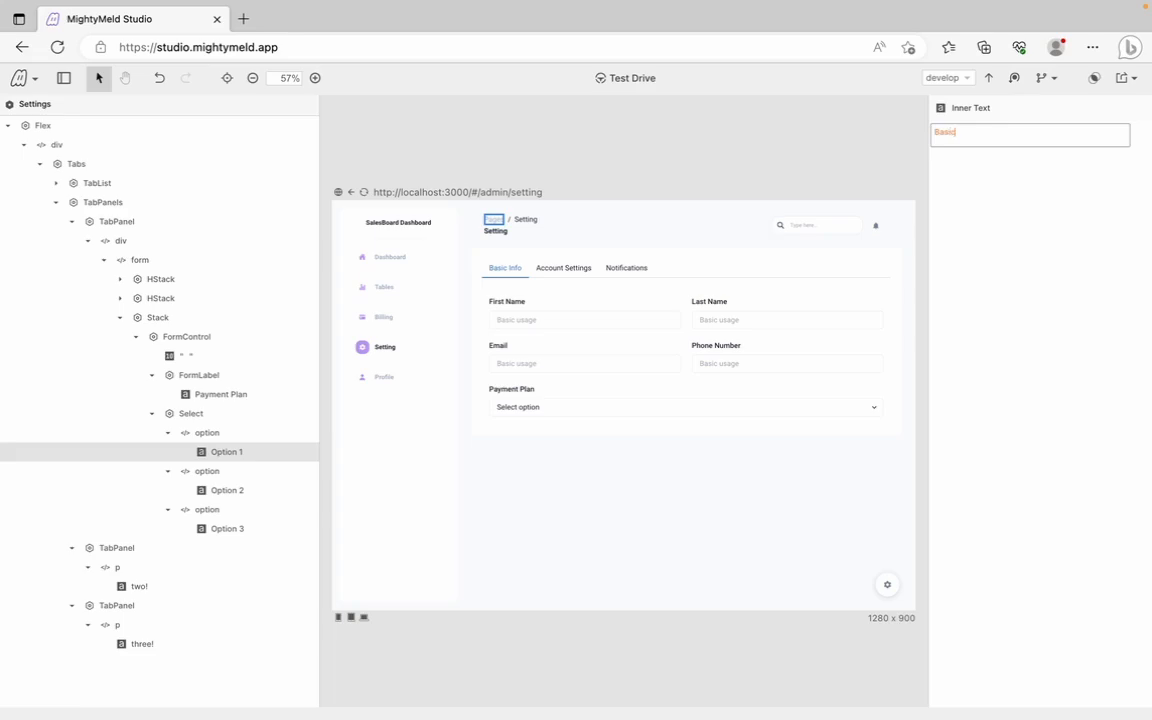
pyautogui.press('Return')
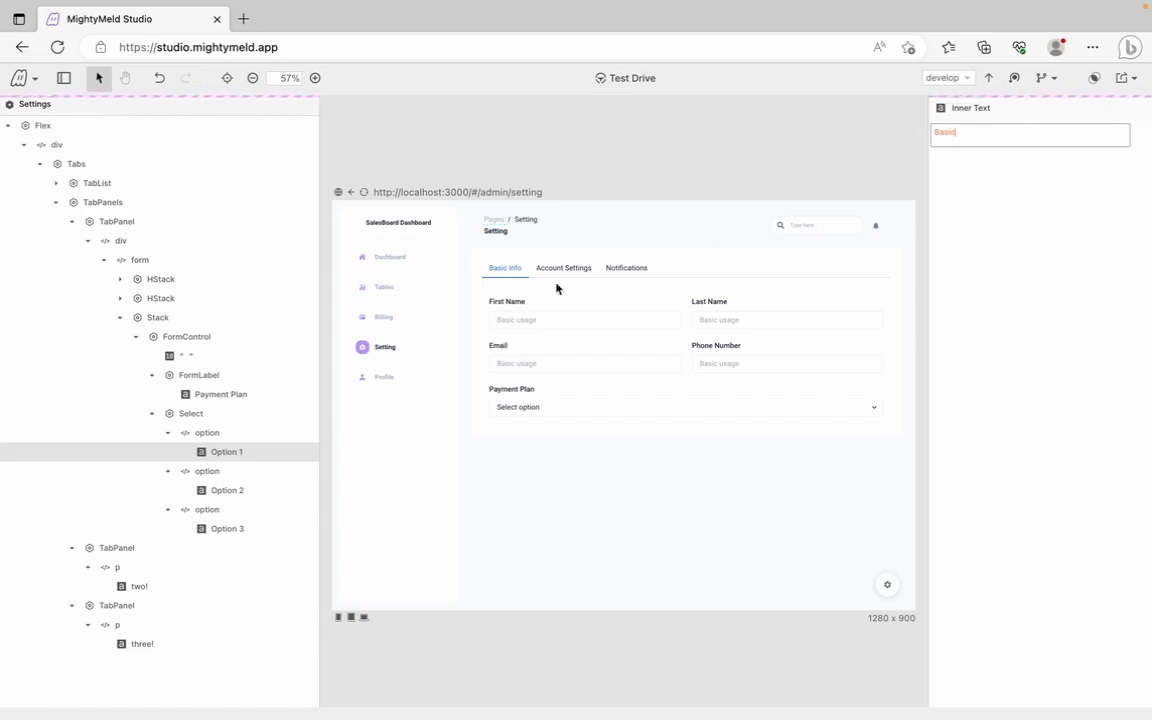
pyautogui.click(239, 489)
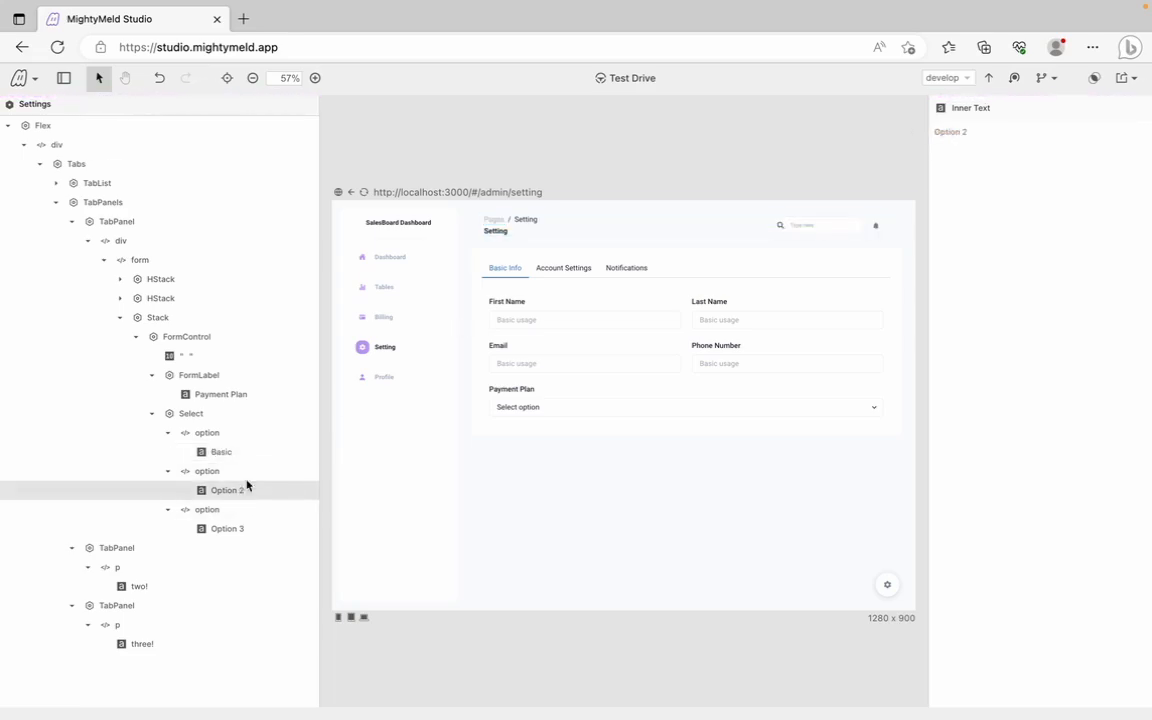
pyautogui.click(975, 135)
pyautogui.moveTo(975, 135); pyautogui.dragTo(918, 139)
pyautogui.write('Pro')
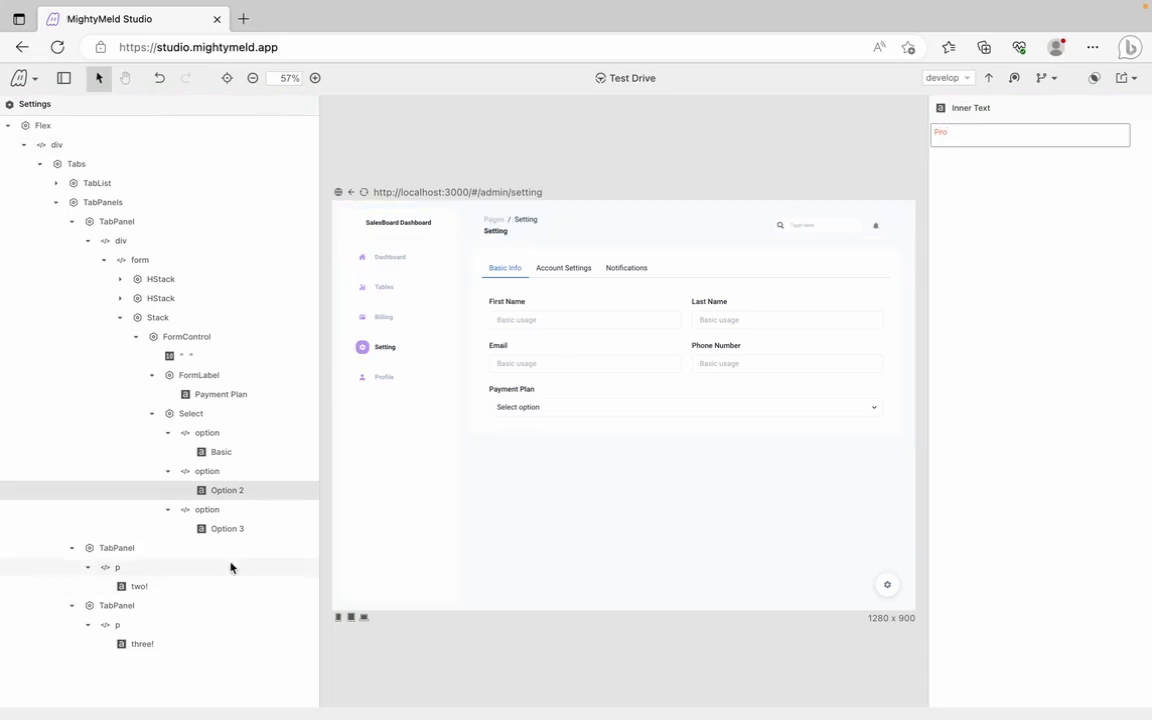
pyautogui.click(224, 530)
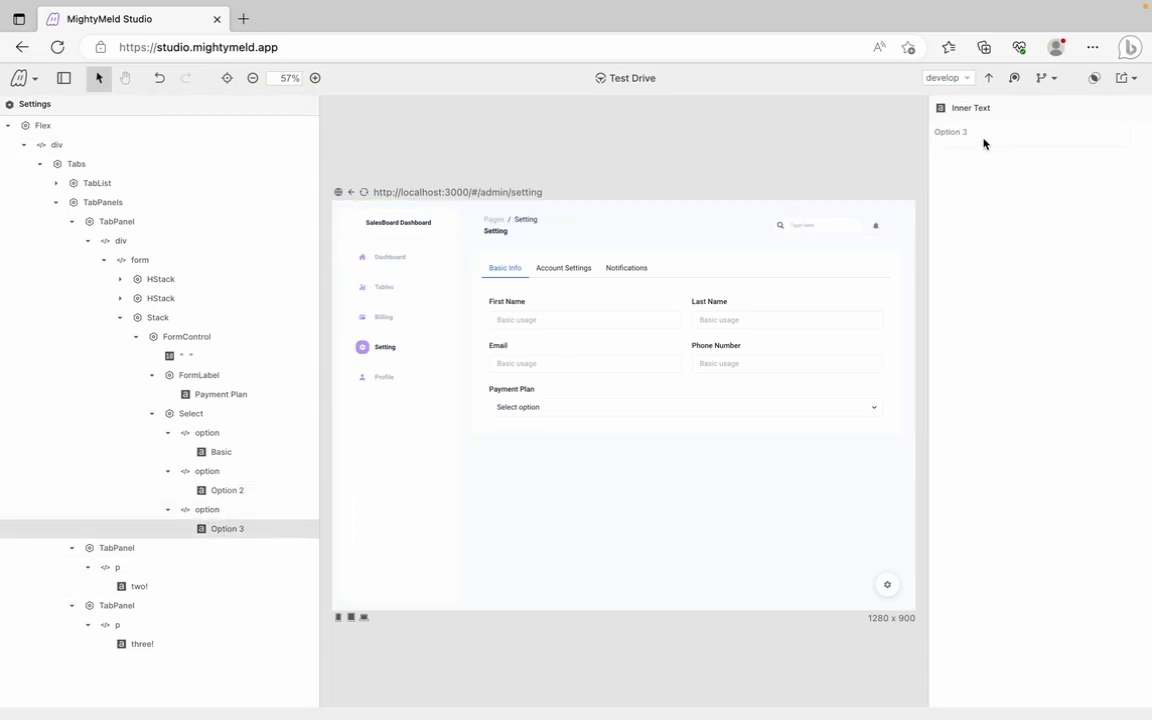
pyautogui.moveTo(973, 138); pyautogui.dragTo(936, 137)
pyautogui.write('Enterprise')
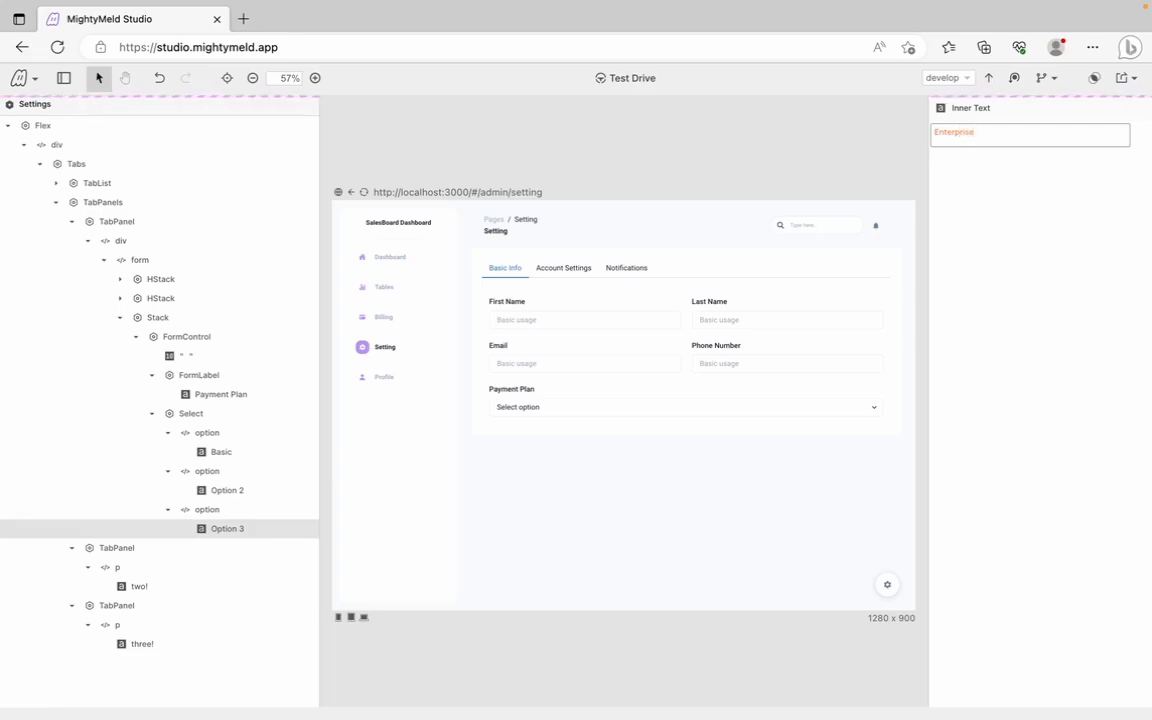
pyautogui.click(221, 489)
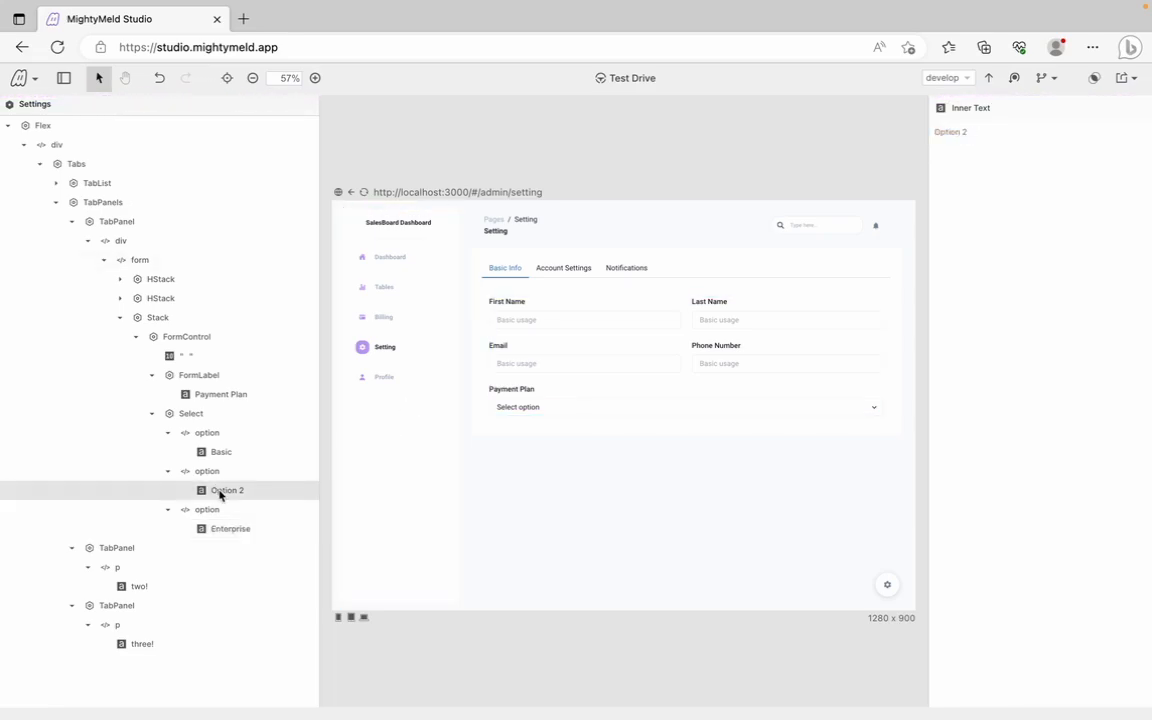
pyautogui.click(945, 133)
pyautogui.write('Pro')
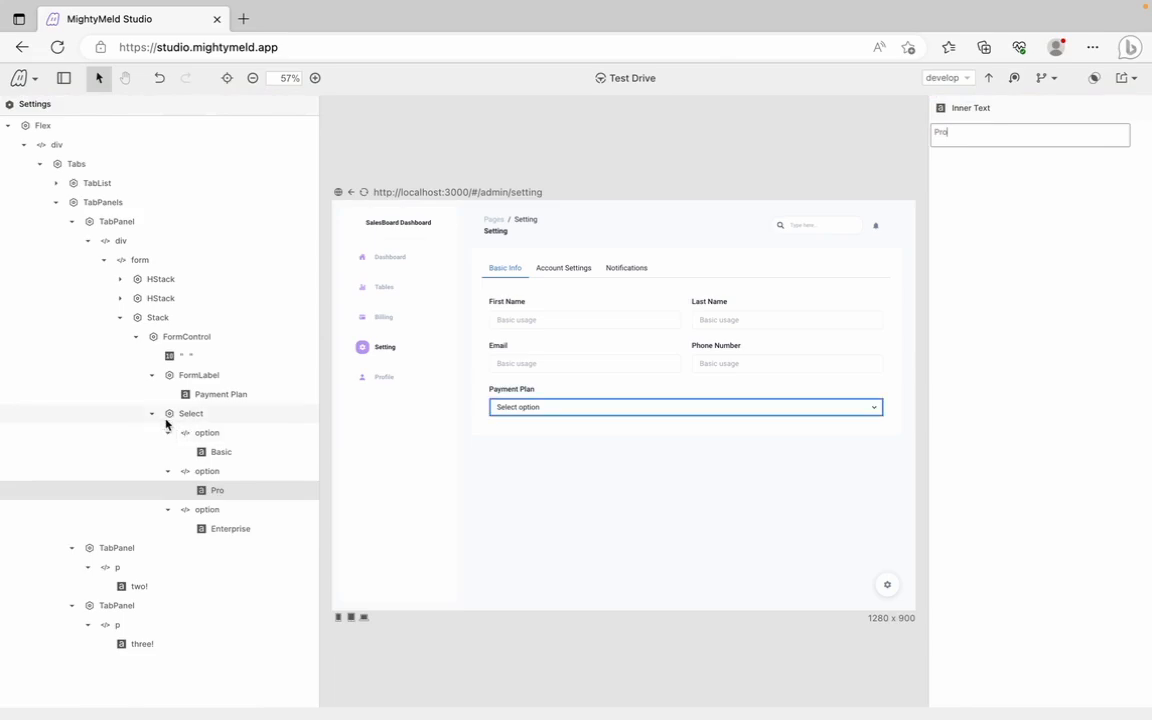
pyautogui.click(153, 414)
# Give the Payment Plan Stack a my prop of "24px" and reopen the component library
pyautogui.click(153, 377)
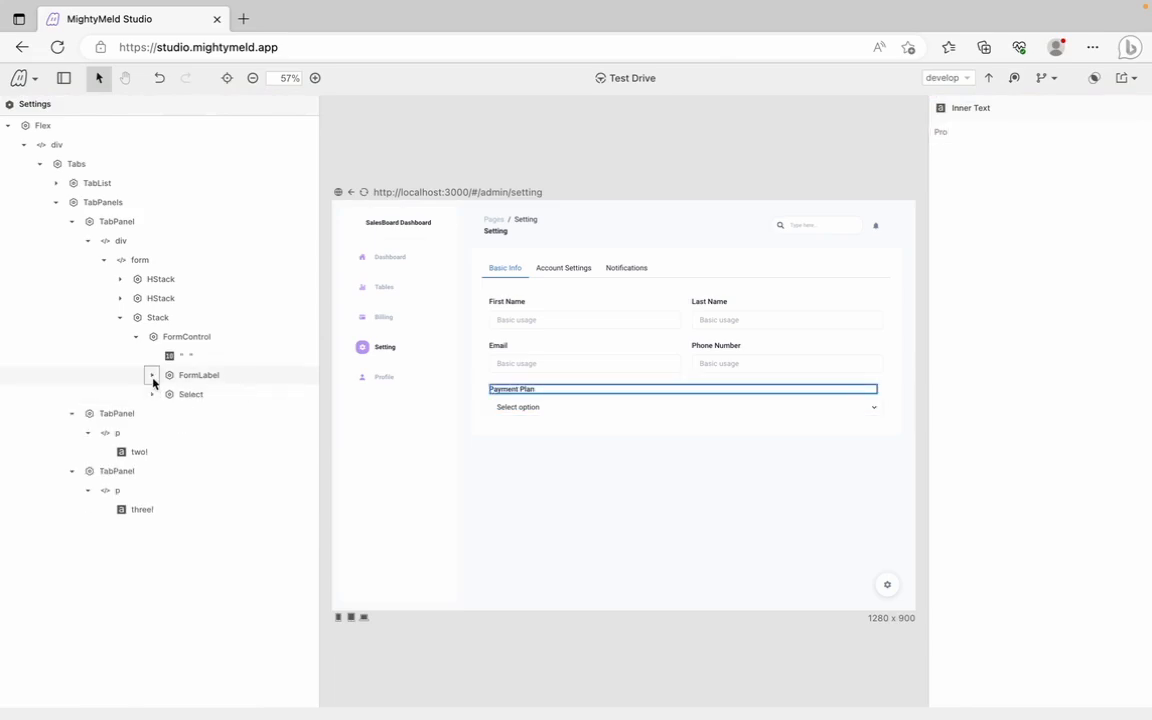
pyautogui.click(138, 339)
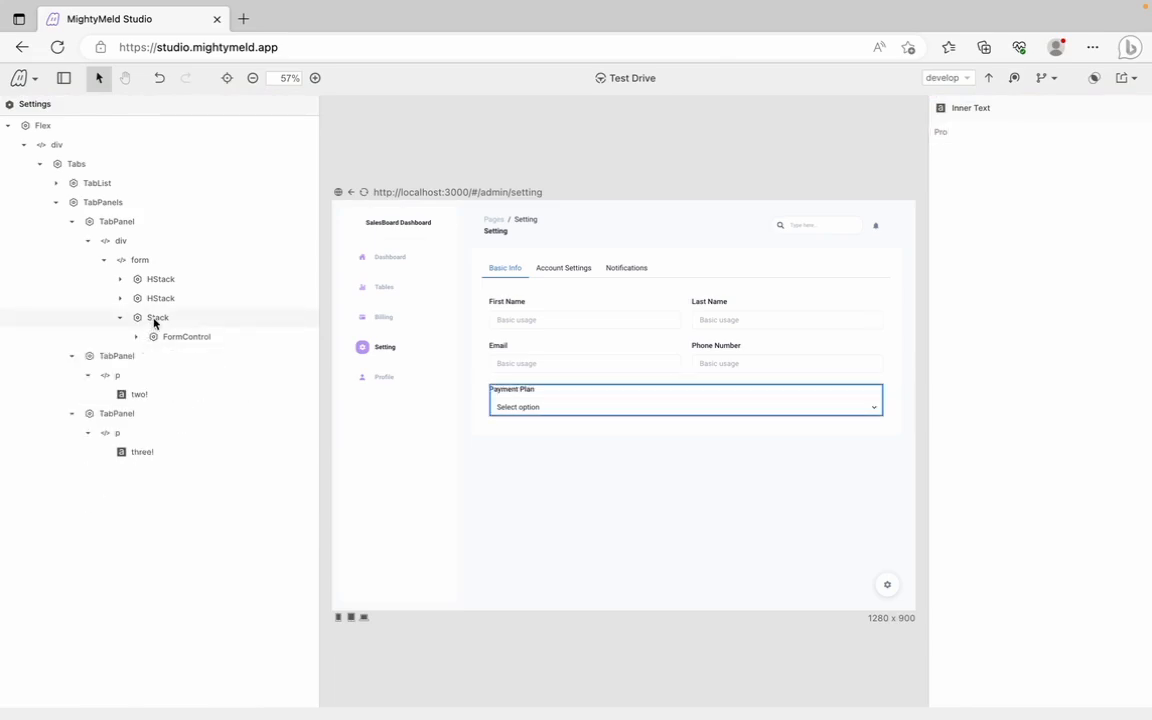
pyautogui.click(160, 319)
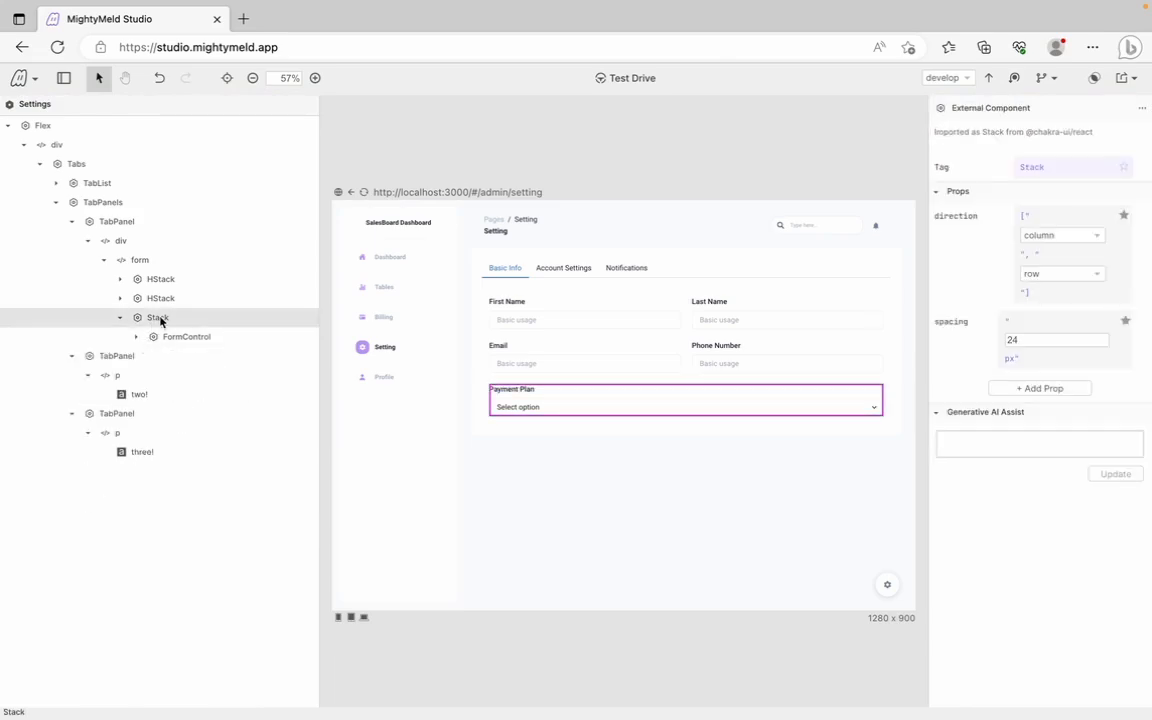
pyautogui.click(1028, 389)
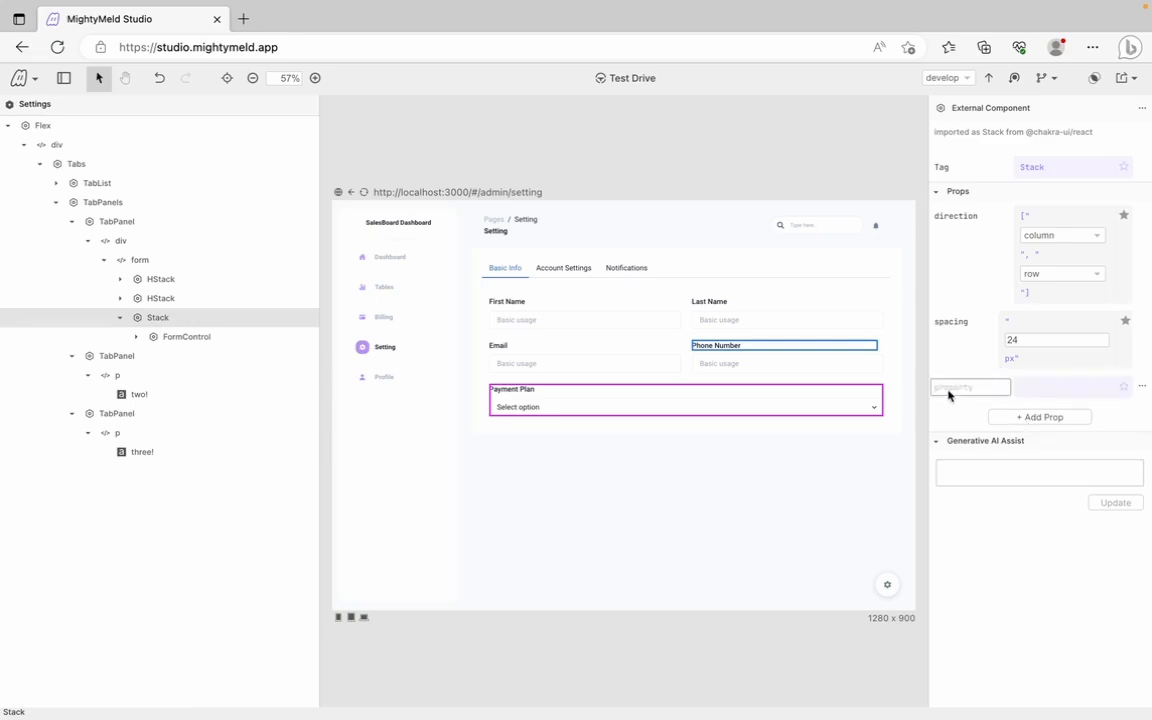
pyautogui.write('my')
pyautogui.click(951, 404)
pyautogui.write('"24px')
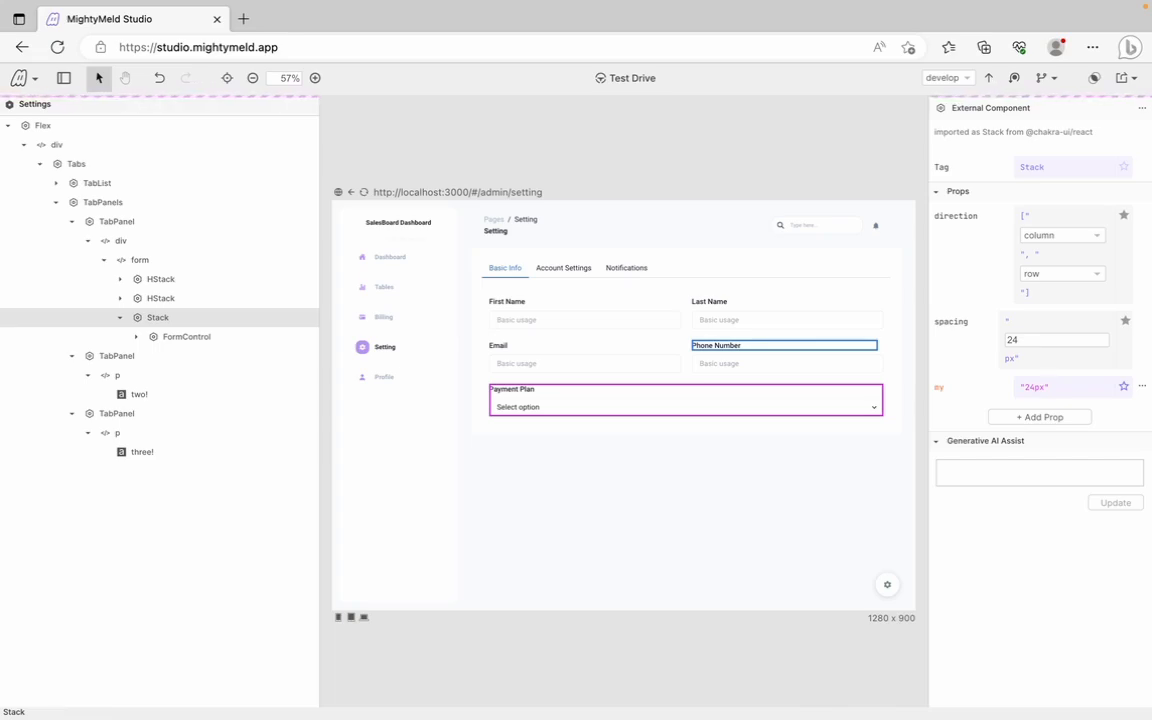
pyautogui.press('Return')
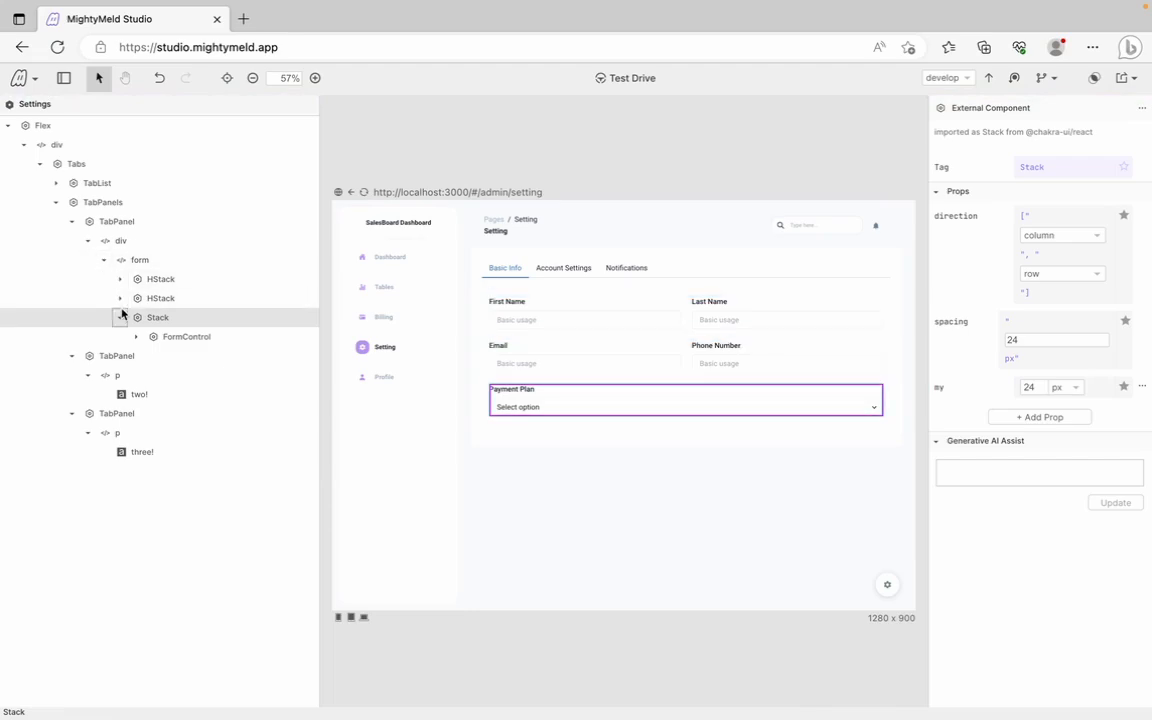
pyautogui.click(120, 320)
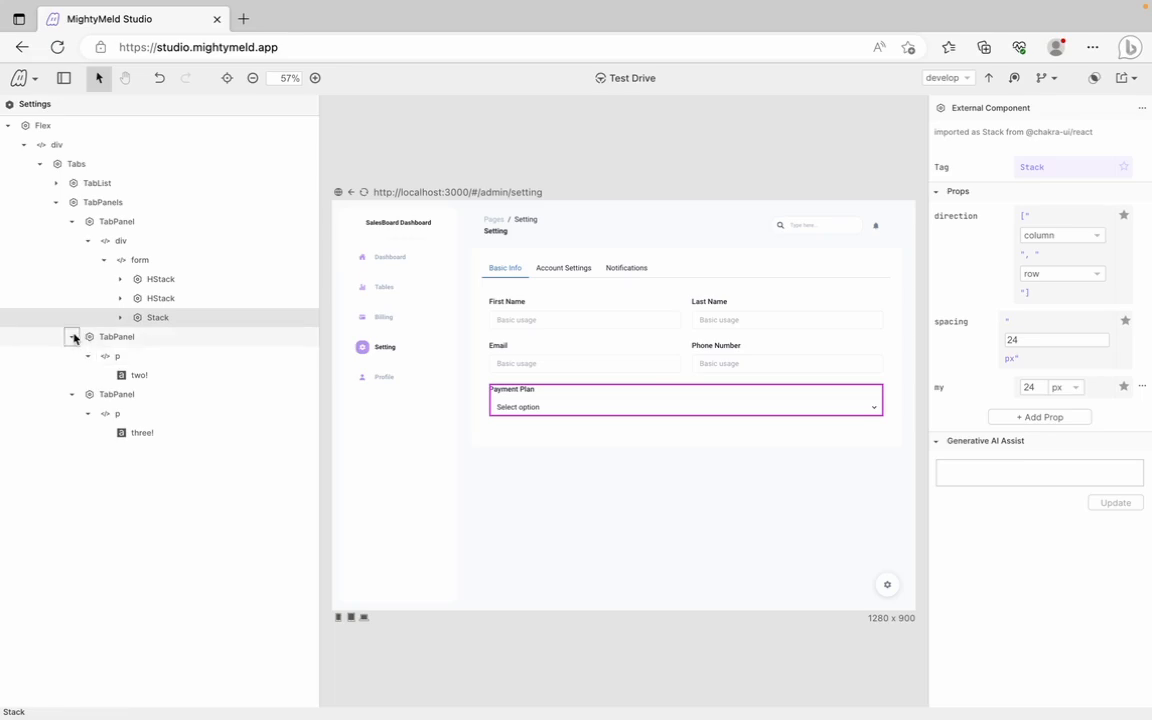
pyautogui.click(63, 78)
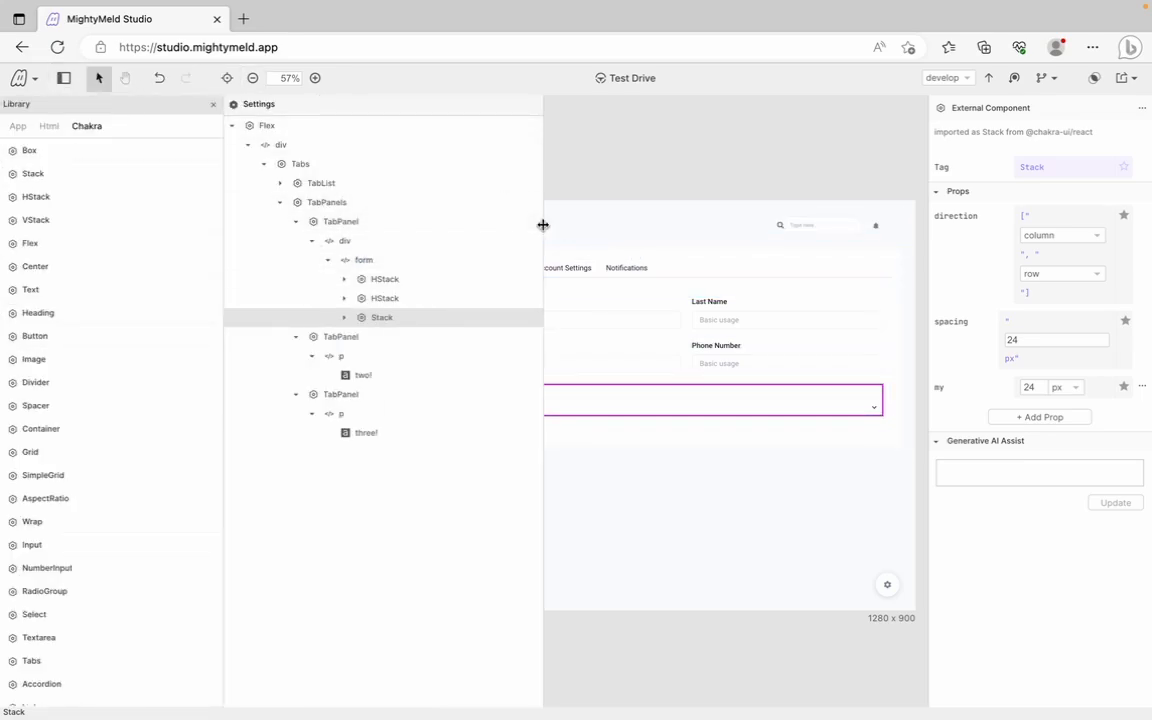
# Add an HTML div to the form below the Payment Plan stack
pyautogui.moveTo(537, 231); pyautogui.dragTo(439, 230)
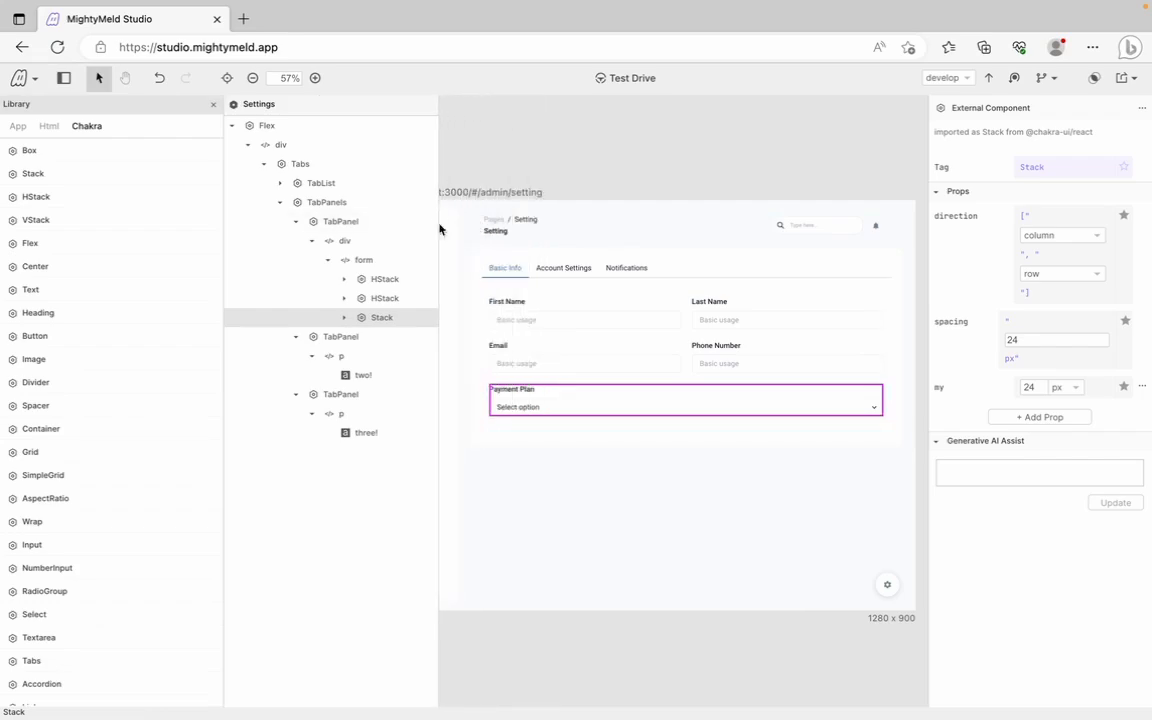
pyautogui.click(296, 394)
pyautogui.click(296, 336)
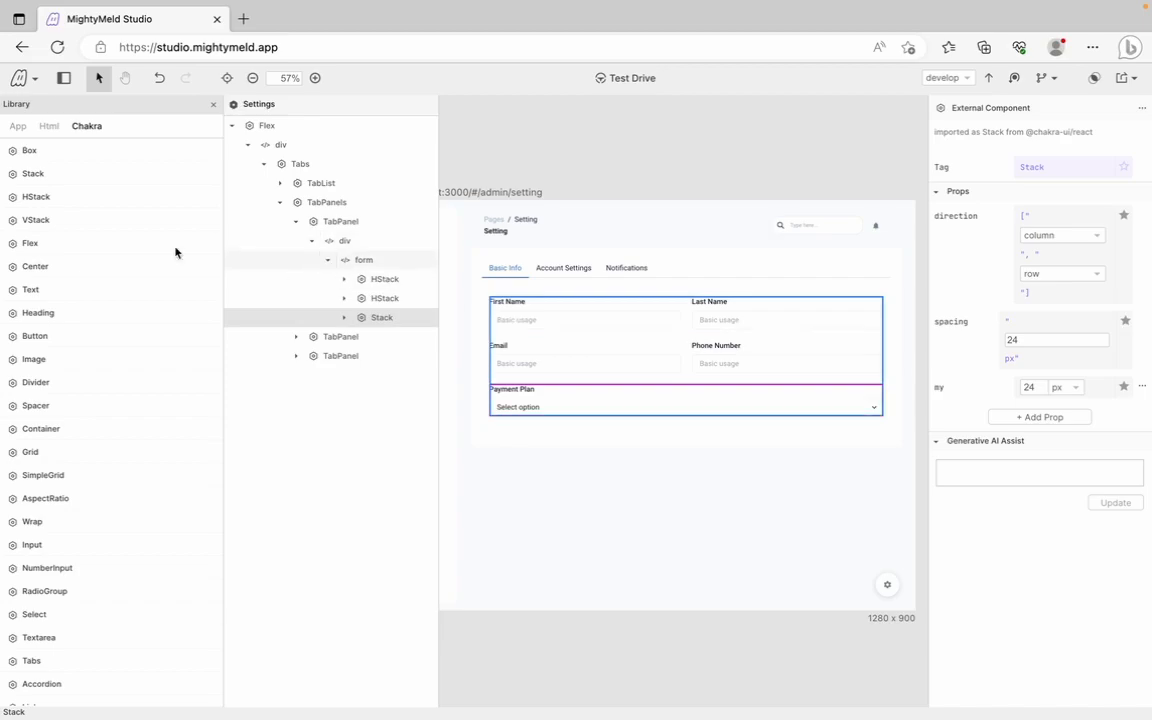
pyautogui.click(50, 127)
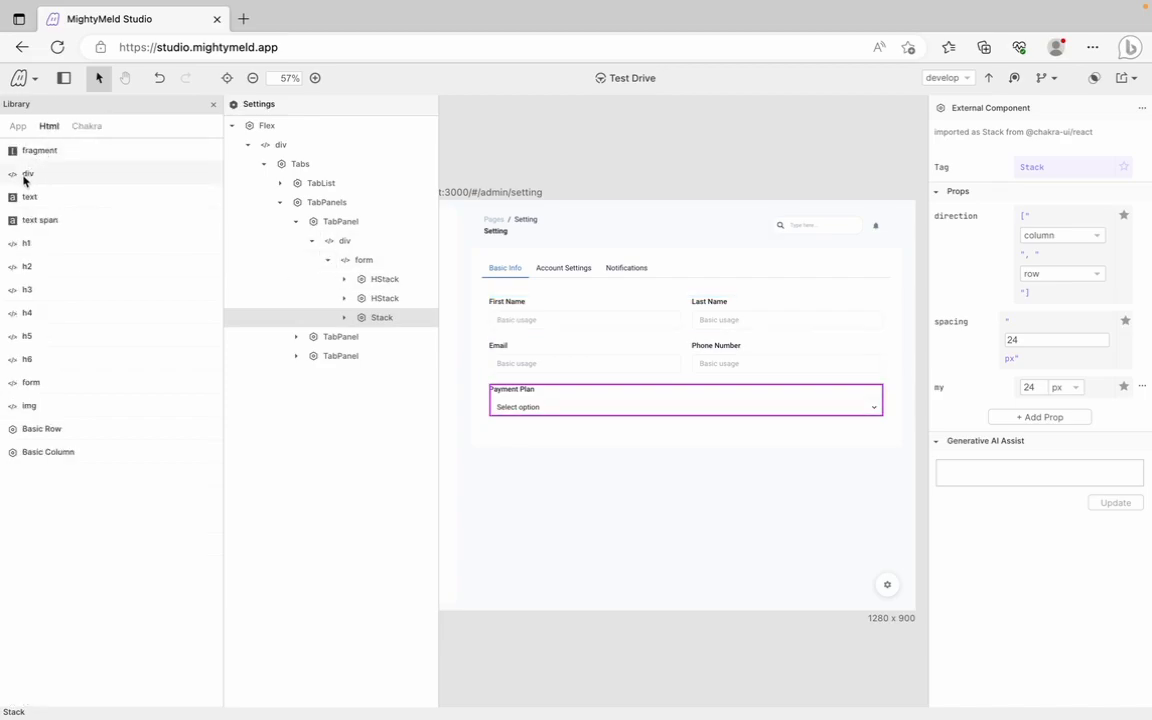
pyautogui.moveTo(25, 178); pyautogui.dragTo(361, 268)
# Place a Chakra Button inside the new div and select its text for editing
pyautogui.click(99, 124)
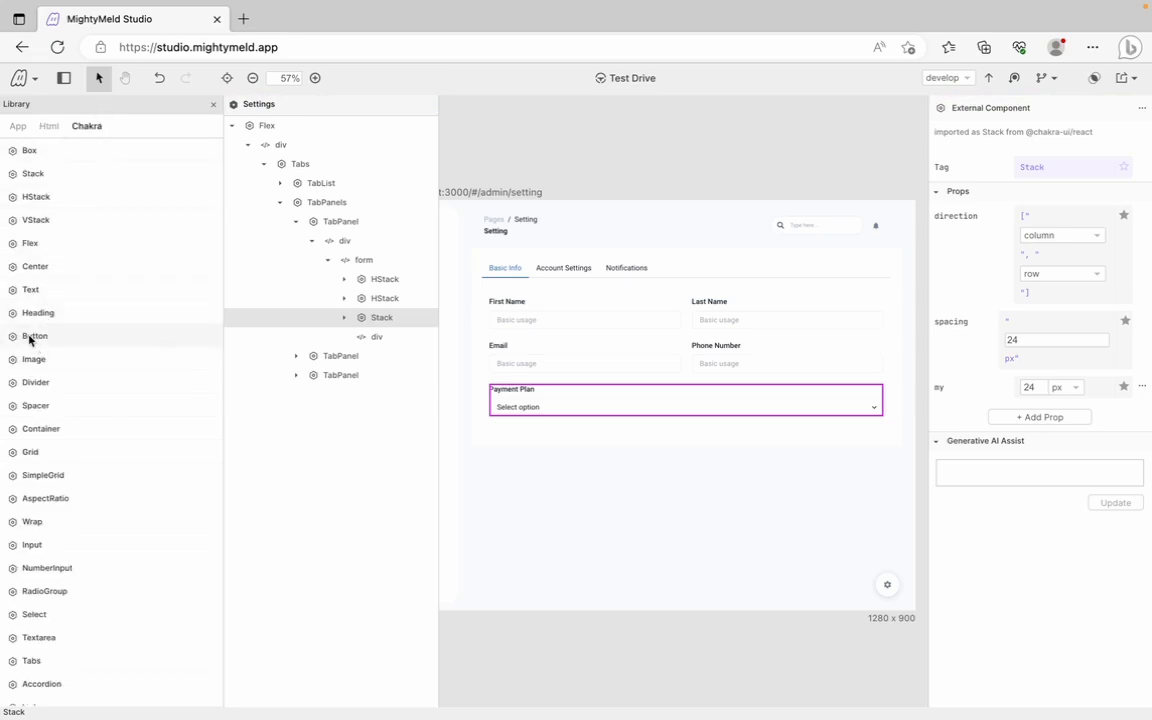
pyautogui.moveTo(30, 340); pyautogui.dragTo(367, 342)
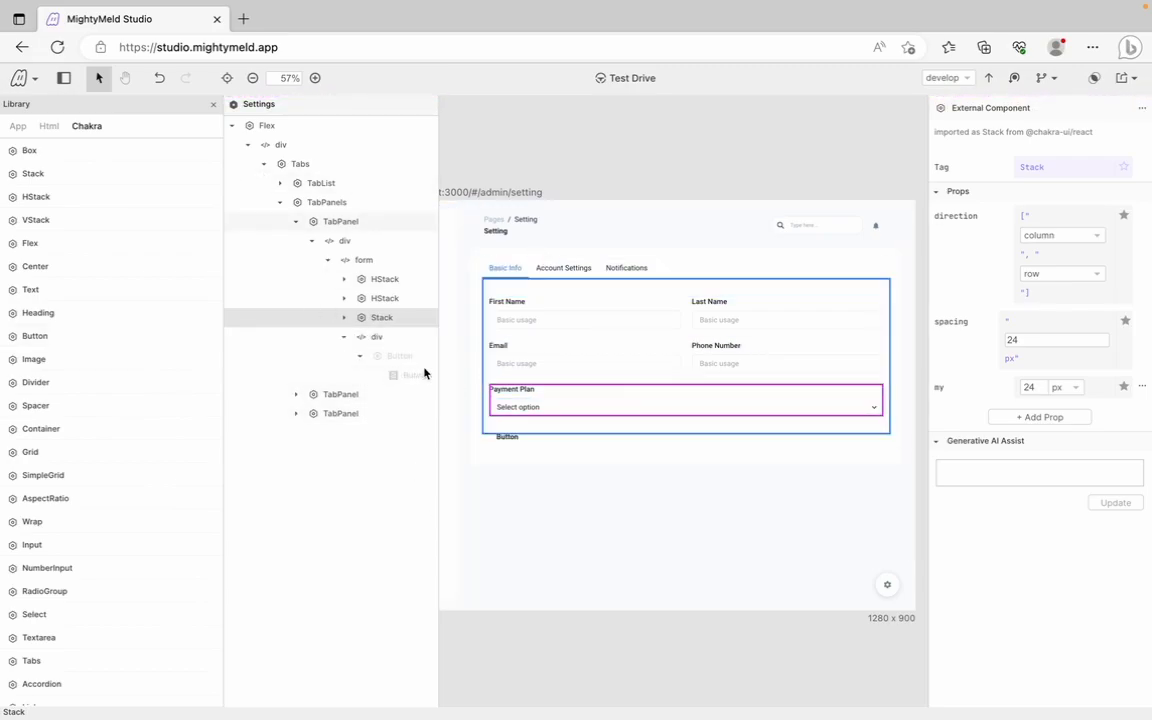
pyautogui.click(415, 375)
pyautogui.moveTo(964, 137); pyautogui.dragTo(930, 134)
# Replace the Button's inner text with EDIT and select the Button component
pyautogui.write('SDIT')
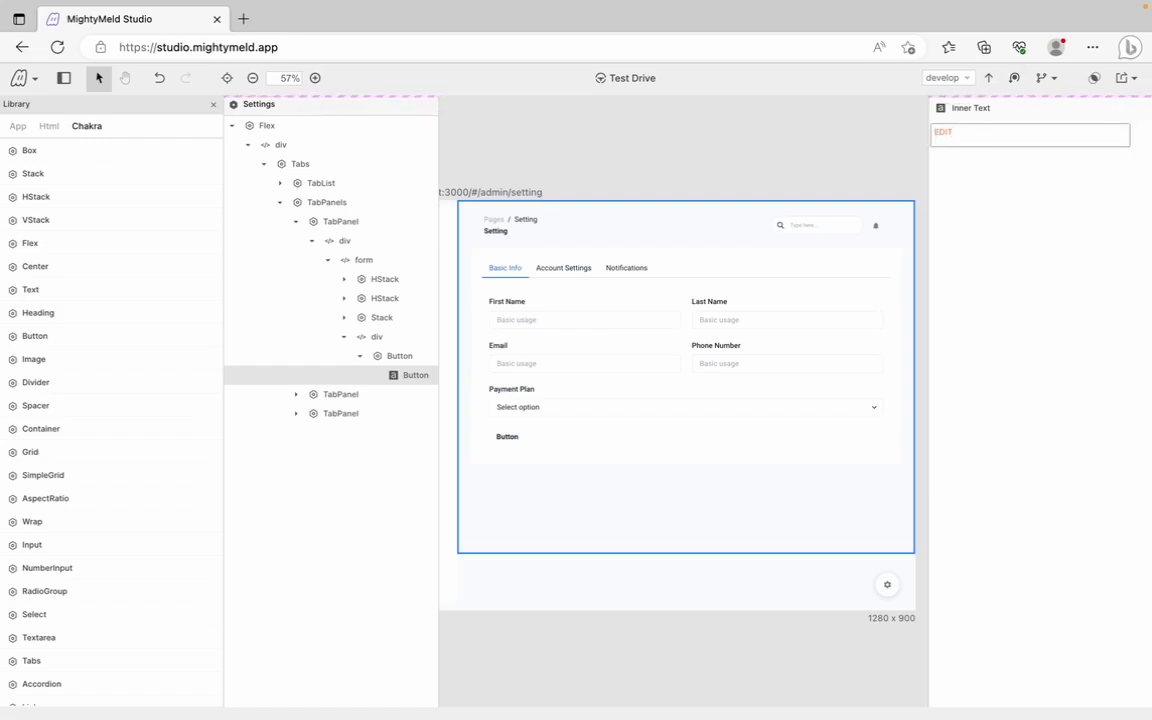
pyautogui.click(405, 360)
pyautogui.click(401, 357)
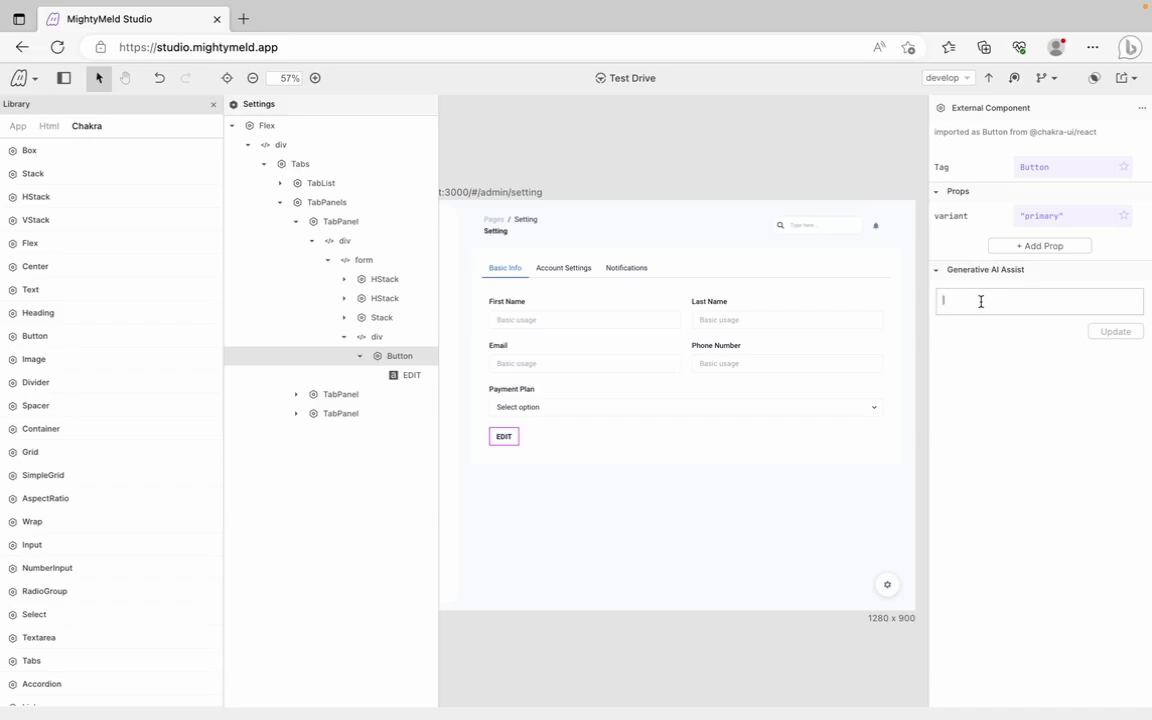
# Ask Generative AI Assist for a purple.300 background and white text on the button
pyautogui.write('add a')
pyautogui.write('background color of purple .300')
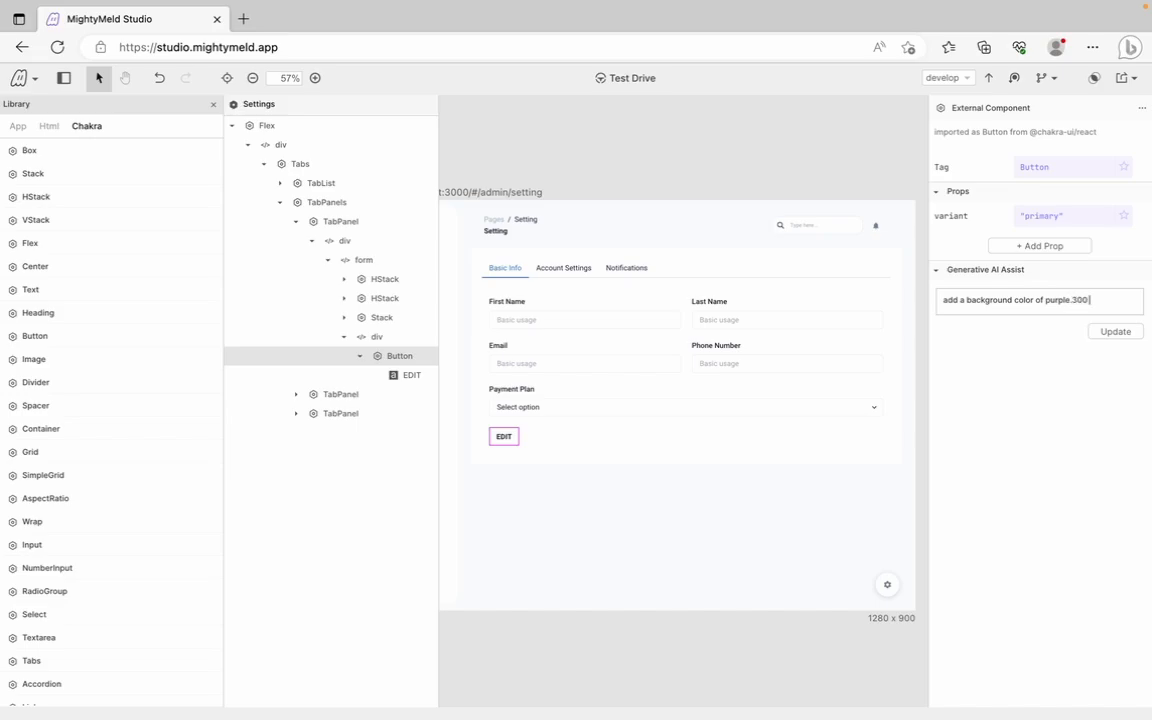
pyautogui.write(' and text color o')
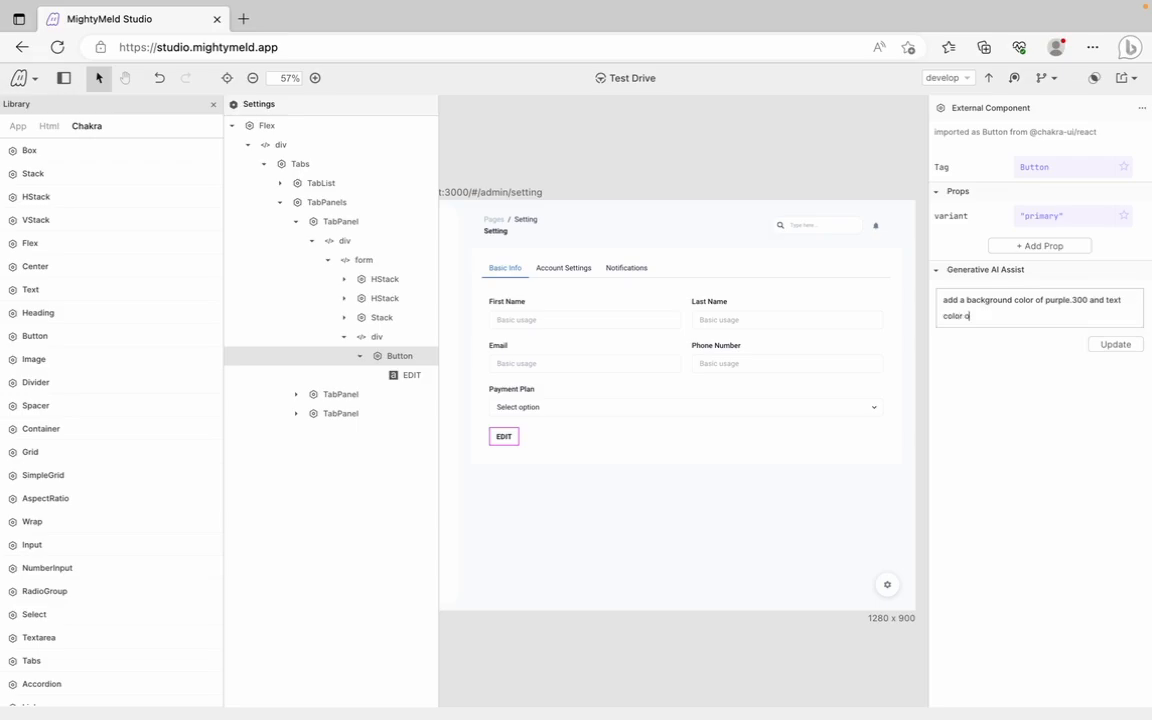
pyautogui.write('f white')
pyautogui.press('Return')
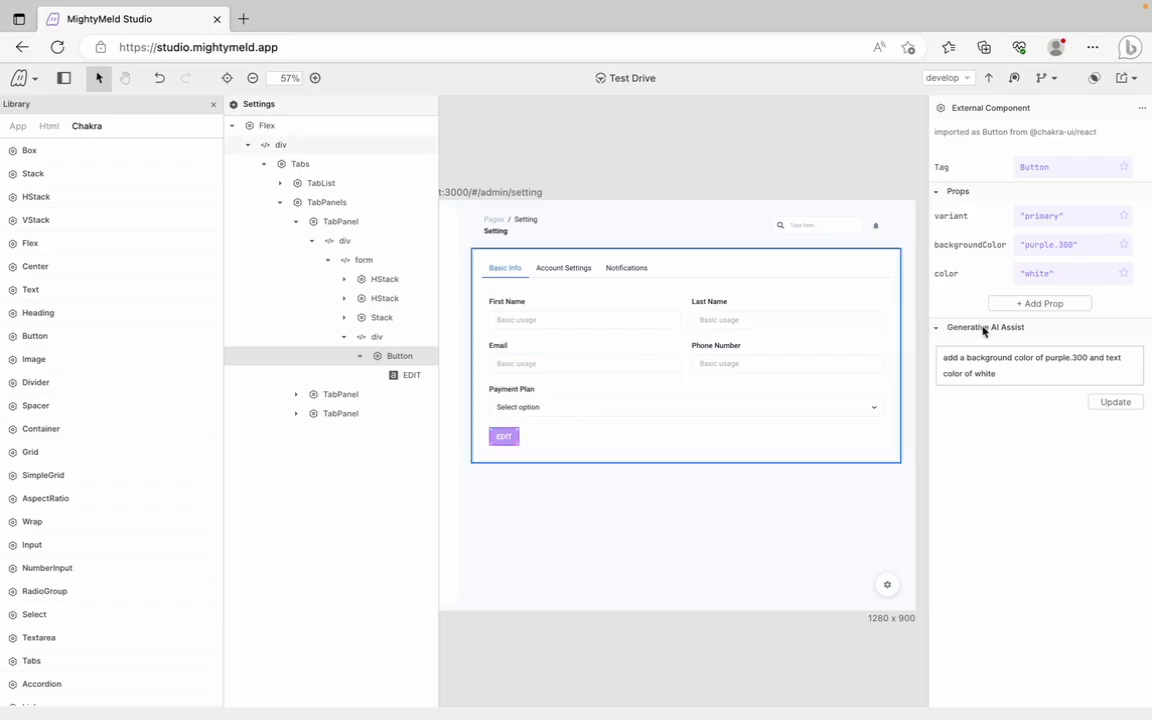
# Give the EDIT button a px prop of 50px, then select the outer PanelContainer Box
pyautogui.click(1031, 304)
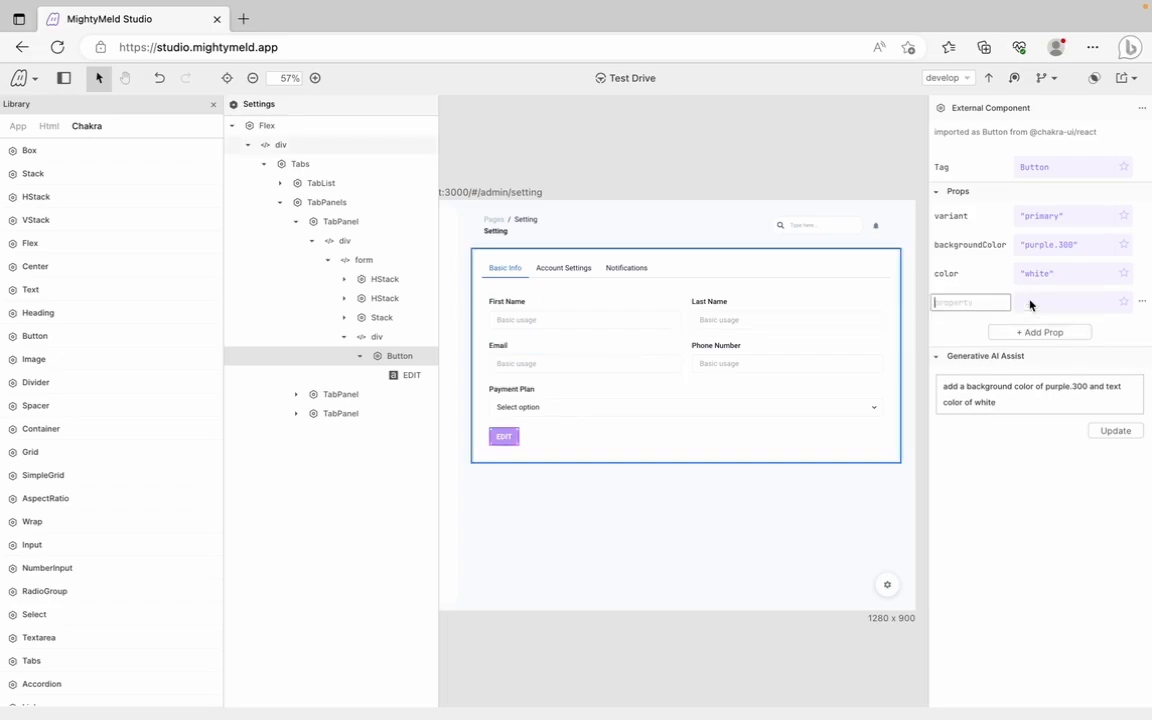
pyautogui.write('p')
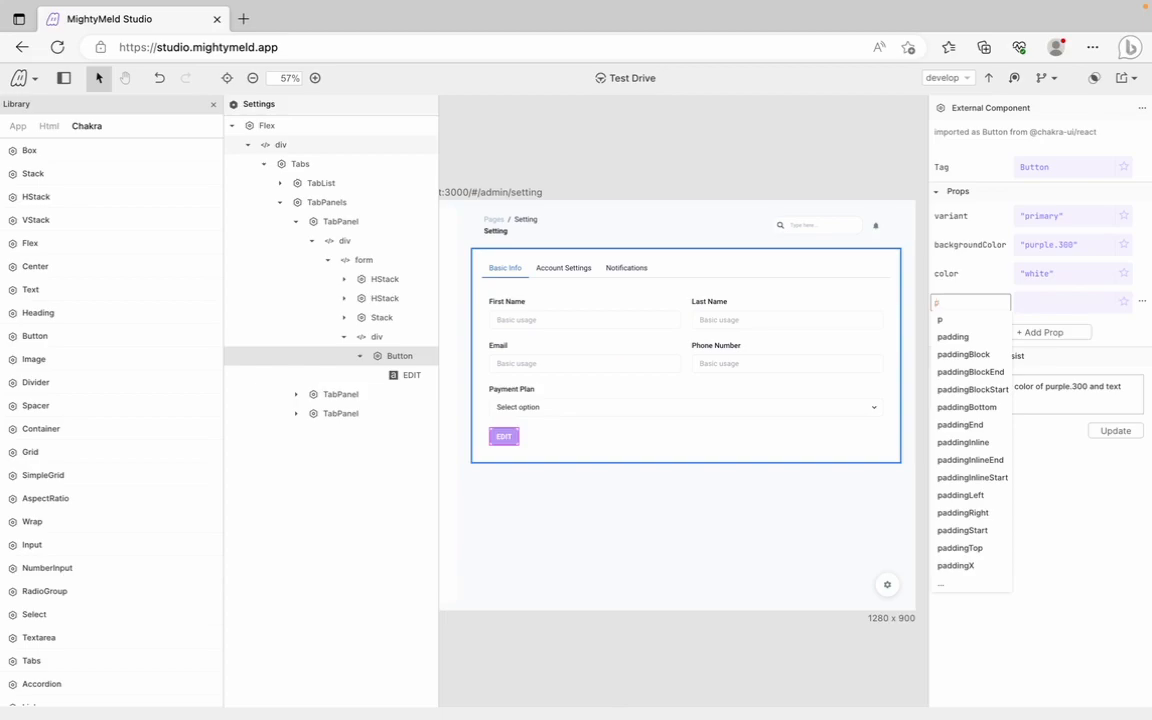
pyautogui.write('x')
pyautogui.click(1004, 320)
pyautogui.write('"50px"')
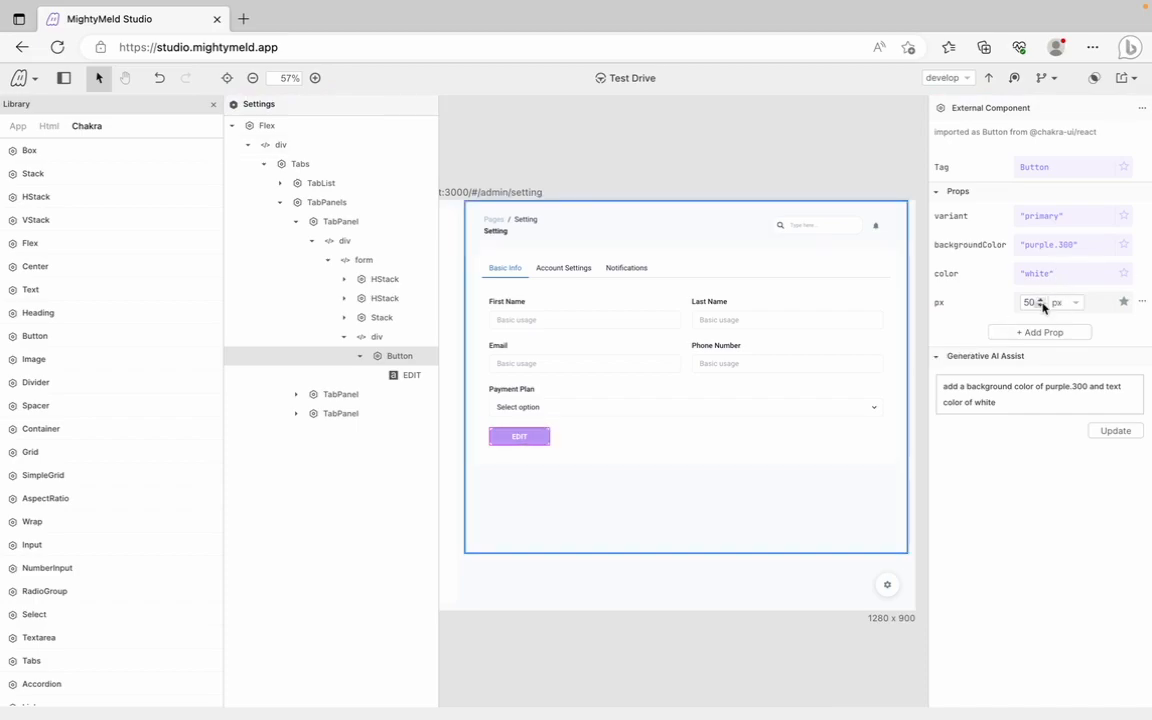
pyautogui.click(550, 446)
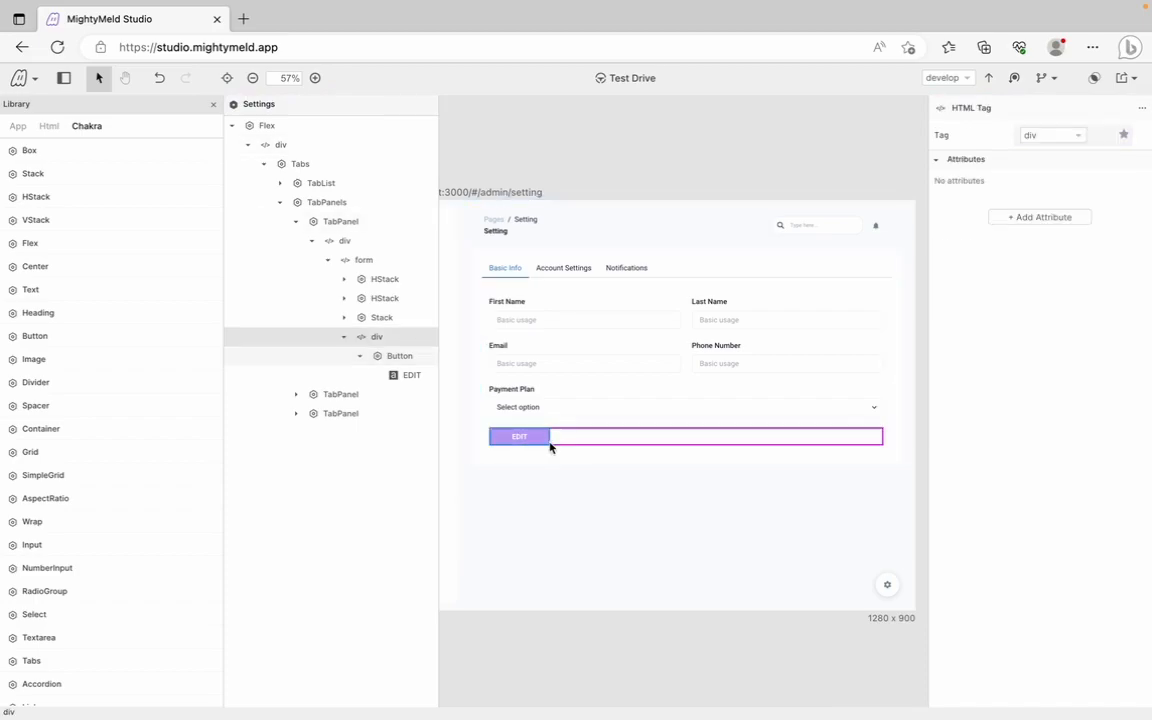
pyautogui.click(576, 498)
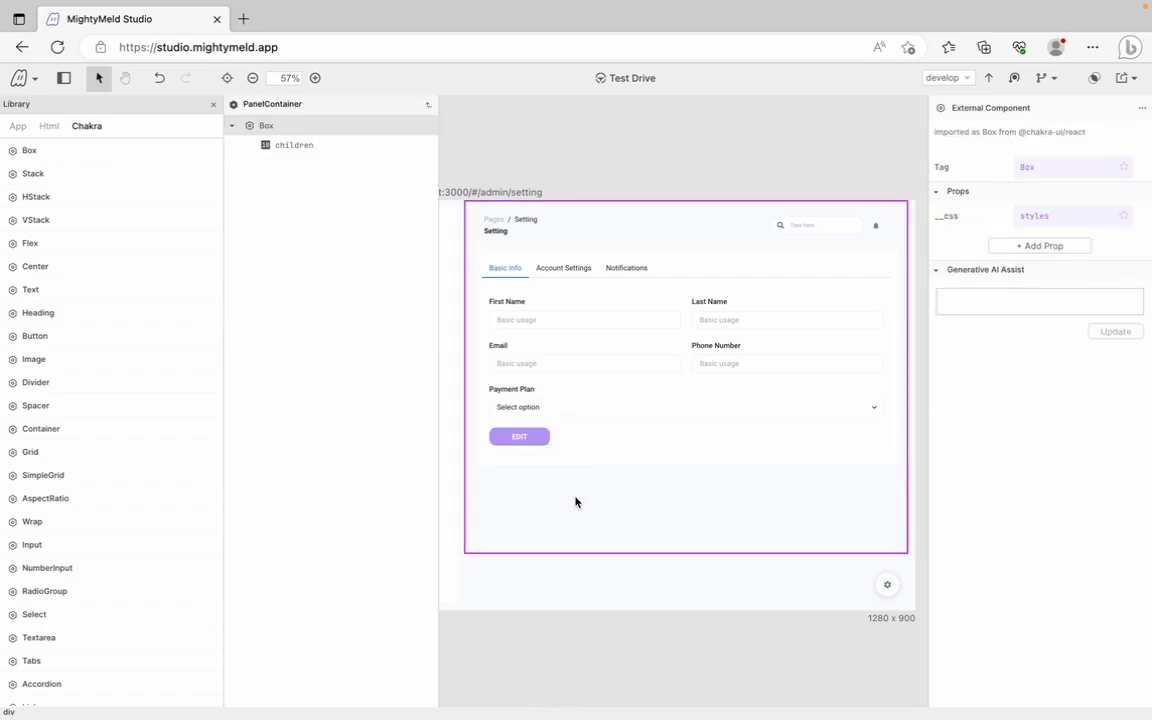
# Hide the component library and start a Test Drive of the whole page
pyautogui.click(64, 78)
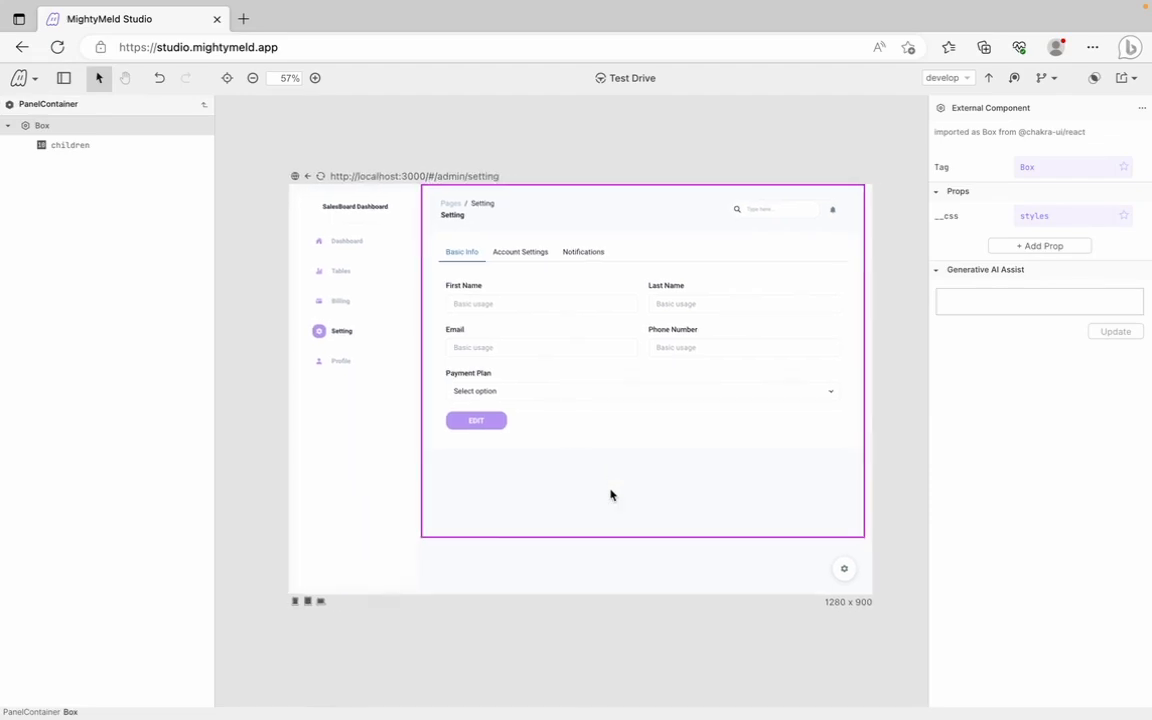
pyautogui.click(612, 567)
pyautogui.press('t')
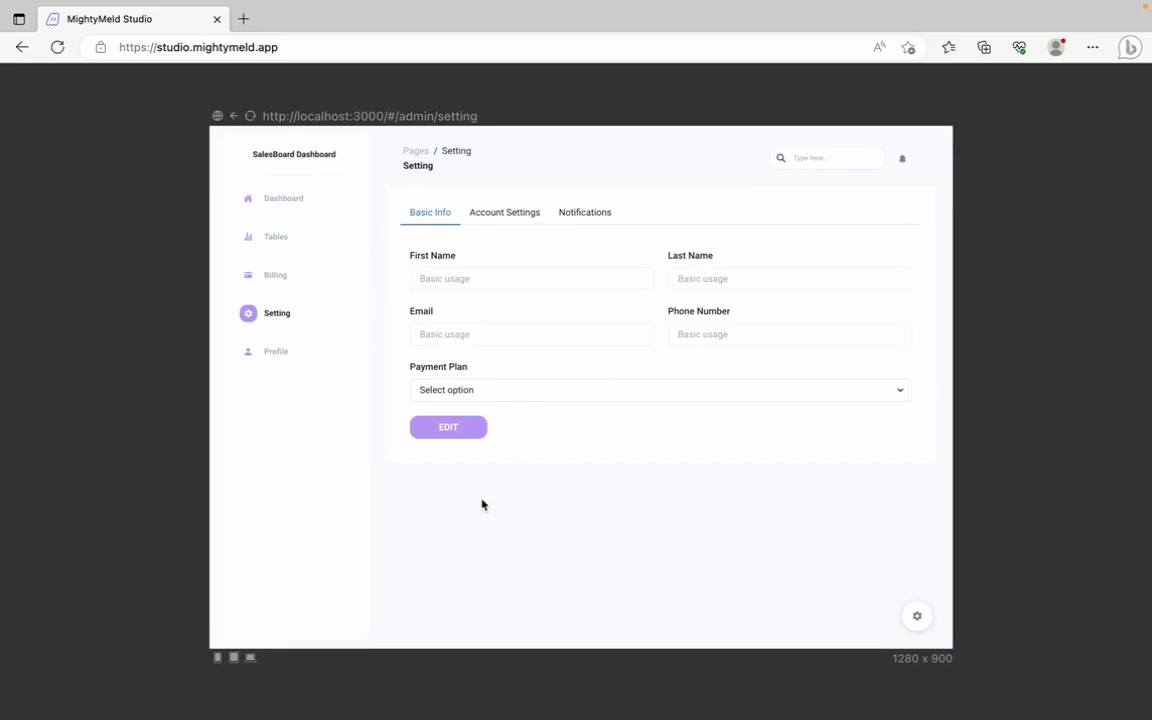
# Try the Payment Plan select and the First Name and Email fields, then exit Test Drive
pyautogui.click(470, 392)
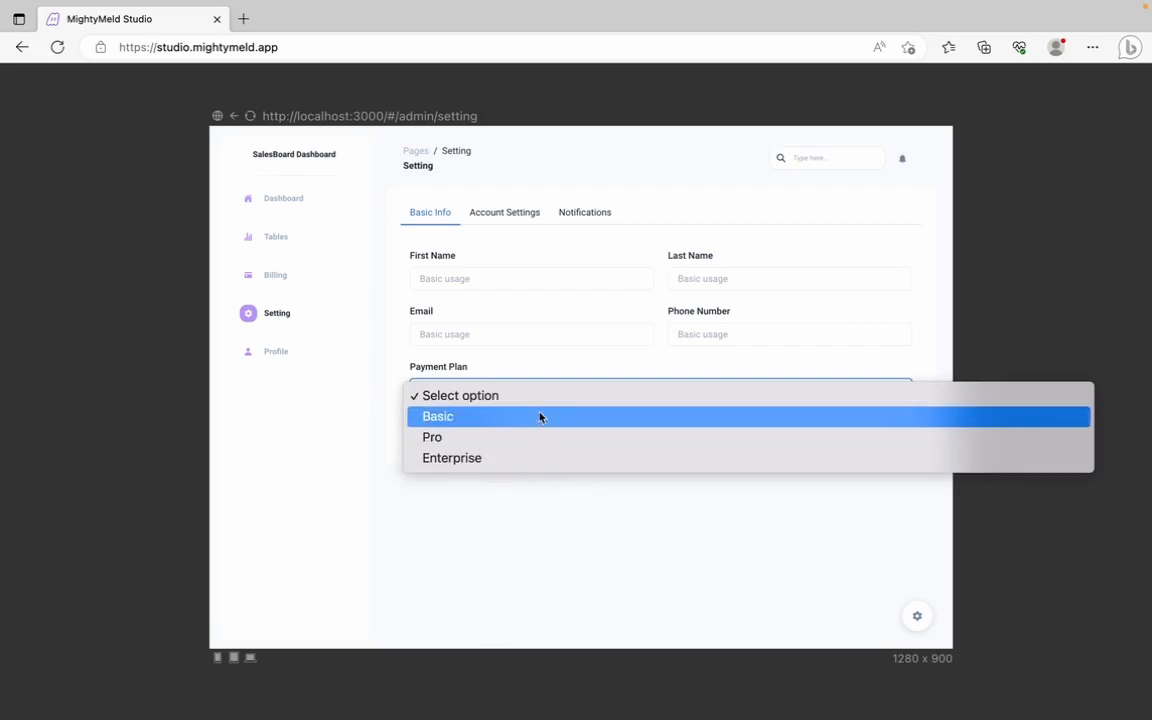
pyautogui.click(546, 531)
pyautogui.click(622, 283)
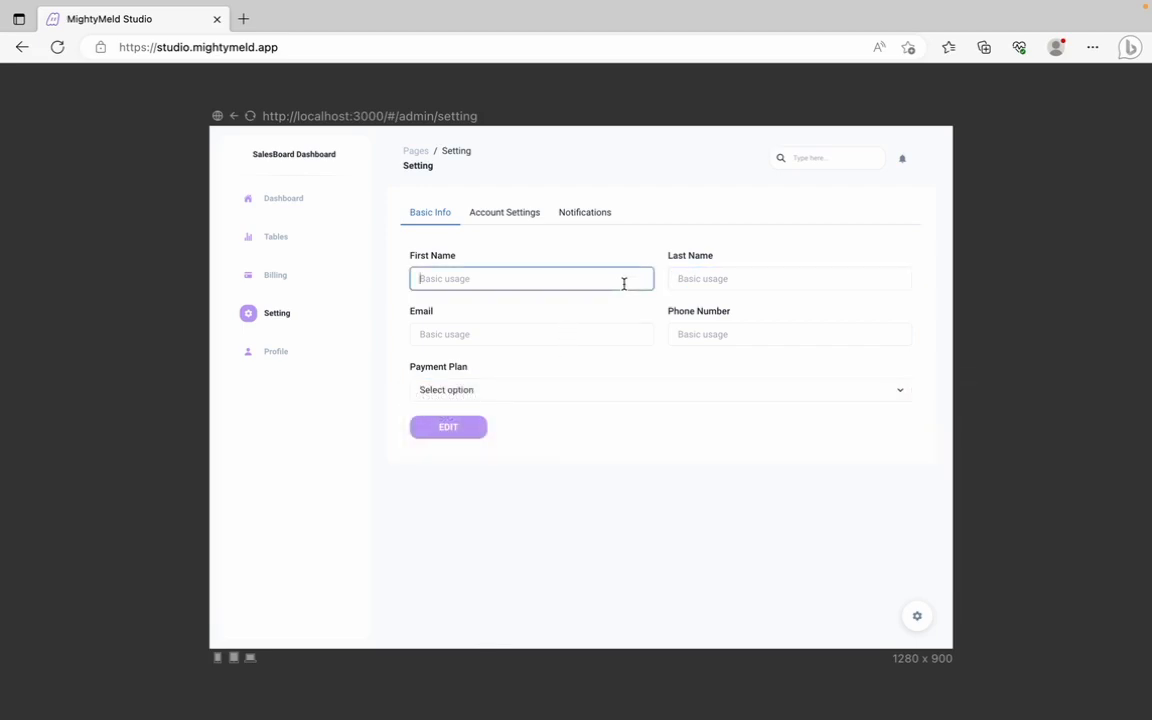
pyautogui.click(611, 326)
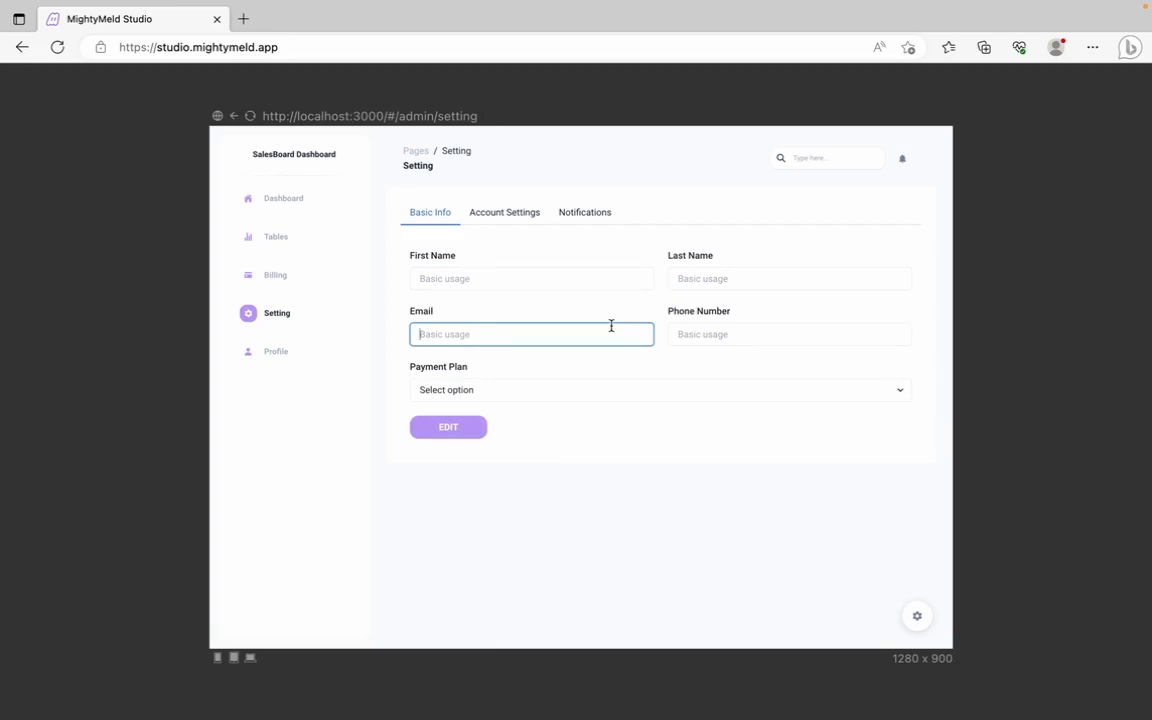
pyautogui.press('Escape')
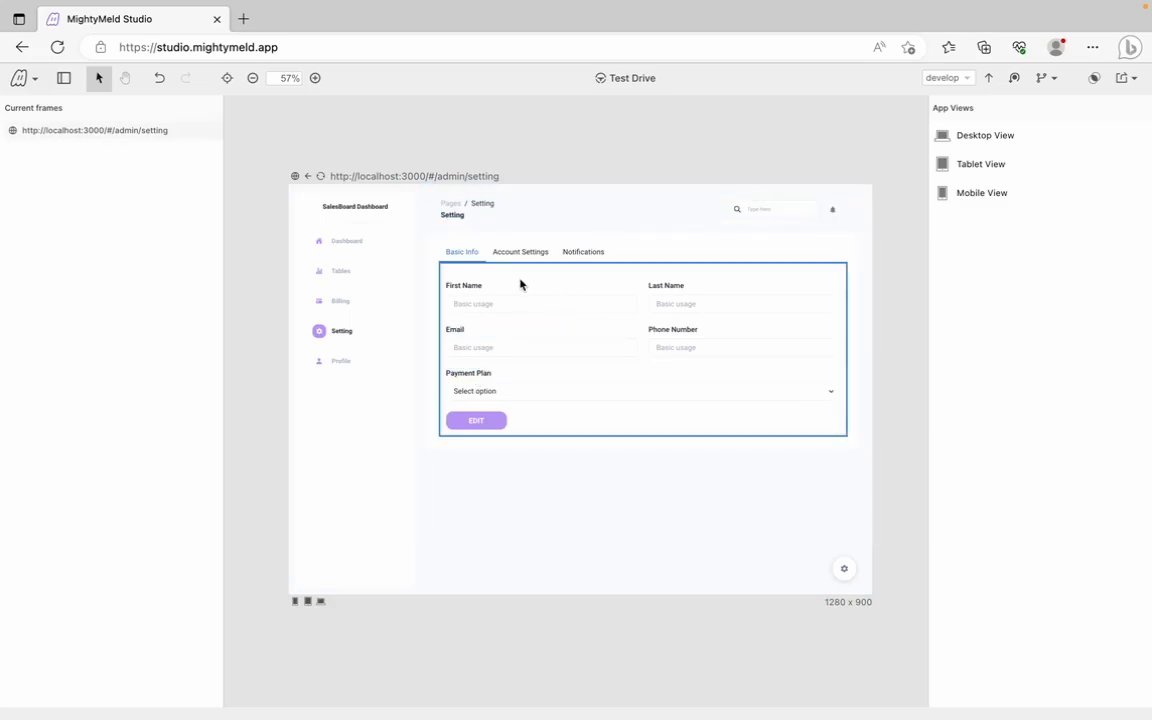
# Replace the First Name input's 'Basic usage' placeholder with a sample first name
pyautogui.click(473, 306)
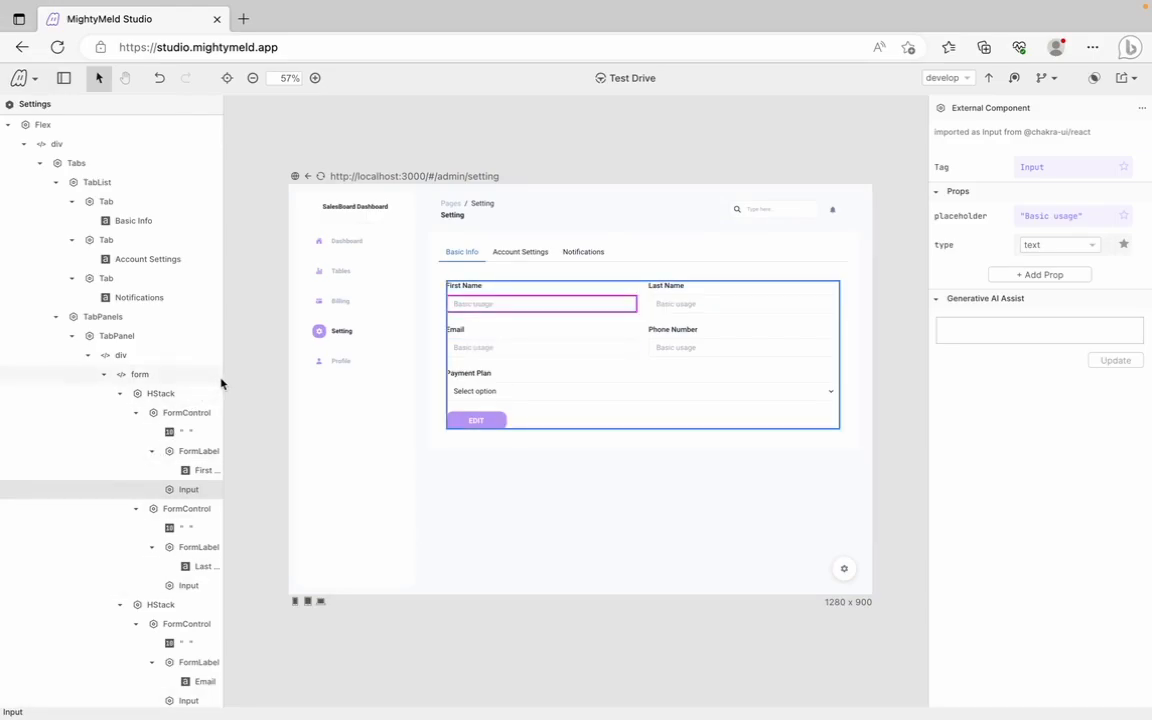
pyautogui.click(56, 183)
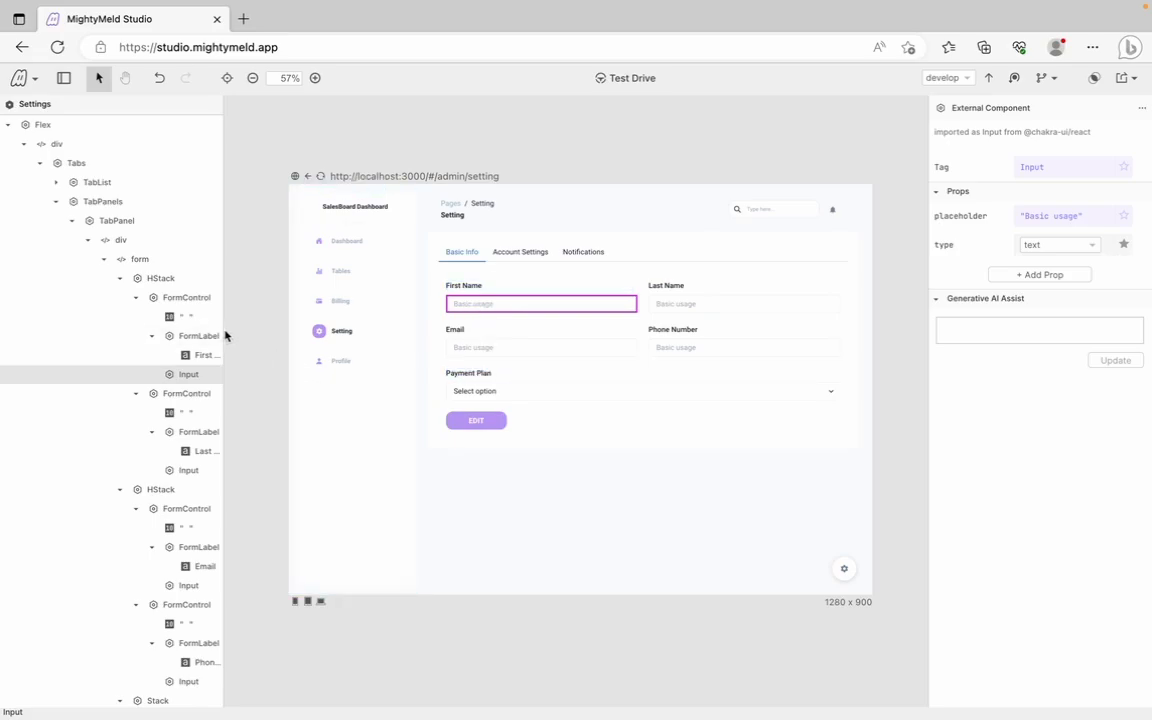
pyautogui.moveTo(223, 331); pyautogui.dragTo(320, 331)
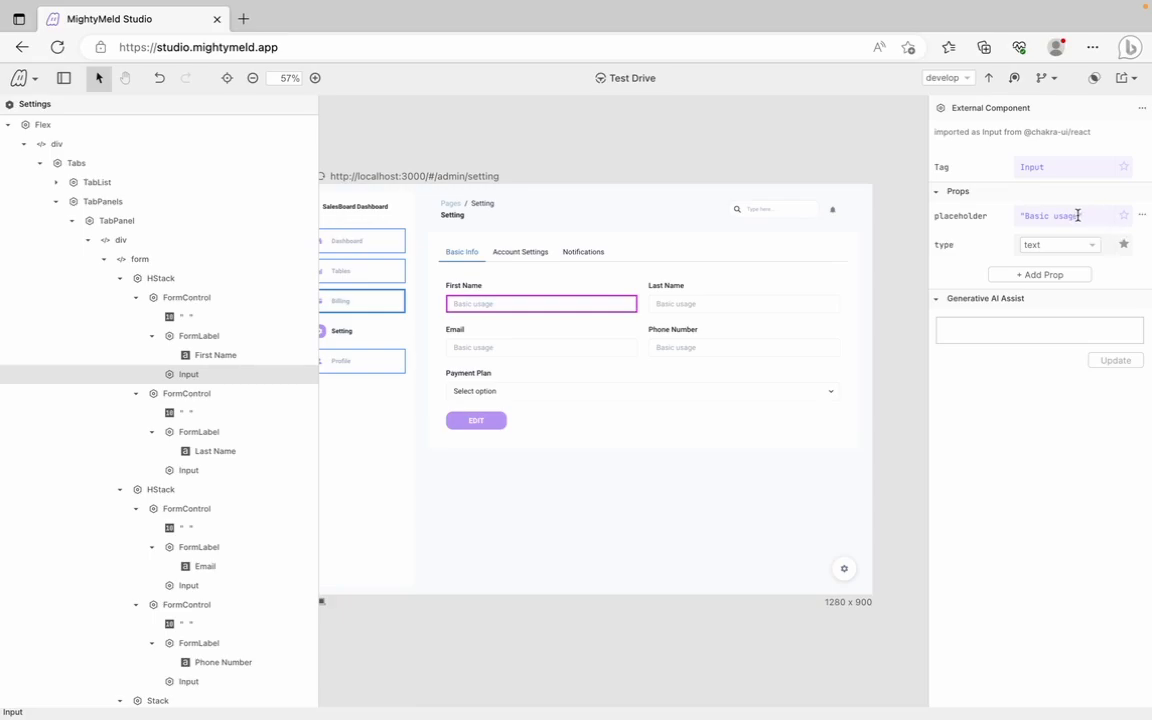
pyautogui.moveTo(1077, 216); pyautogui.dragTo(1024, 215)
pyautogui.write('Jane')
# Replace the Last Name input's placeholder with a sample last name
pyautogui.click(186, 469)
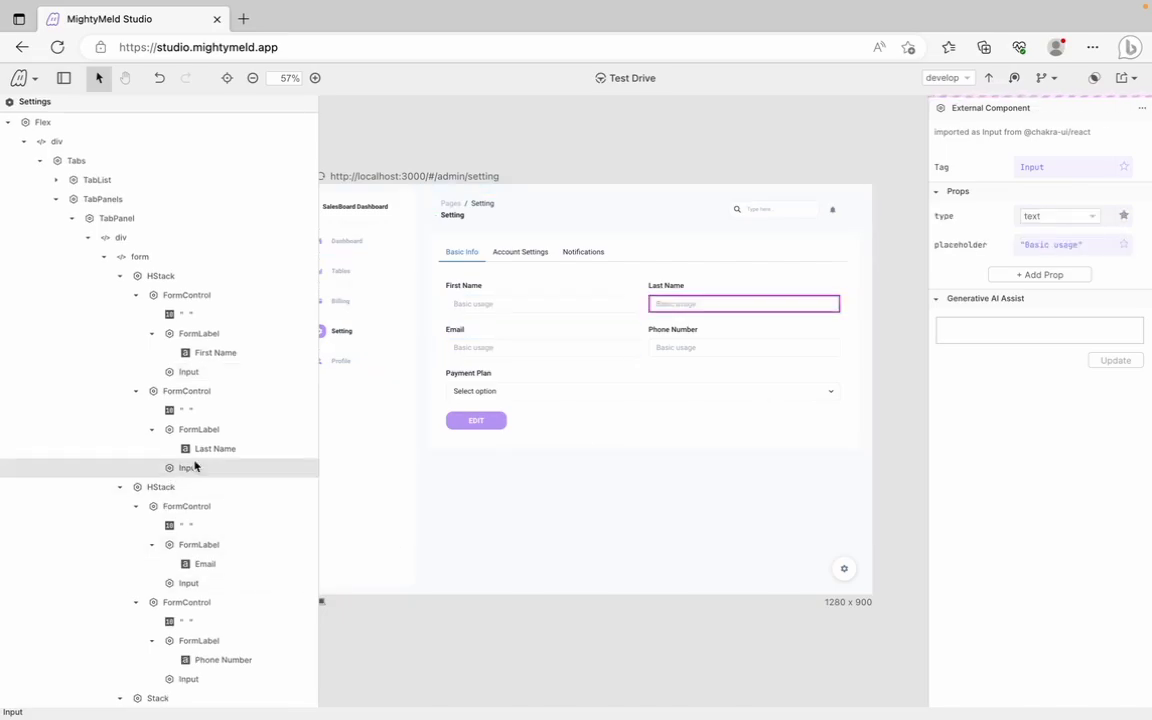
pyautogui.moveTo(1080, 245); pyautogui.dragTo(1026, 240)
pyautogui.write('Doe')
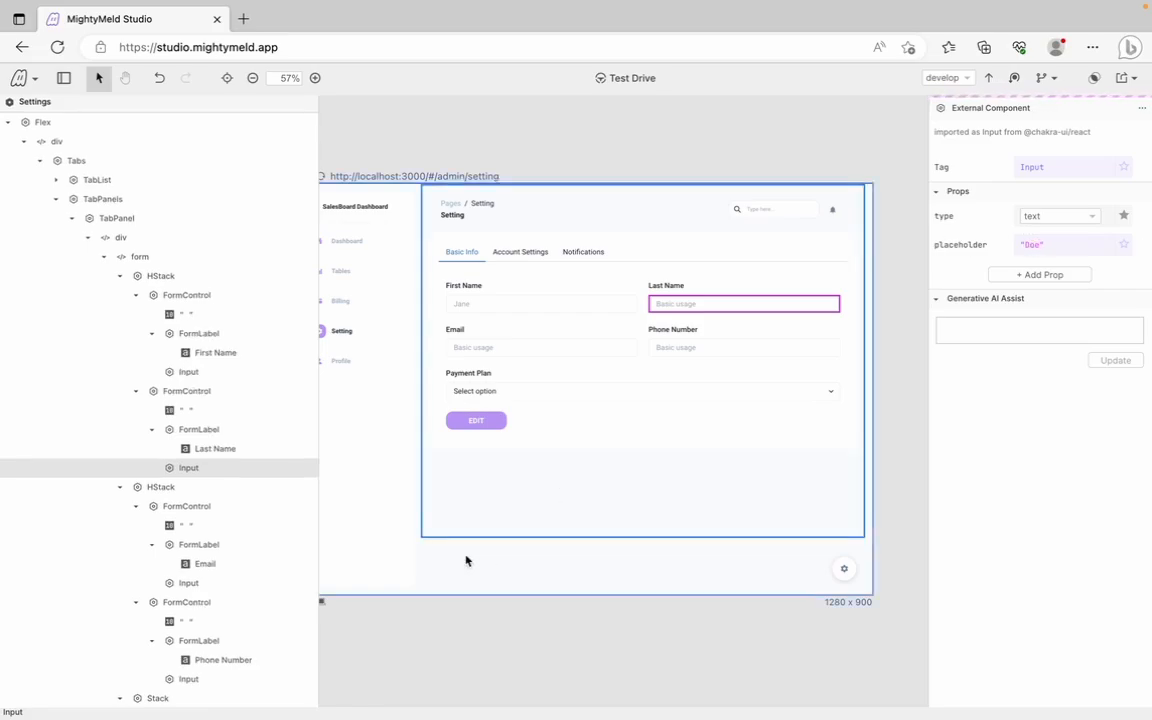
pyautogui.scroll(-3, 257, 543)
# Set the Email input's placeholder to a sample e-mail address
pyautogui.click(193, 450)
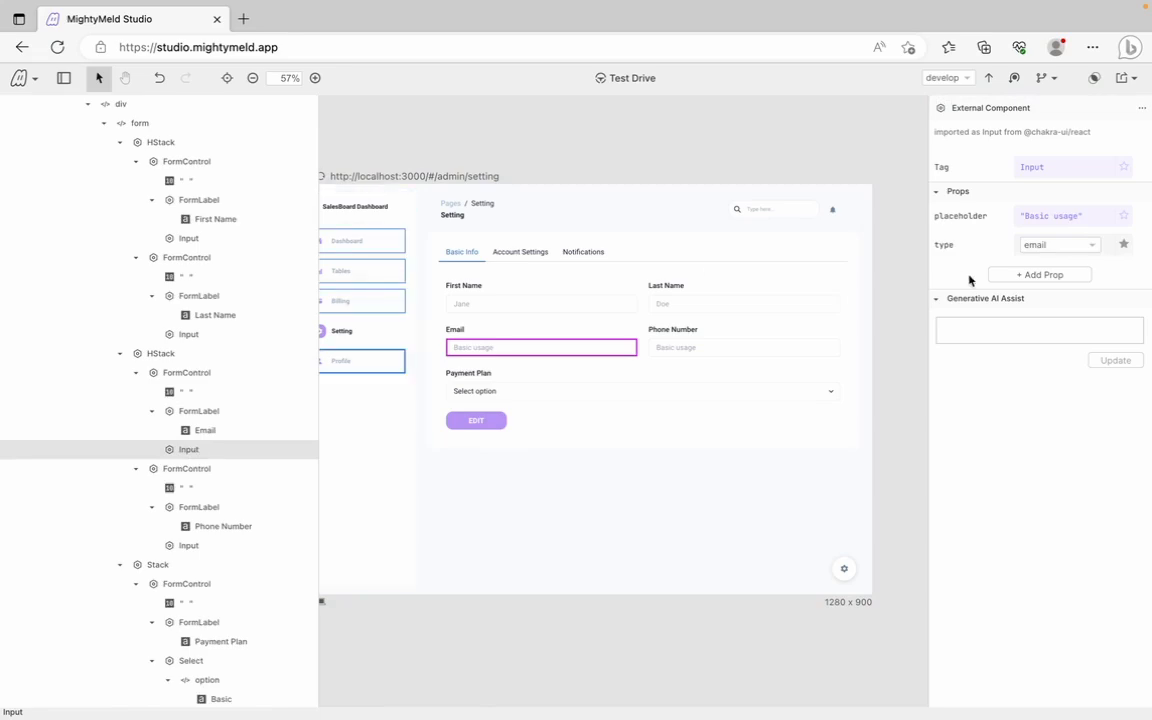
pyautogui.moveTo(1079, 218); pyautogui.dragTo(1026, 216)
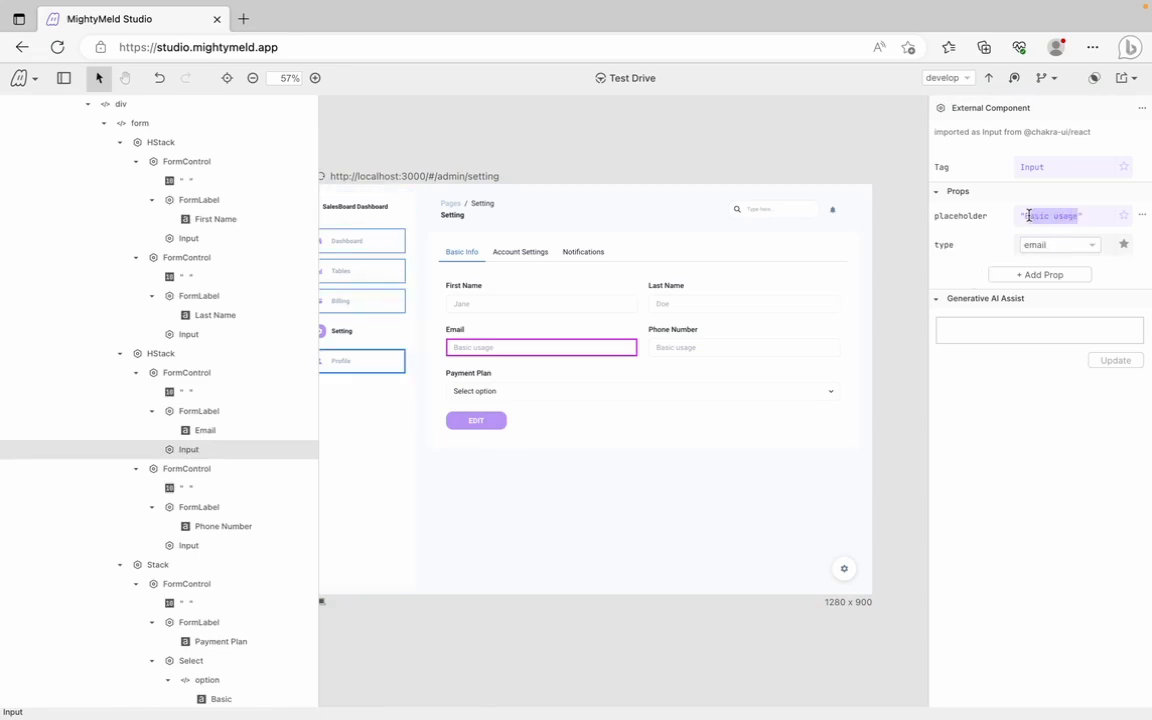
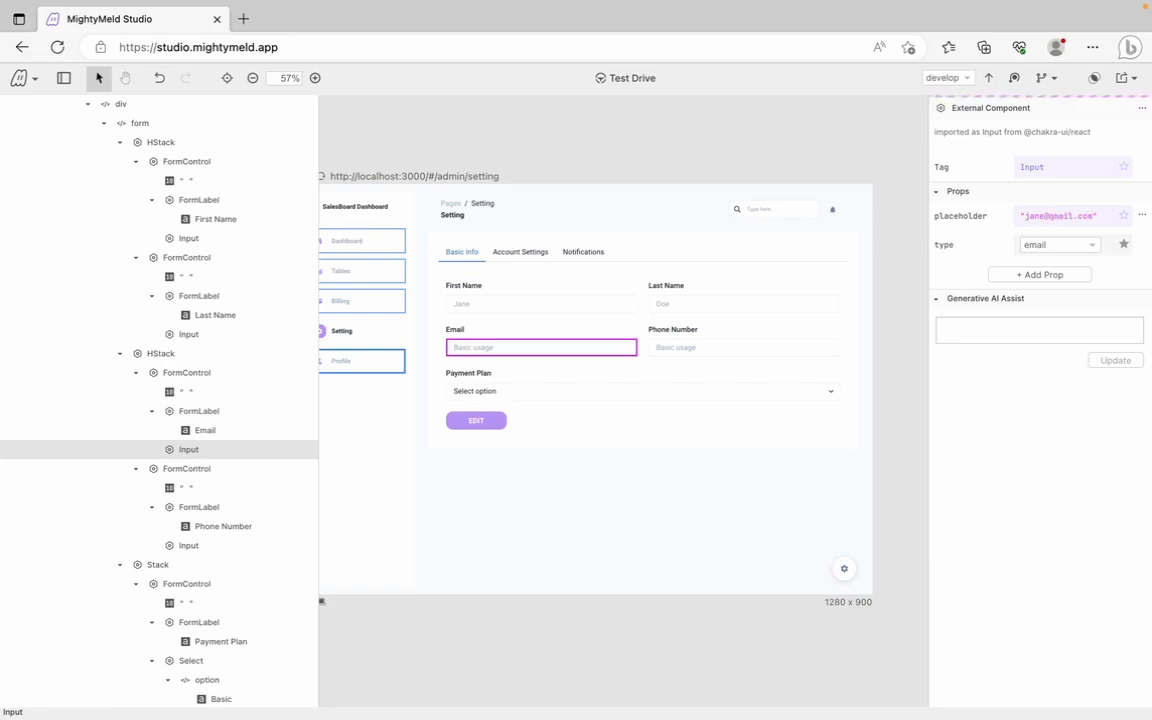
pyautogui.scroll(-1, 235, 482)
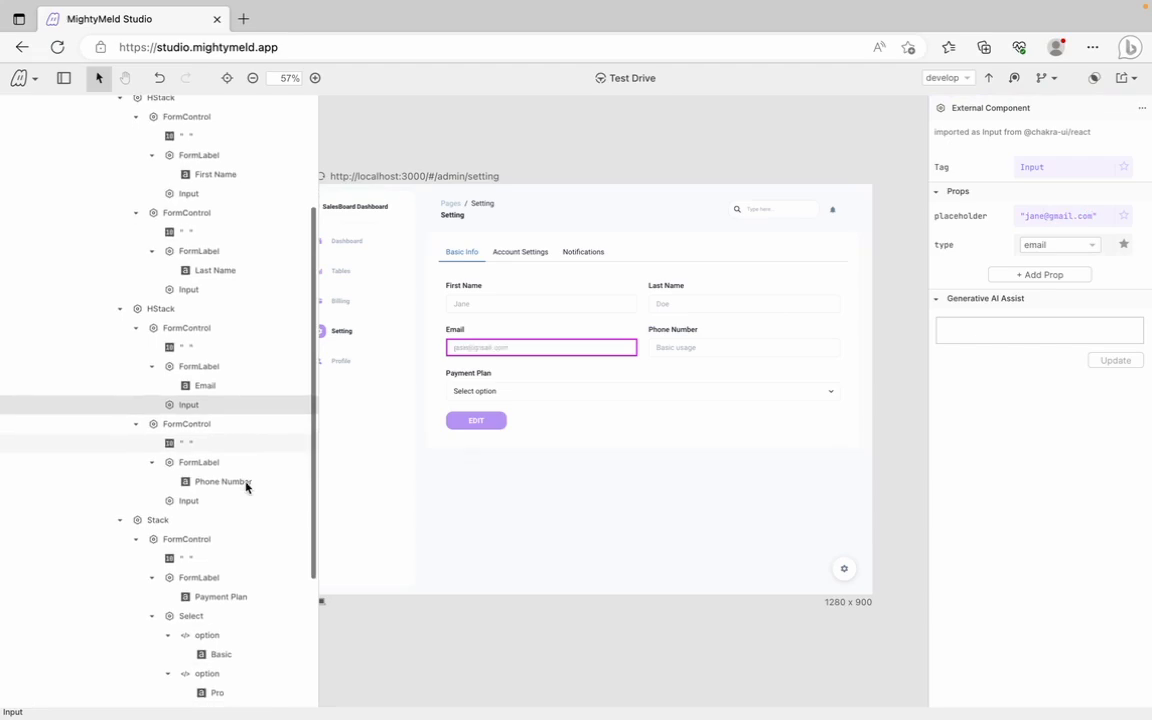
# Set the Phone Number input's placeholder to '+22' and clear the selection
pyautogui.click(226, 481)
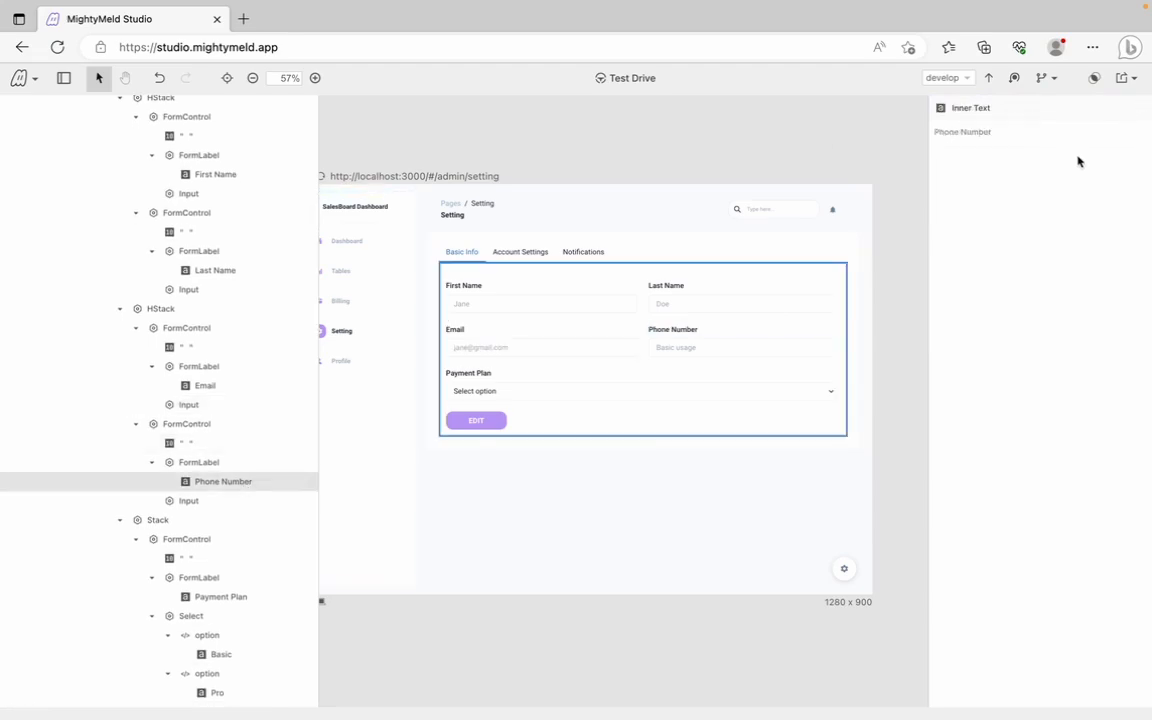
pyautogui.click(186, 501)
pyautogui.moveTo(1079, 246); pyautogui.dragTo(1025, 247)
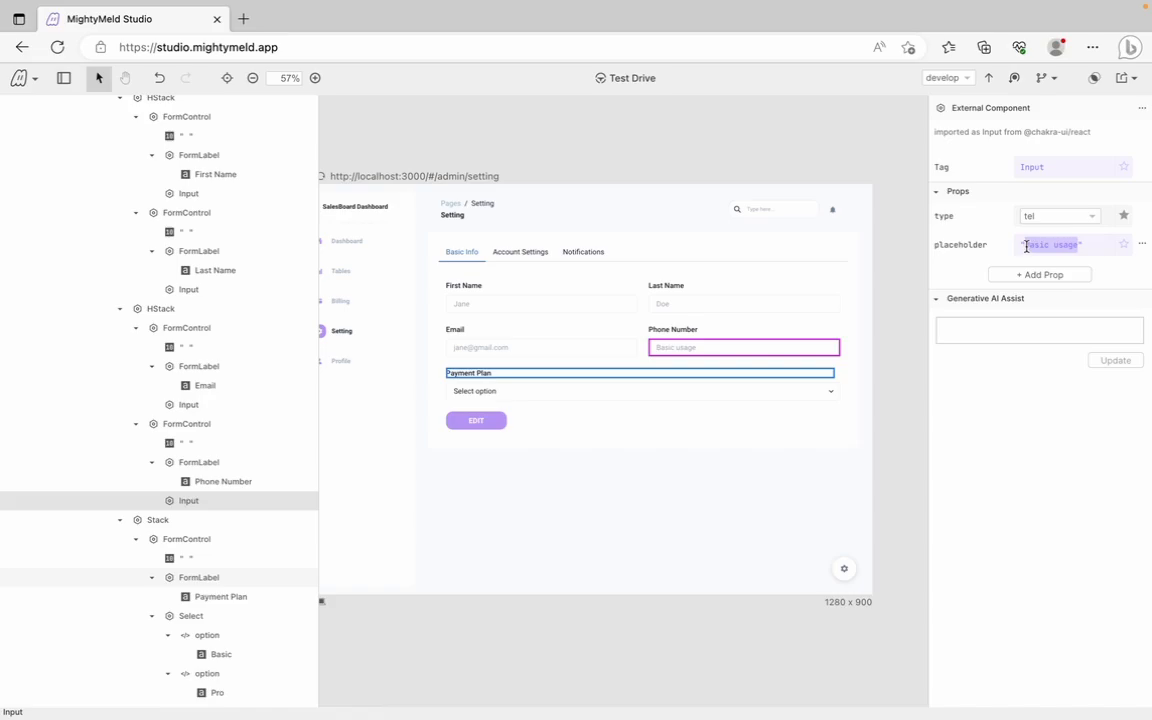
pyautogui.write('+22')
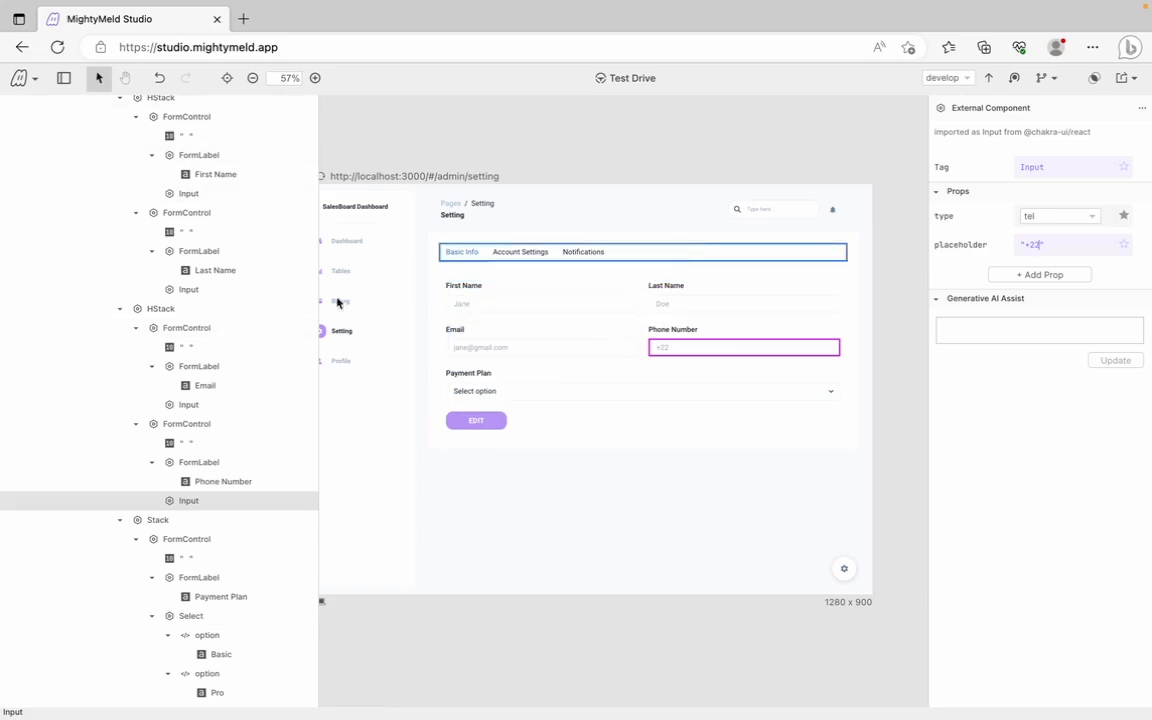
pyautogui.click(98, 80)
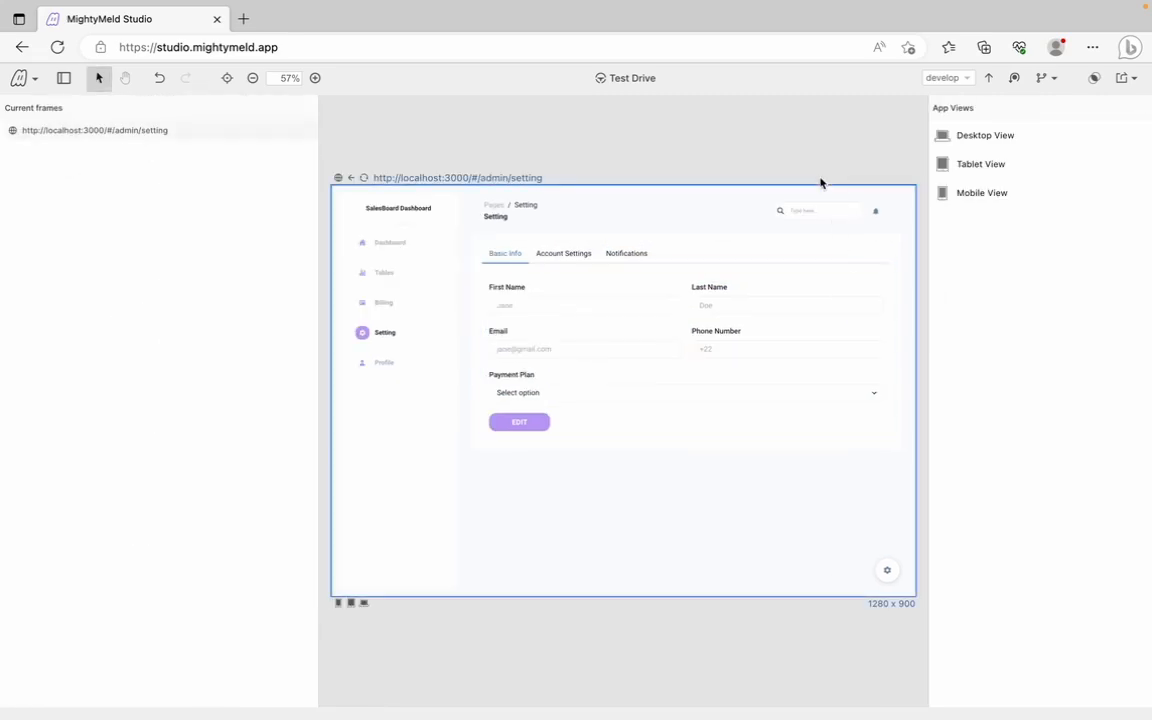
pyautogui.click(1094, 80)
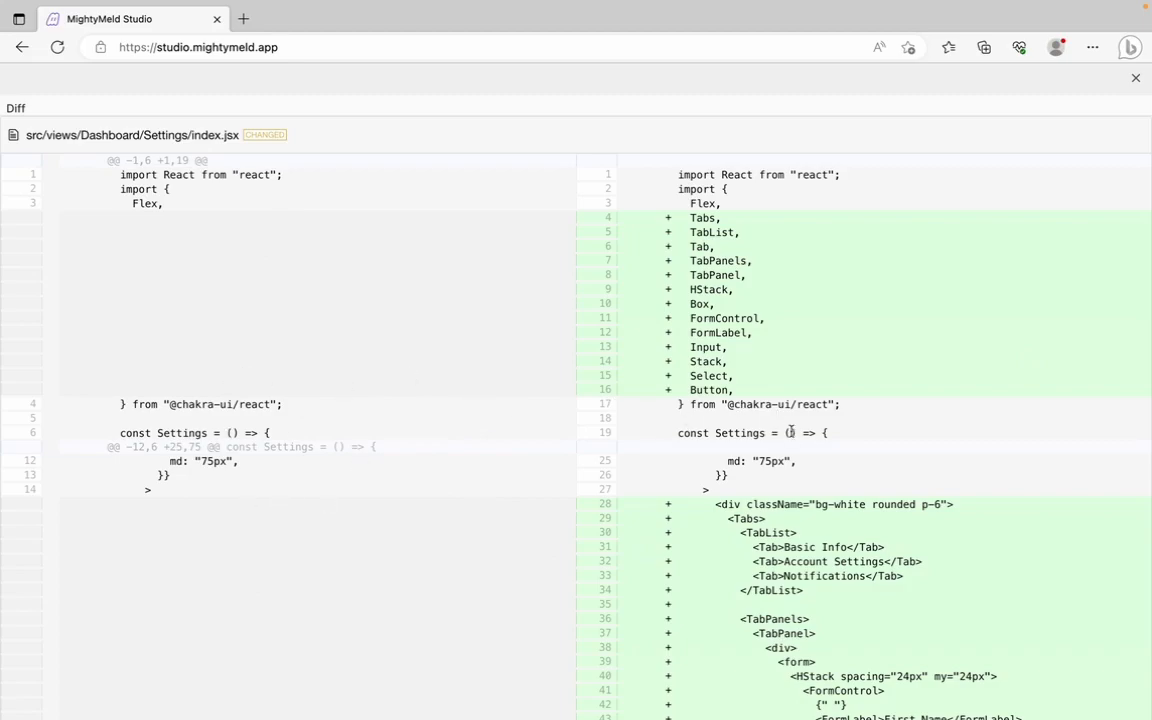
pyautogui.scroll(-6, 791, 431)
pyautogui.scroll(-5, 791, 431)
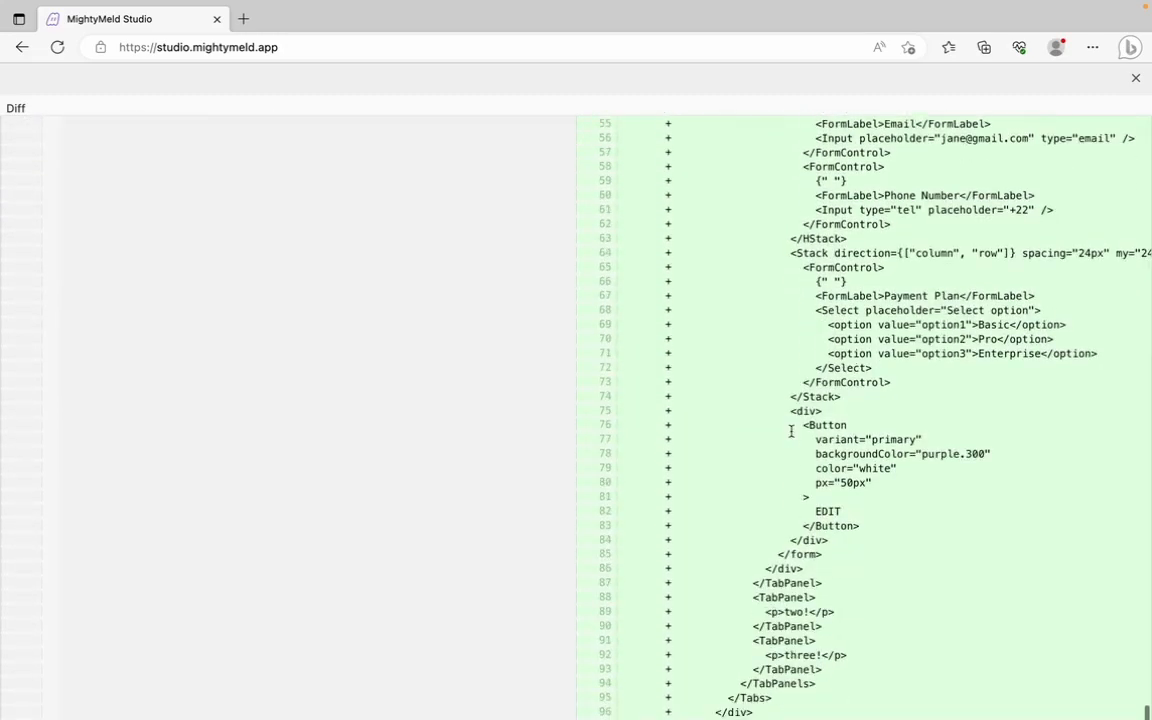
pyautogui.scroll(1, 791, 431)
pyautogui.scroll(1, 791, 431)
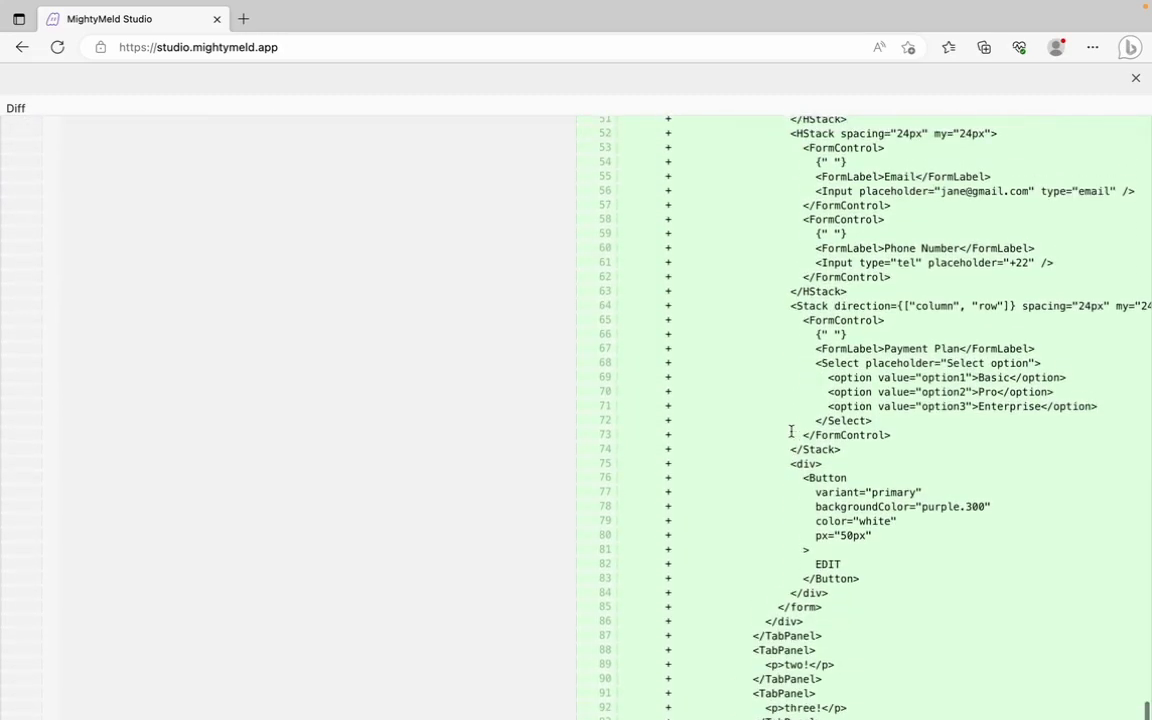
pyautogui.scroll(3, 791, 431)
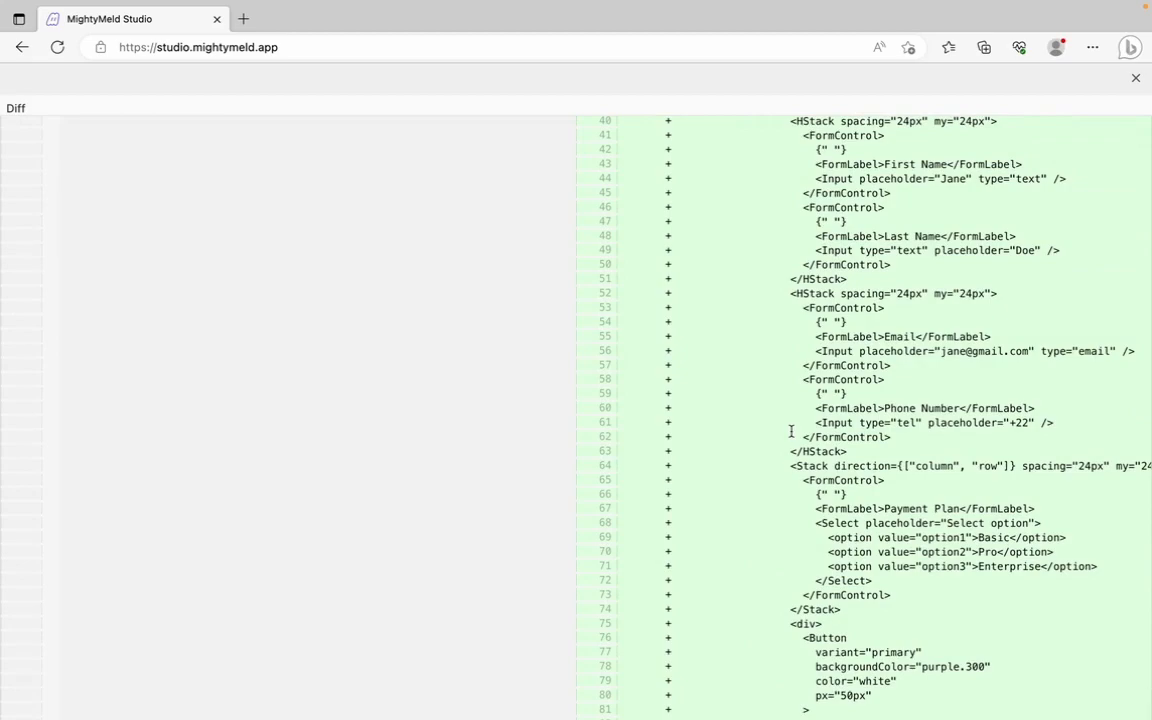
pyautogui.scroll(1, 791, 431)
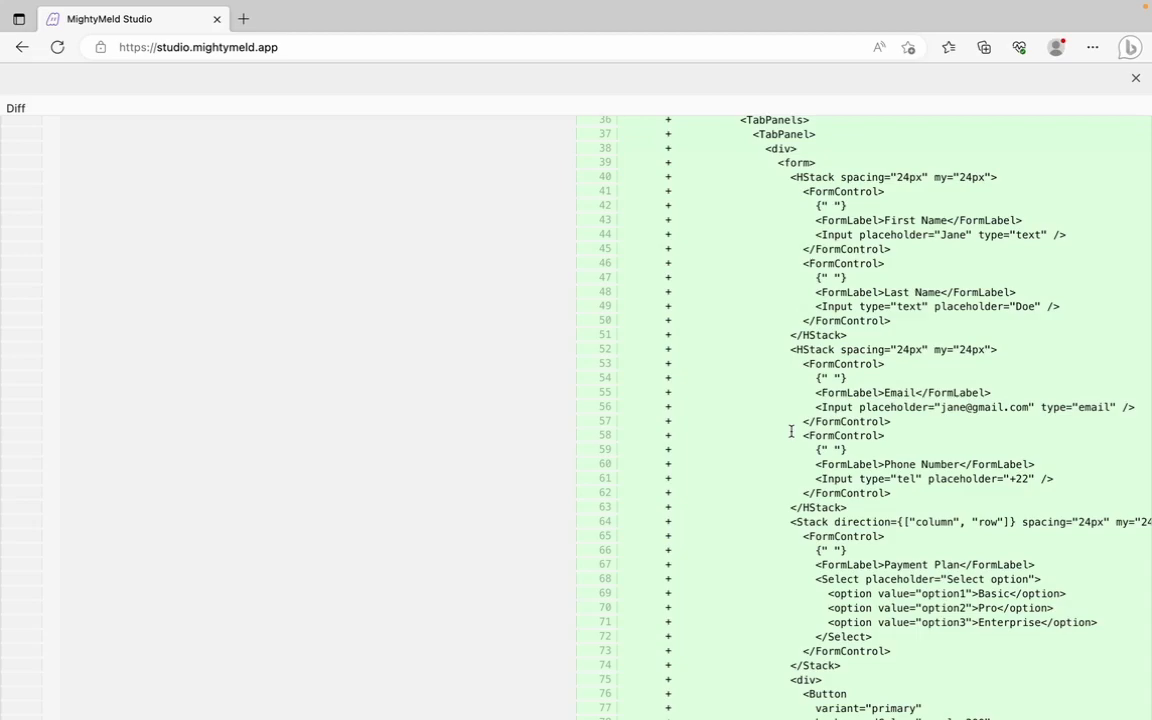
pyautogui.scroll(10, 791, 431)
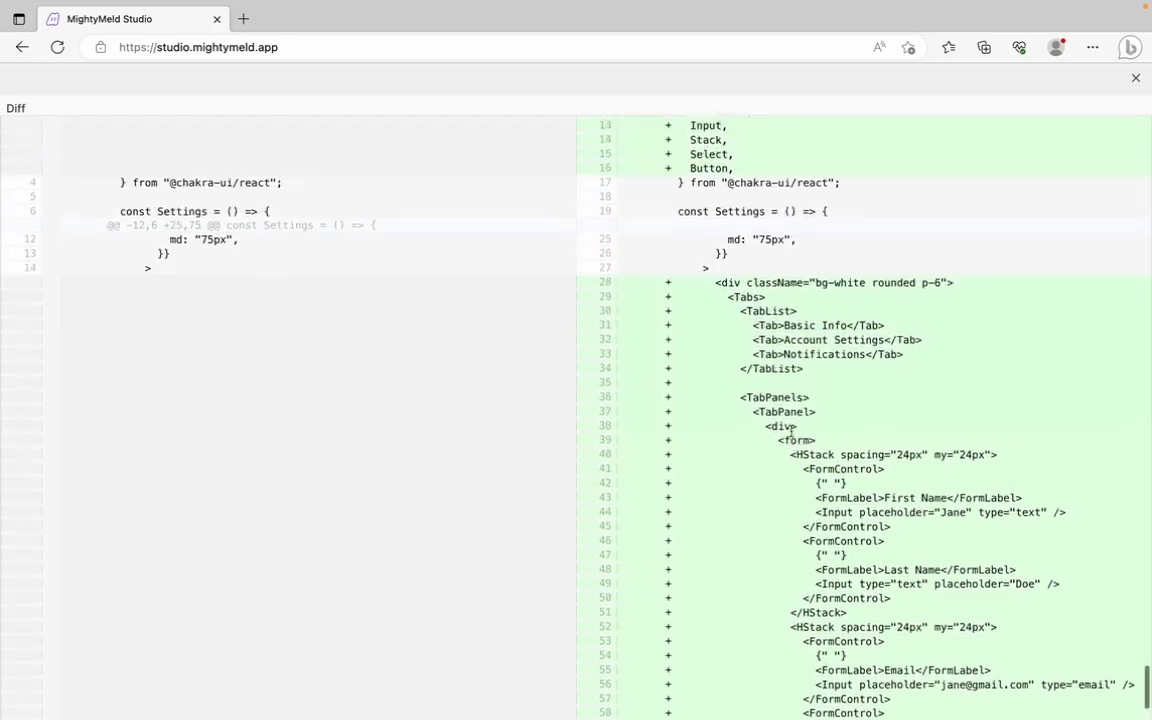
pyautogui.scroll(-2, 792, 437)
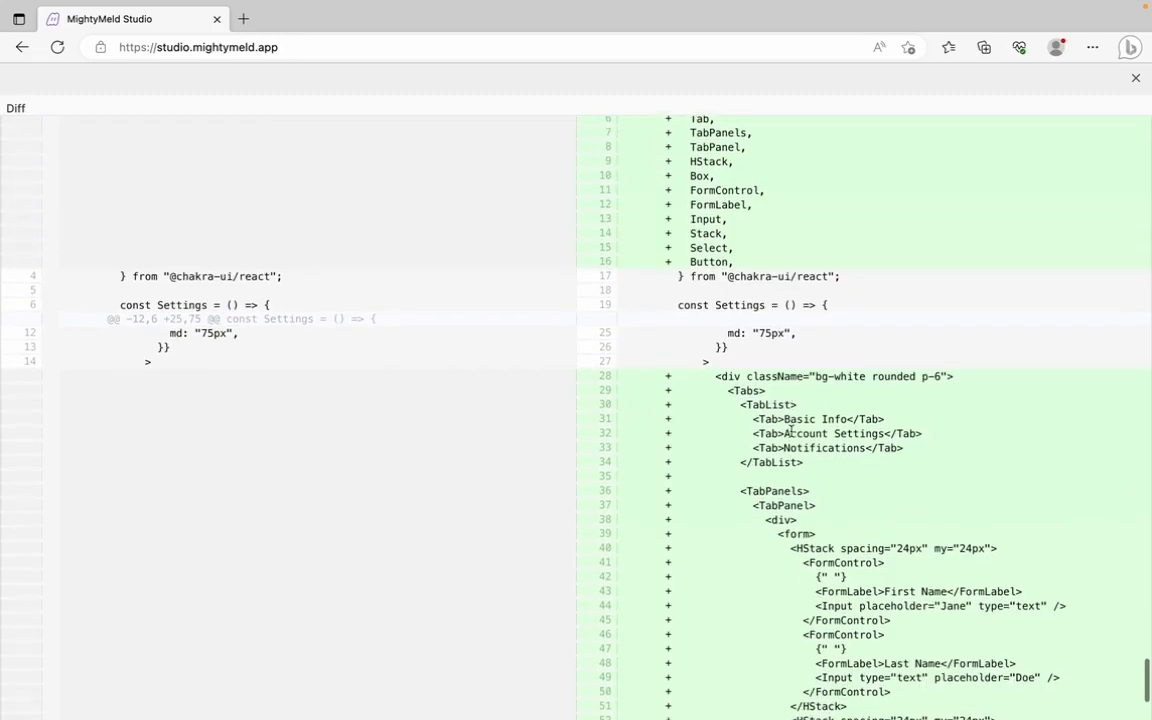
pyautogui.click(1136, 78)
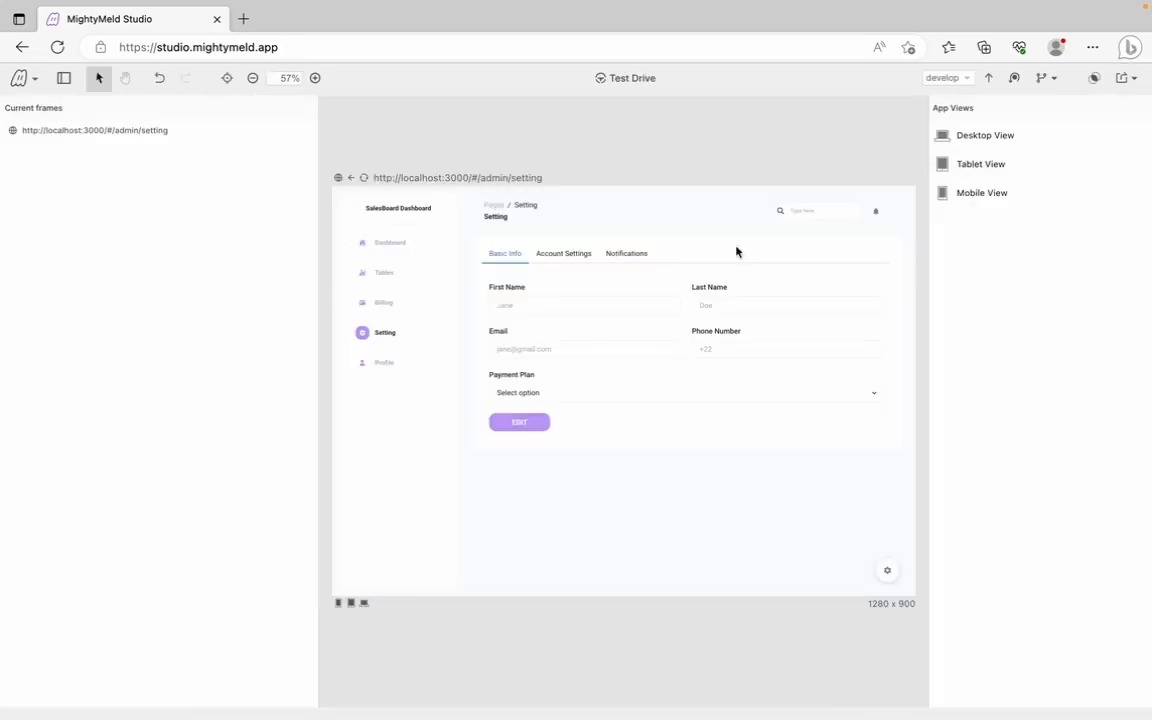